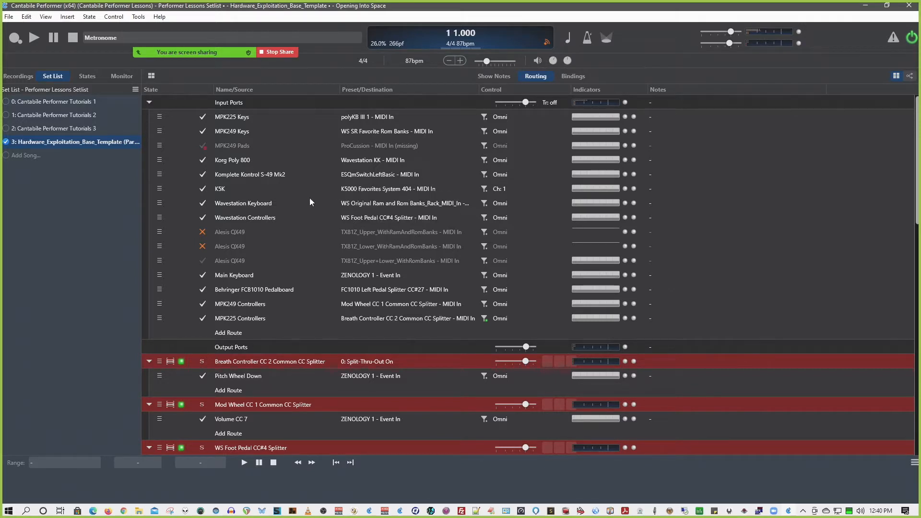
Expand the routes of the K5000 Favorites System 404, WS SR Favorite Rom Banks and ESQmSwitchLeftBasic racks.
scroll(310, 197, "down", 2)
scroll(310, 198, "down", 10)
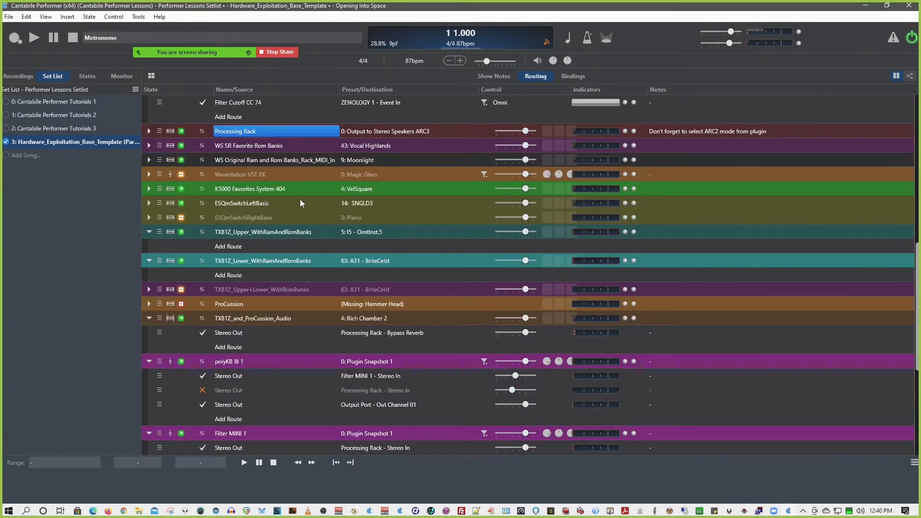
left_click(148, 189)
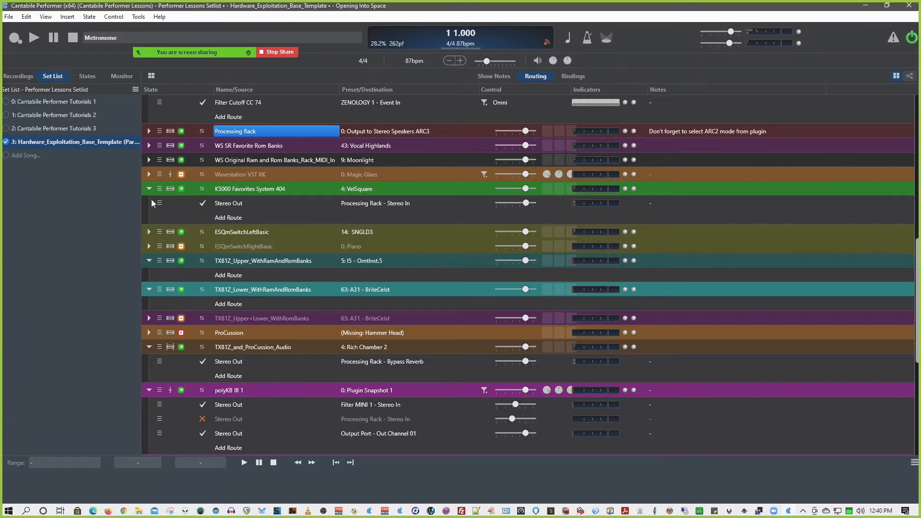
left_click(150, 145)
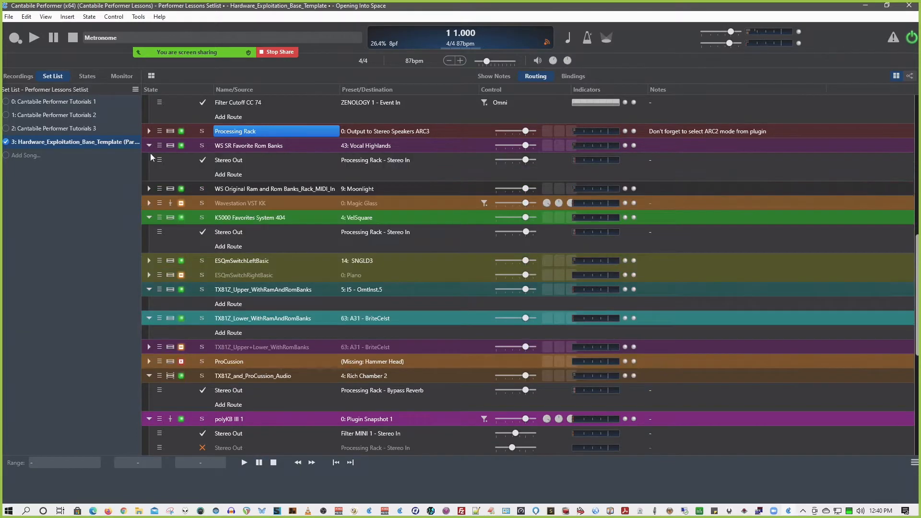
left_click(150, 261)
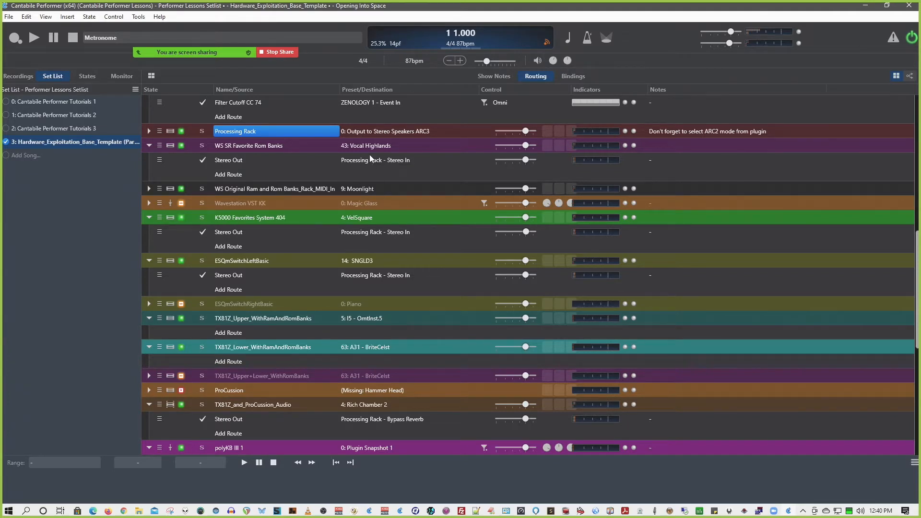
Review the available route targets for the Stereo Out of the WS SR Favorite Rom Banks rack, keeping the existing destination.
left_click(382, 161)
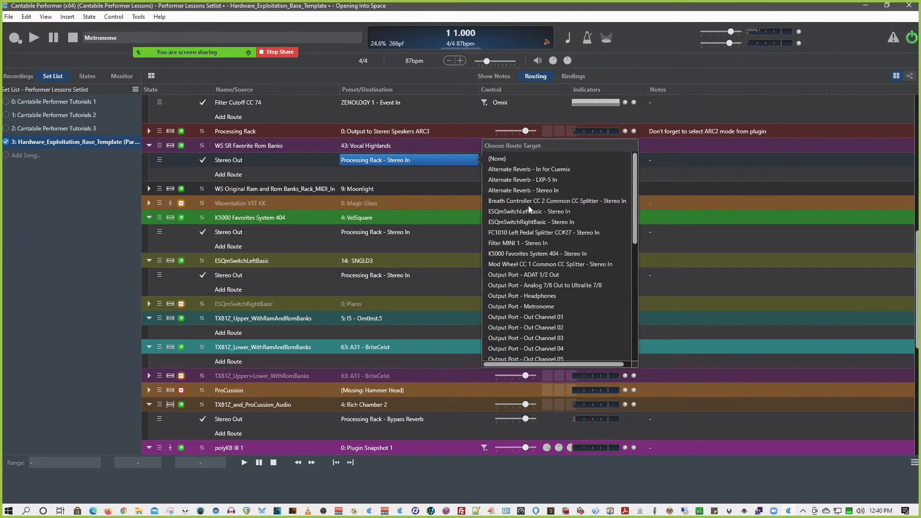
scroll(529, 209, "down", 8)
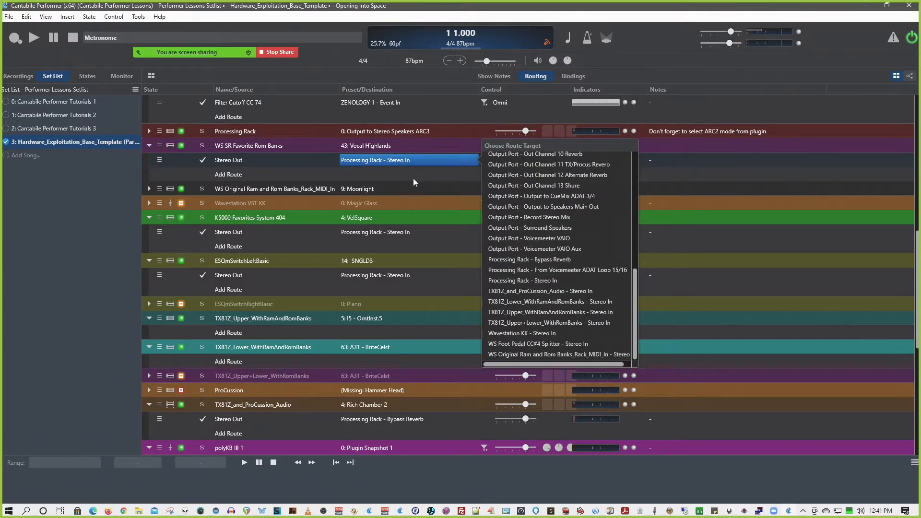
left_click(269, 146)
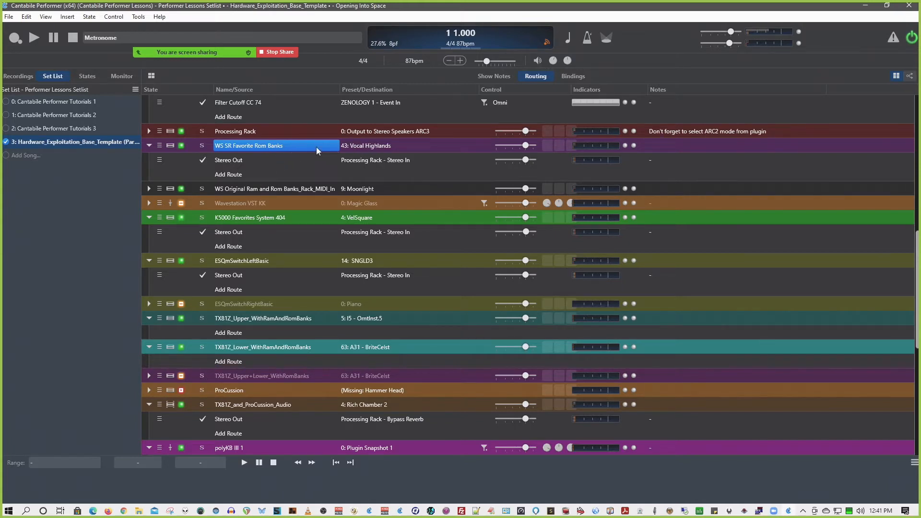
Set the state of the WS SR Favorite Rom Banks rack to "32: Dreaming Of...".
left_click(375, 146)
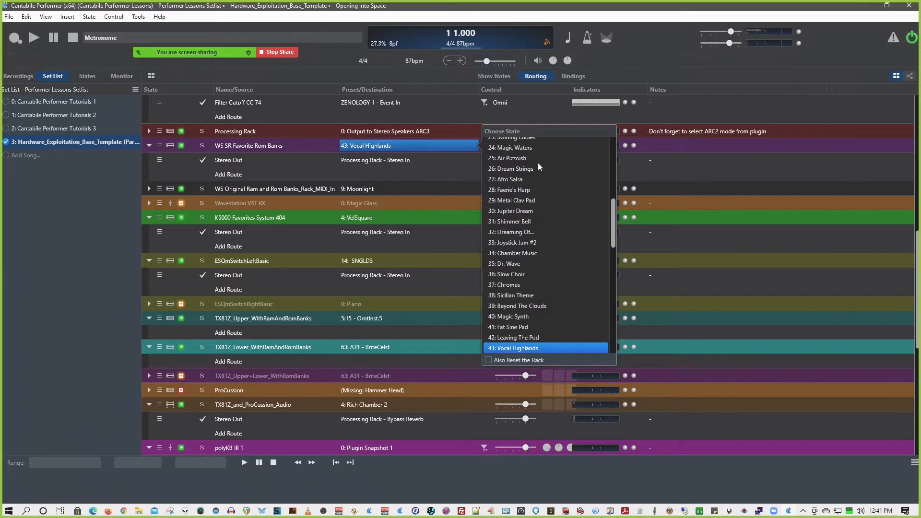
scroll(523, 178, "down", 15)
scroll(523, 178, "up", 12)
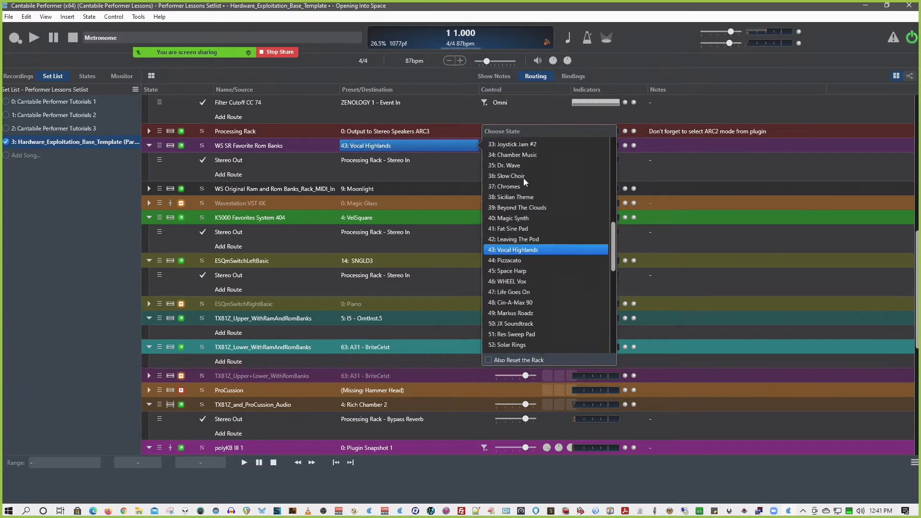
scroll(524, 181, "up", 11)
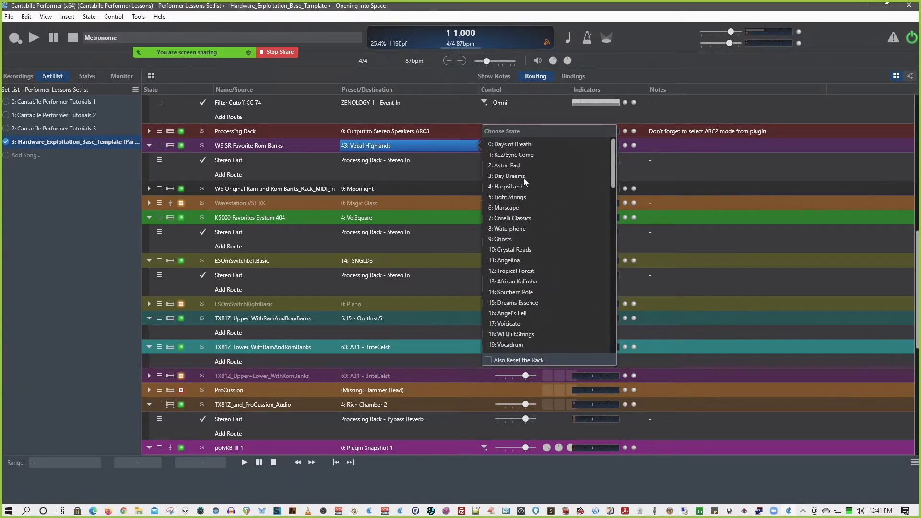
scroll(524, 181, "down", 13)
scroll(524, 181, "up", 6)
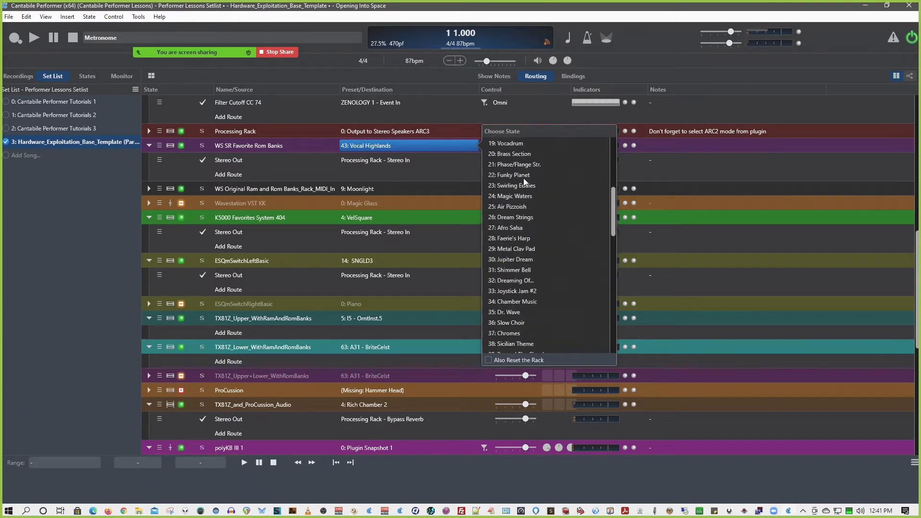
scroll(524, 181, "down", 2)
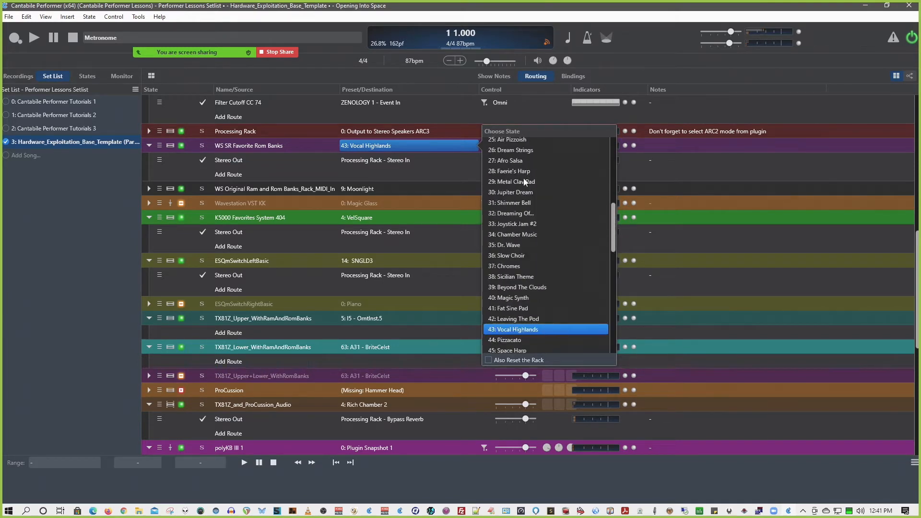
left_click(506, 213)
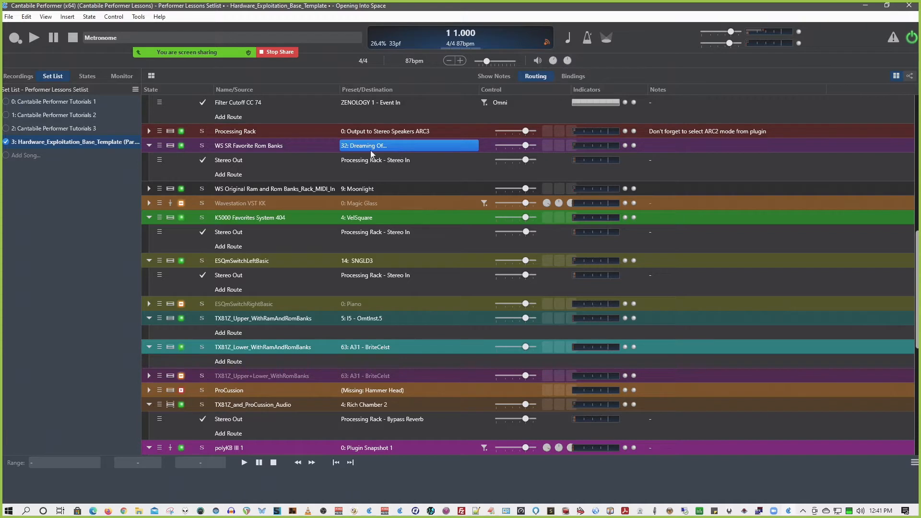
Look through the list of states available for the K5000 Favorites System 404 rack and close it without choosing one.
left_click(364, 212)
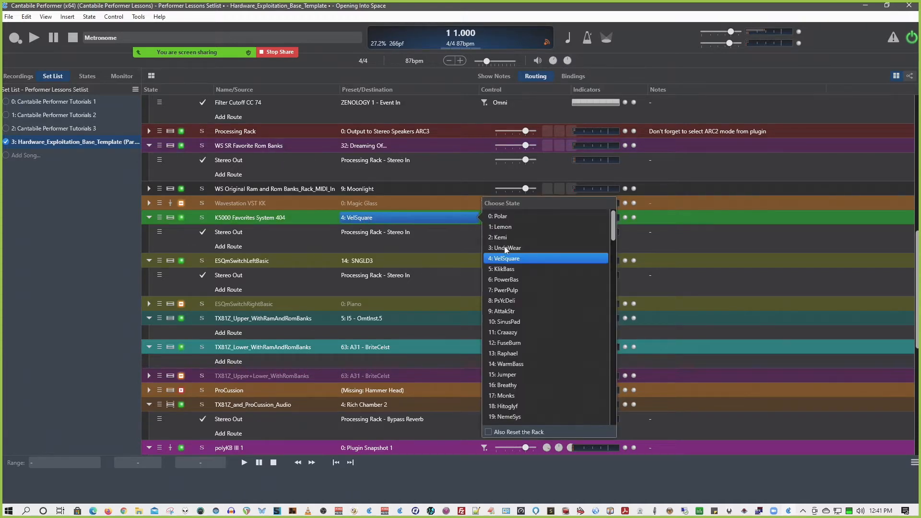
scroll(504, 246, "down", 20)
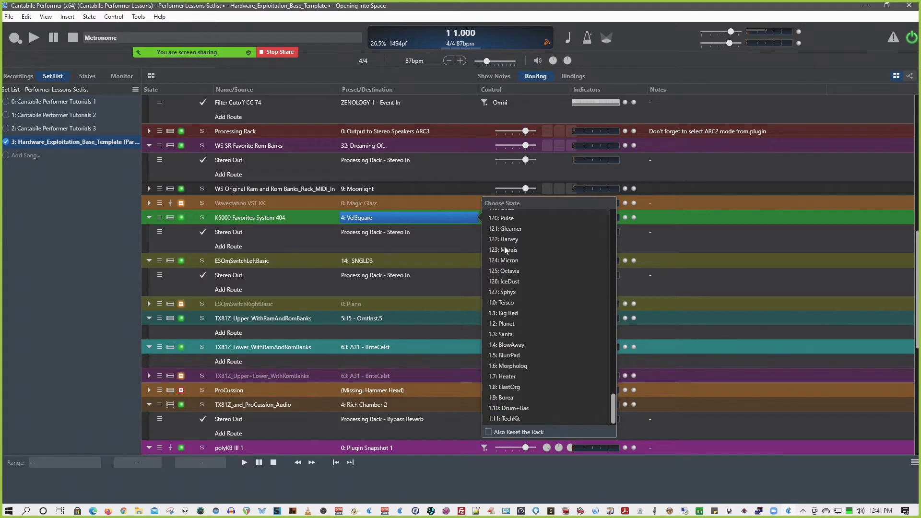
scroll(505, 249, "up", 5)
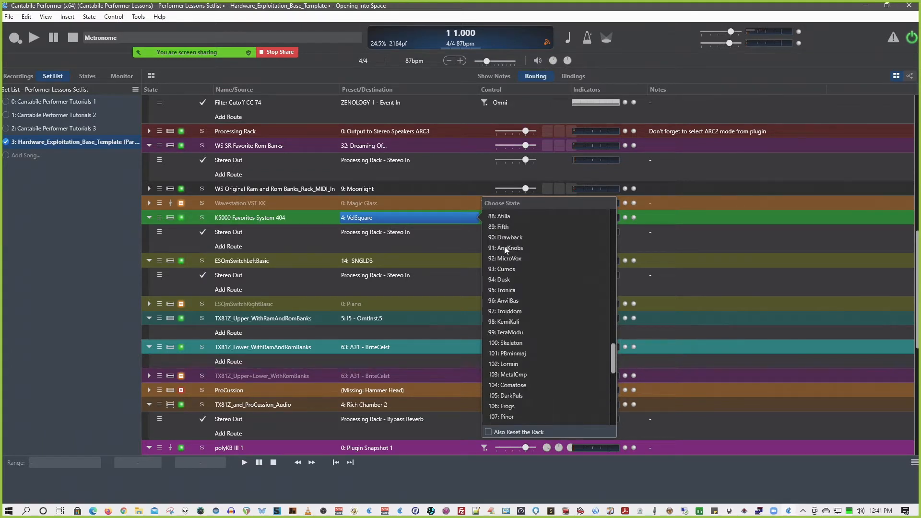
scroll(505, 246, "up", 20)
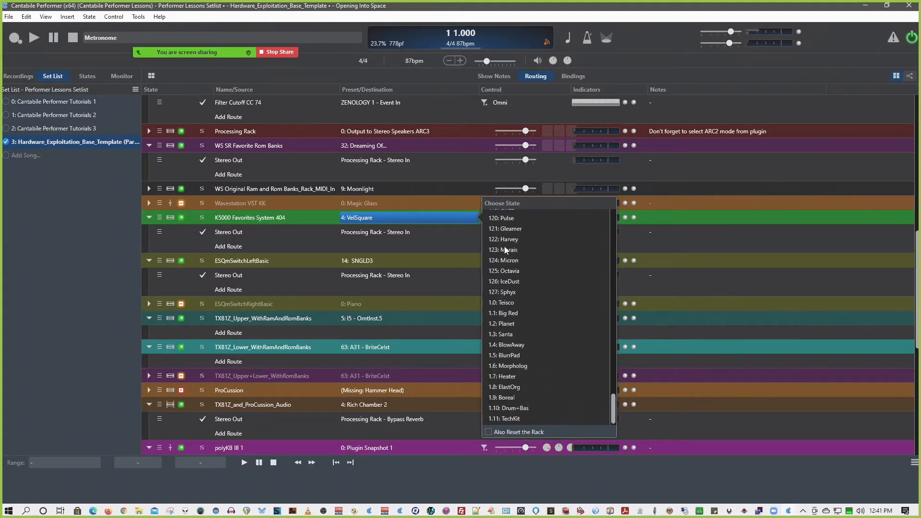
scroll(505, 247, "up", 3)
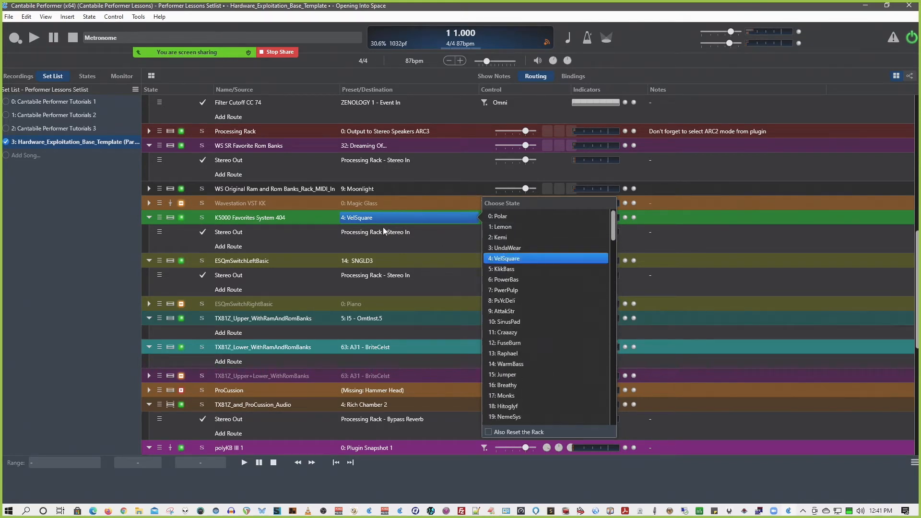
left_click(264, 220)
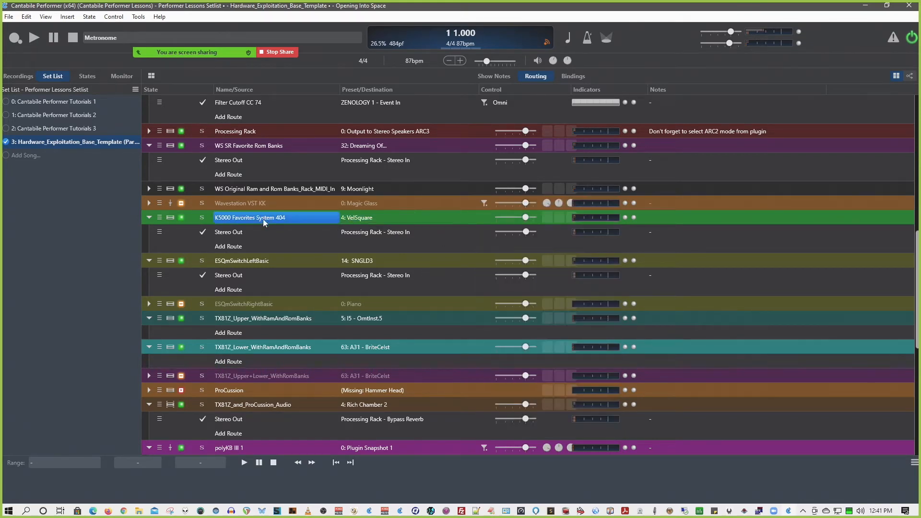
Look through the list of states available for the ESQmSwitchLeftBasic rack and close it without choosing one.
left_click(366, 261)
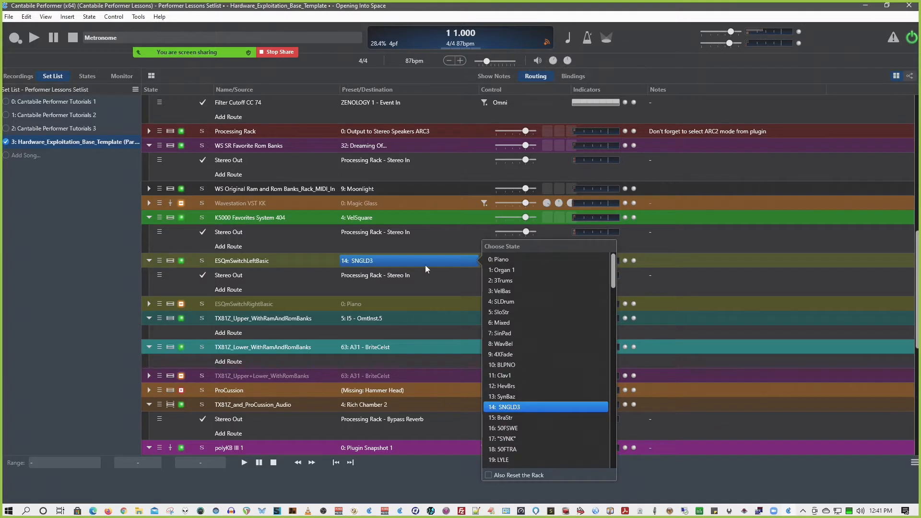
scroll(515, 279, "down", 15)
scroll(516, 282, "down", 5)
scroll(515, 280, "up", 20)
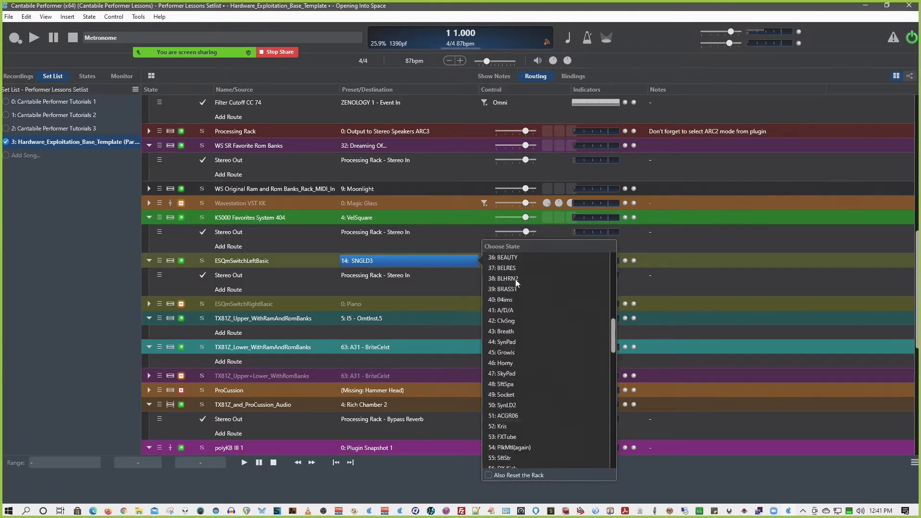
left_click(249, 262)
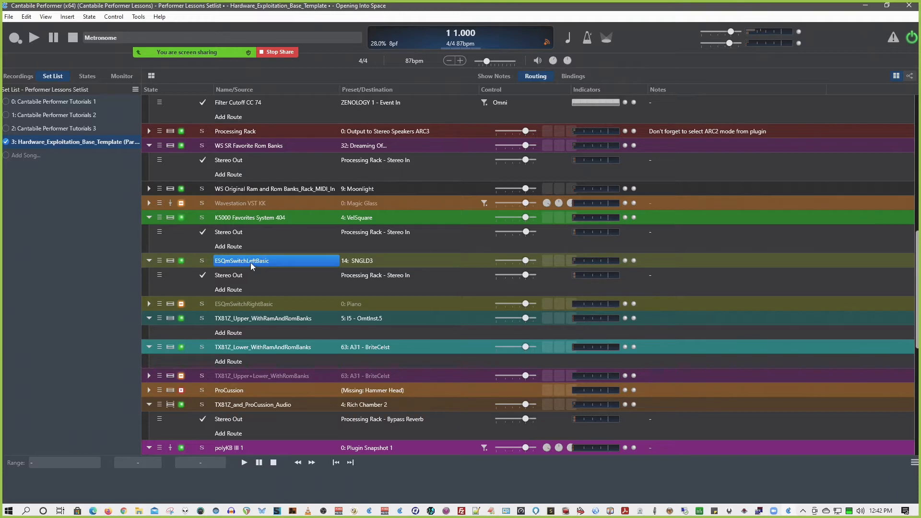
Open the ESQmSwitchLeftBasic rack to show its internal MIDI and audio routing.
scroll(261, 260, "up", 10)
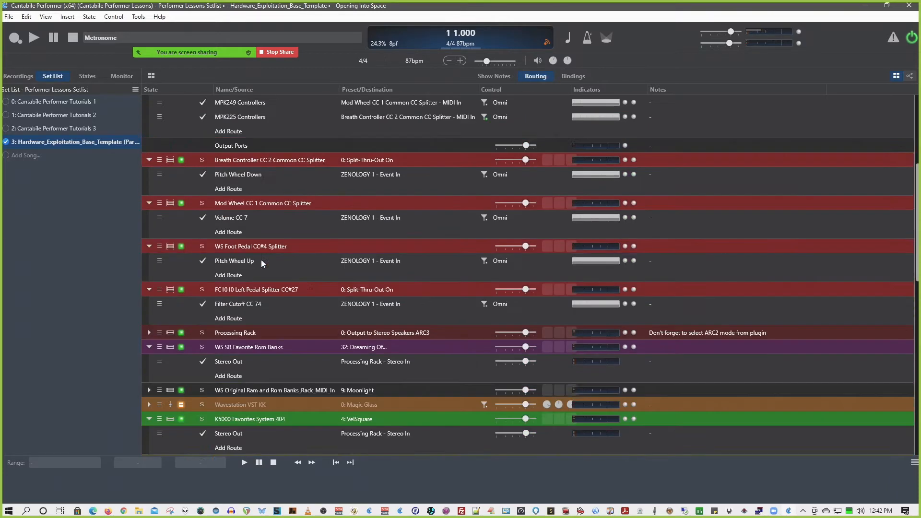
scroll(272, 229, "down", 10)
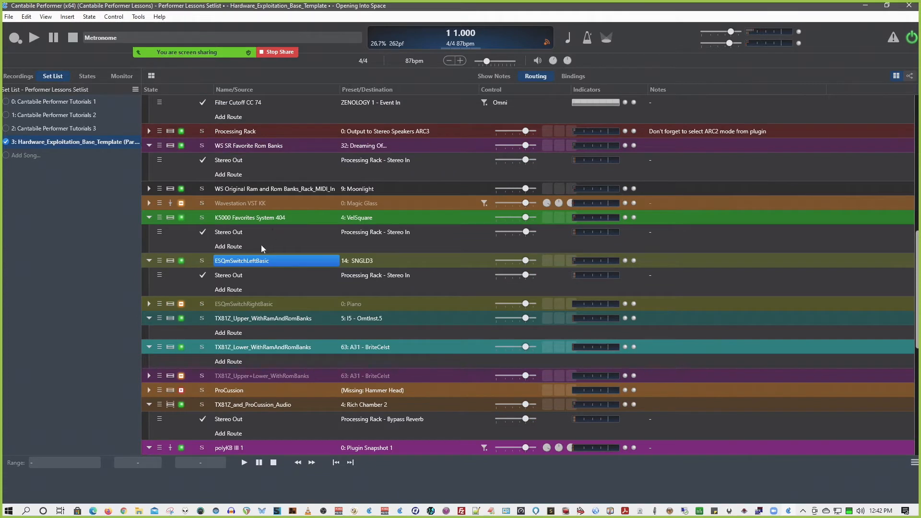
double_click(239, 262)
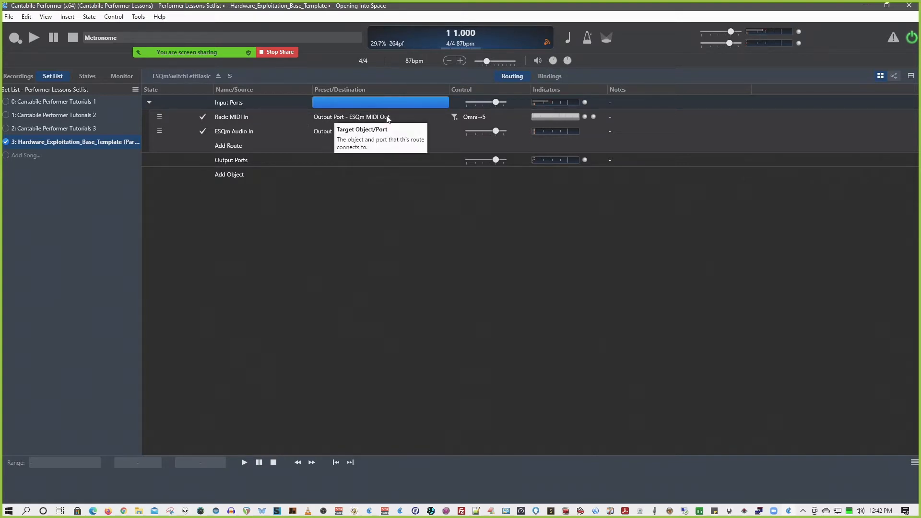
Open the program's MIDI port options and find the ESQm MIDI Out output port.
mouse_move(179, 42)
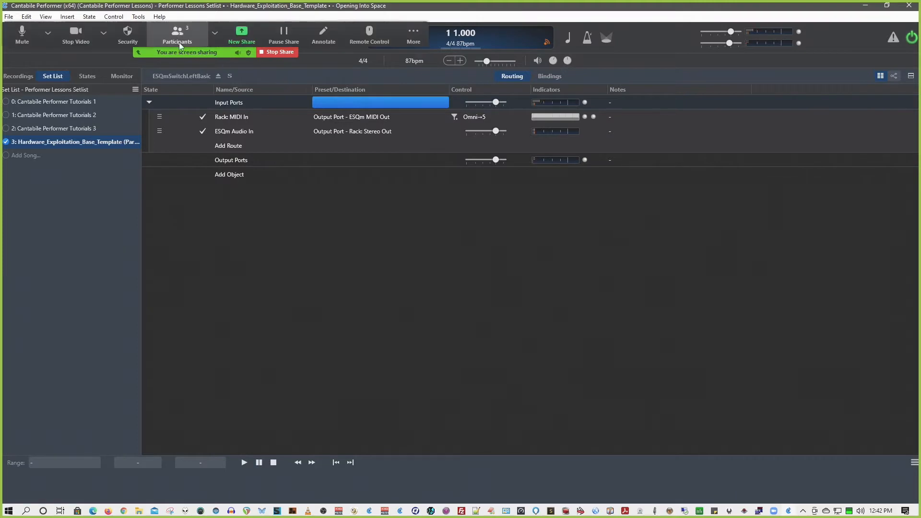
left_click(138, 17)
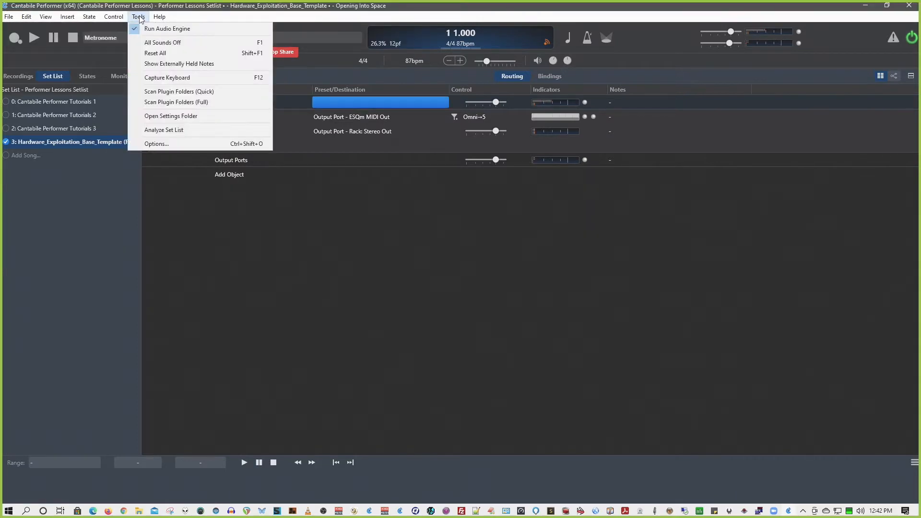
left_click(199, 143)
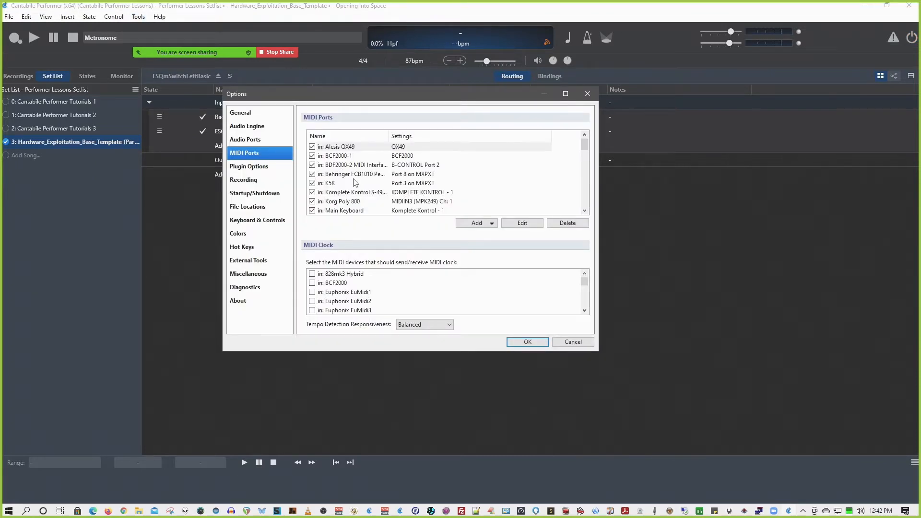
scroll(356, 180, "down", 2)
scroll(353, 183, "down", 6)
scroll(354, 183, "down", 2)
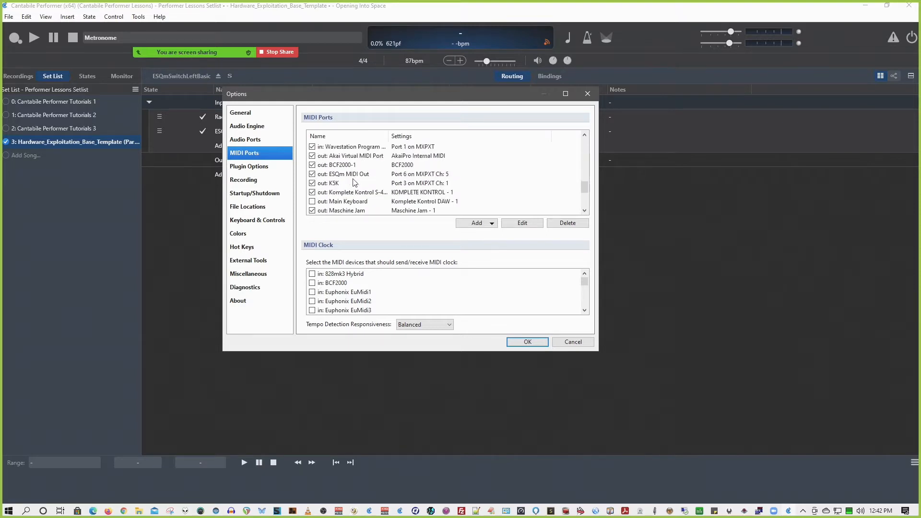
scroll(354, 183, "down", 3)
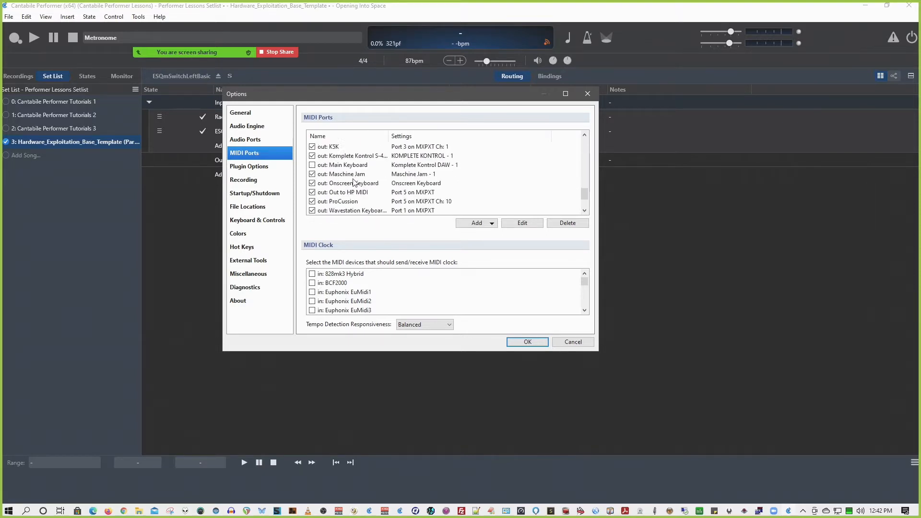
scroll(341, 174, "up", 1)
scroll(342, 174, "up", 2)
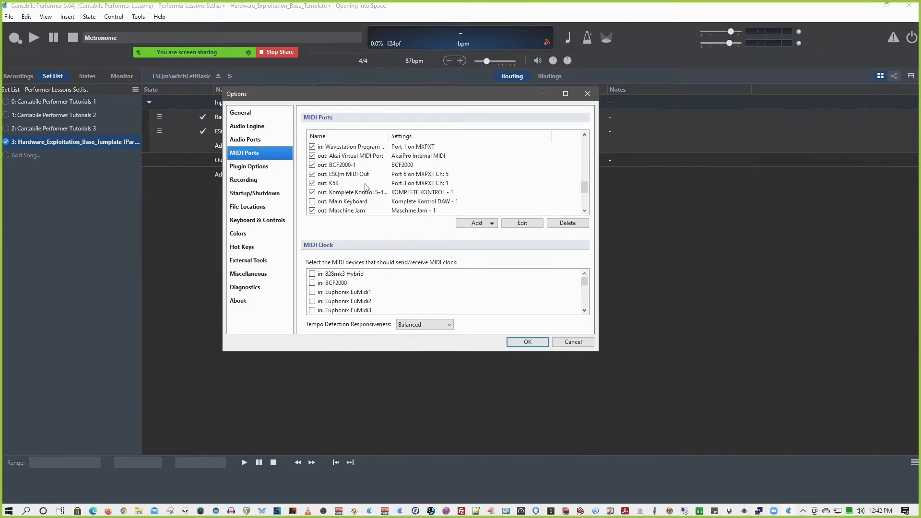
left_click(353, 174)
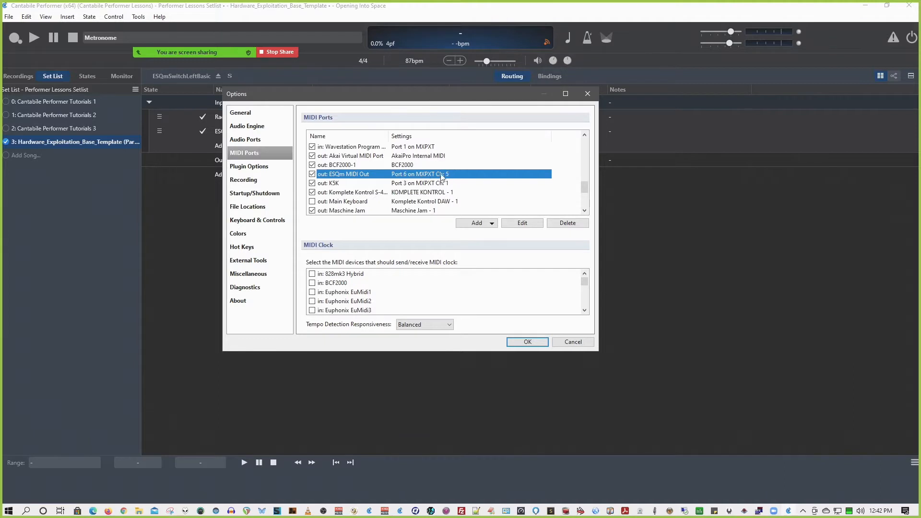
Examine the ESQm MIDI Out port's device assignments and MIDI channel mapping, then close the port settings and options without changes.
double_click(382, 176)
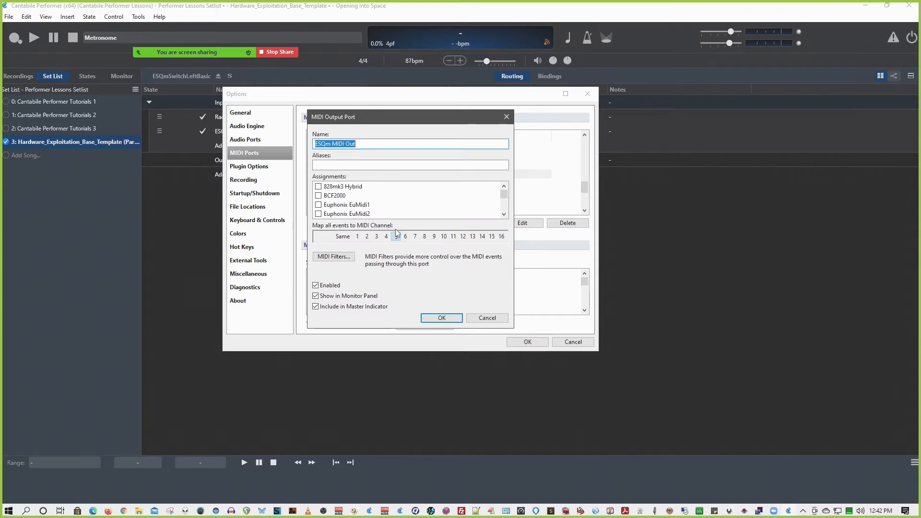
scroll(392, 194, "down", 3)
scroll(392, 194, "down", 6)
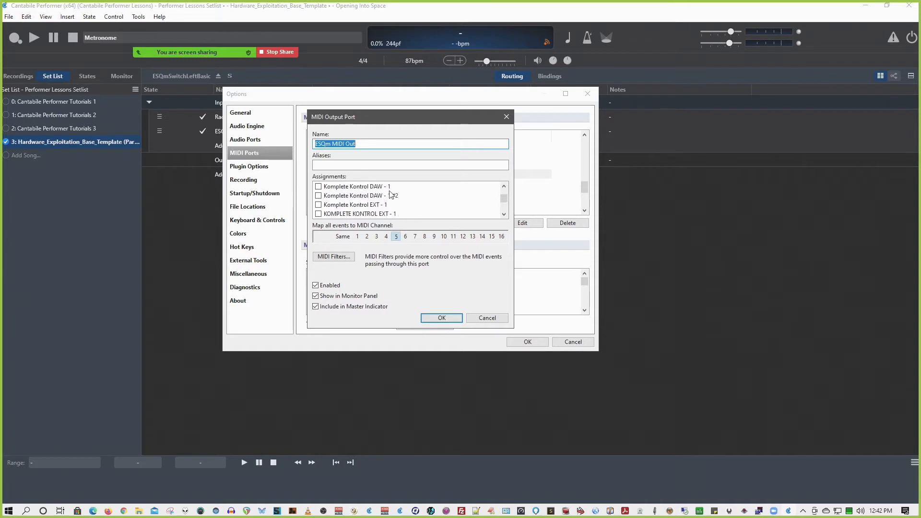
scroll(391, 194, "down", 3)
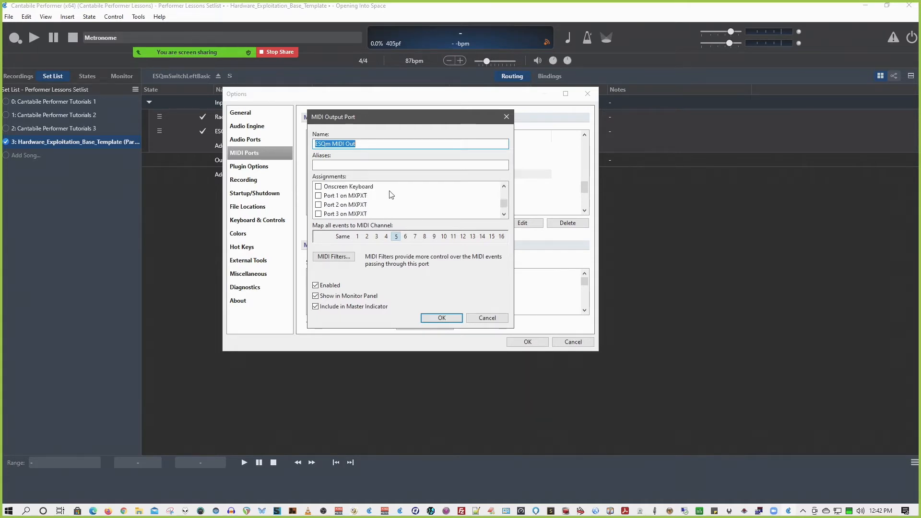
scroll(391, 194, "up", 2)
left_click(486, 318)
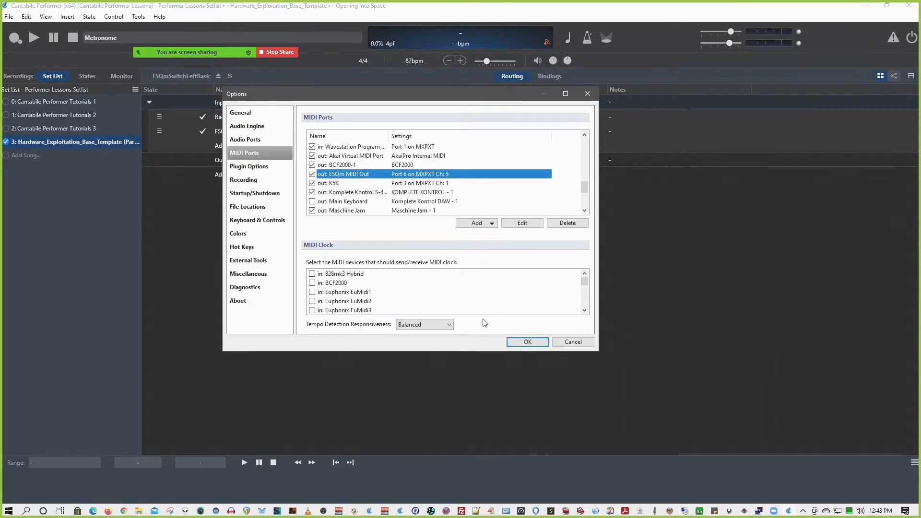
left_click(526, 342)
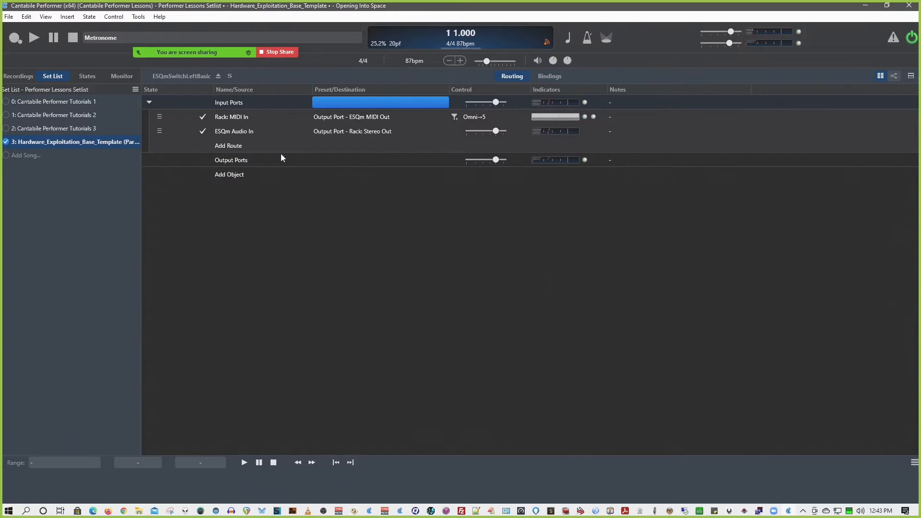
Reopen the program options and examine the analog inputs assigned to the ESQm Audio In port.
left_click(138, 16)
left_click(206, 143)
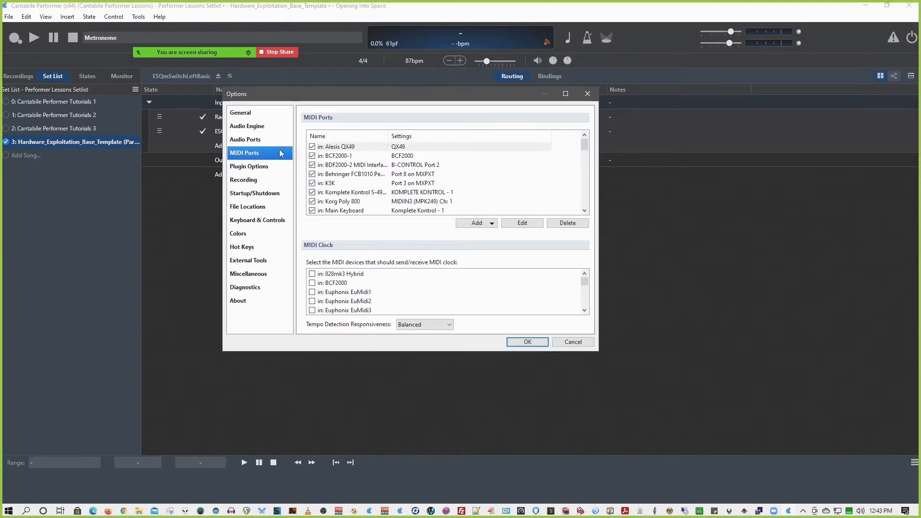
left_click(254, 142)
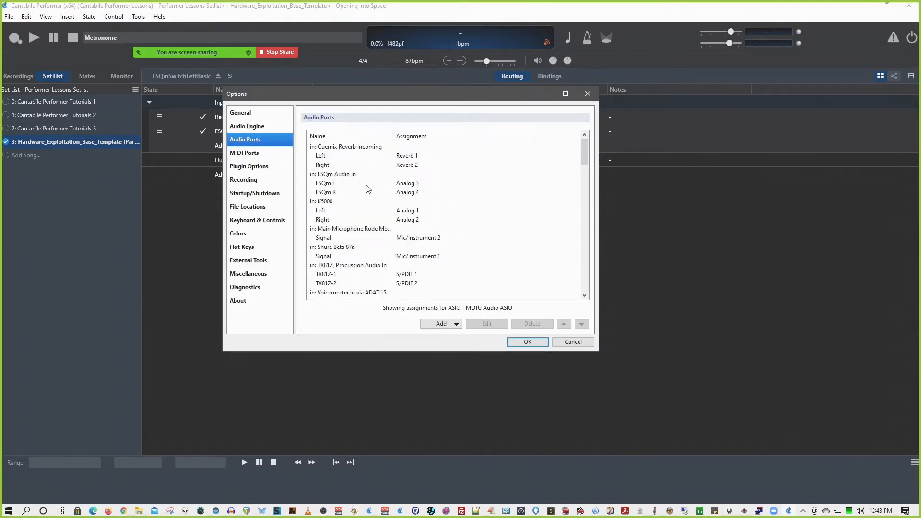
left_click(337, 175)
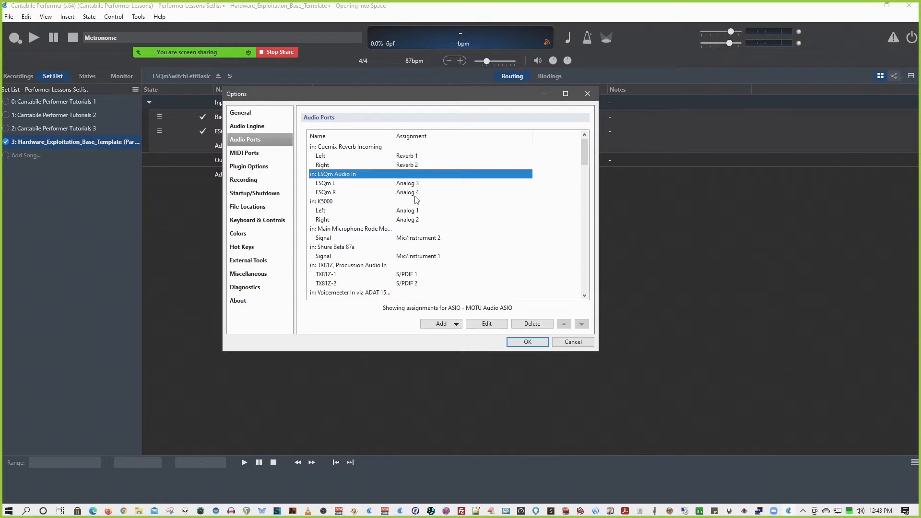
Look through the MIDI input and output ports defined for the hardware devices.
left_click(257, 155)
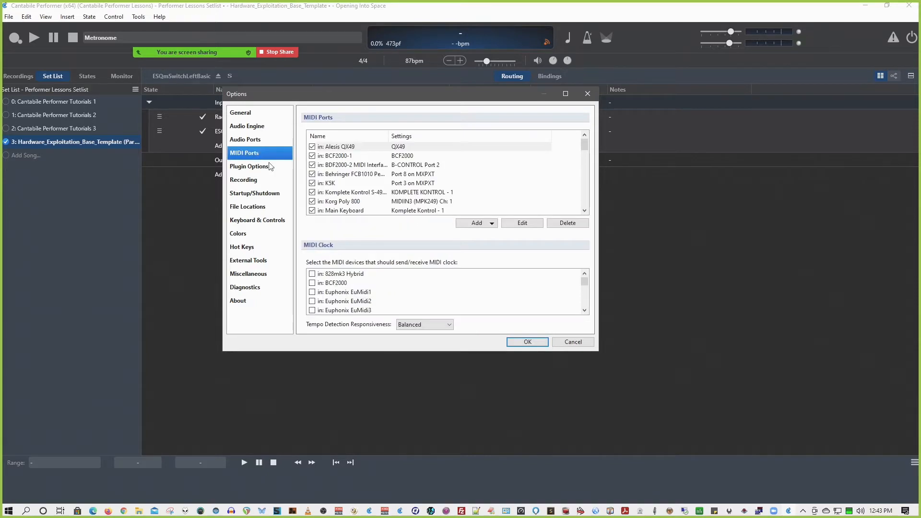
left_click(257, 140)
left_click(255, 154)
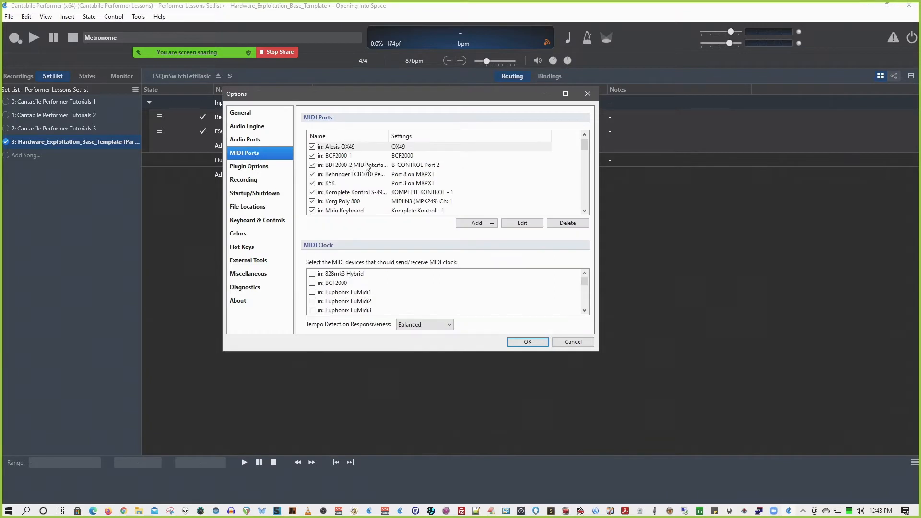
scroll(367, 166, "down", 8)
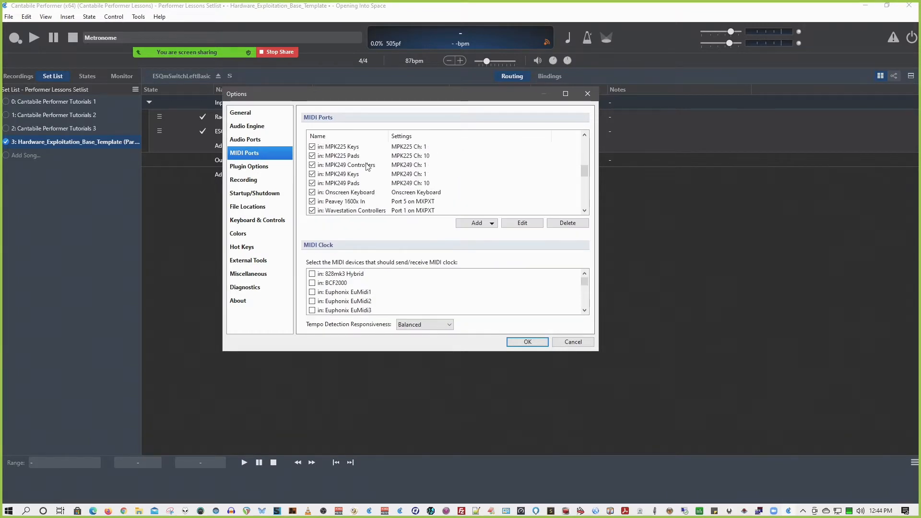
scroll(357, 171, "up", 5)
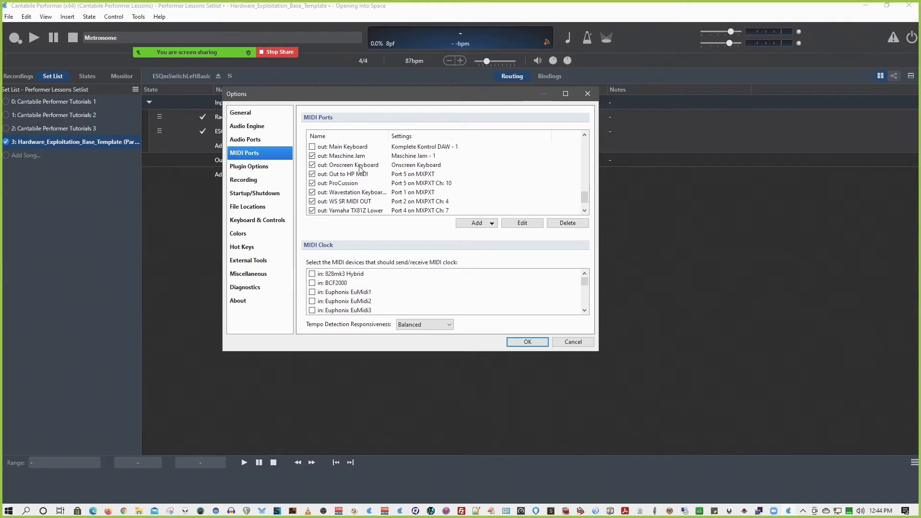
Look through the audio port assignments for the hardware synths and close the program options.
left_click(261, 139)
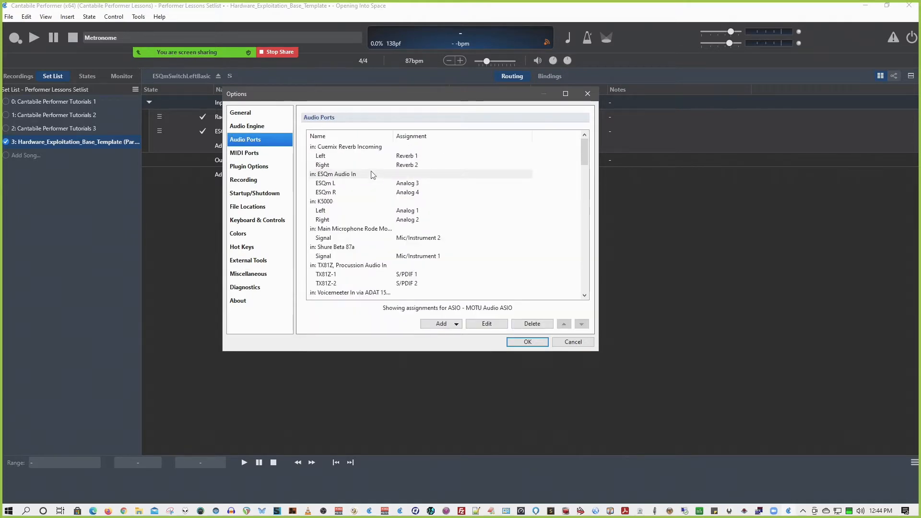
scroll(372, 175, "down", 2)
scroll(373, 175, "up", 2)
scroll(362, 232, "down", 5)
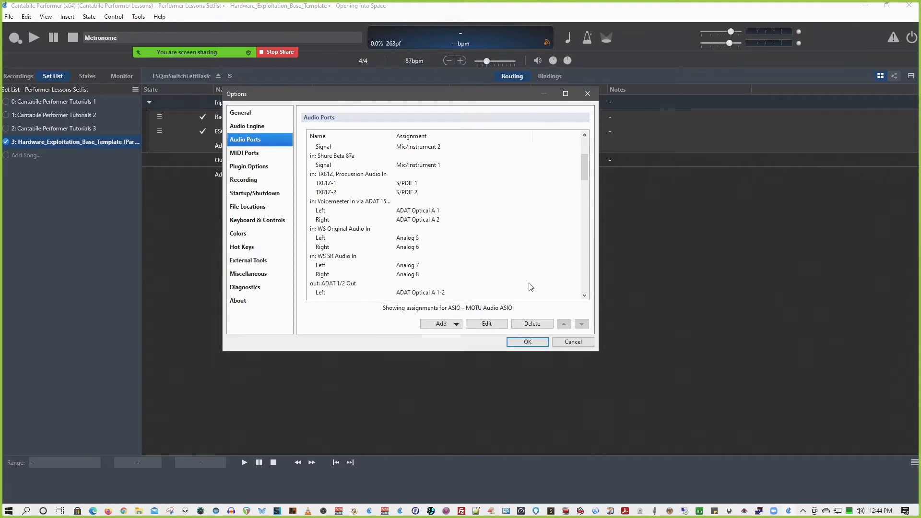
left_click(528, 342)
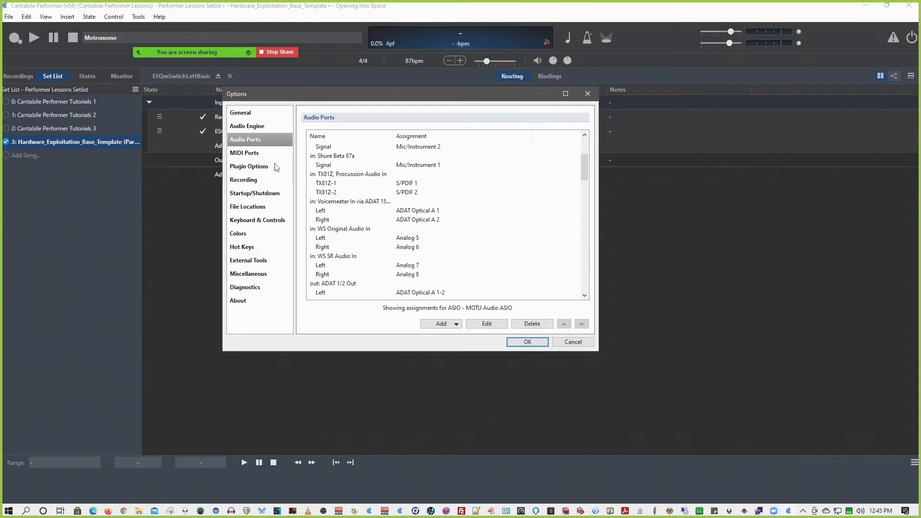
left_click(527, 342)
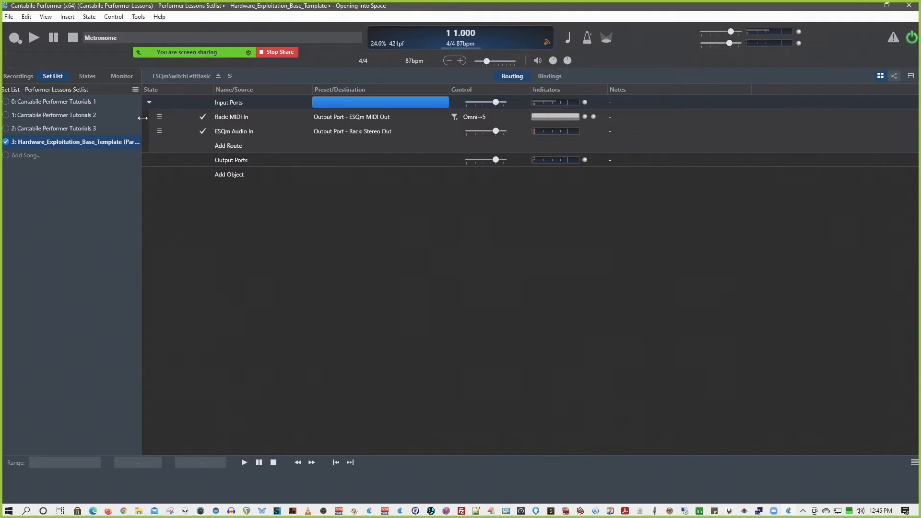
Show the ESQmSwitchLeftBasic rack's state list together with its bindings.
left_click(89, 79)
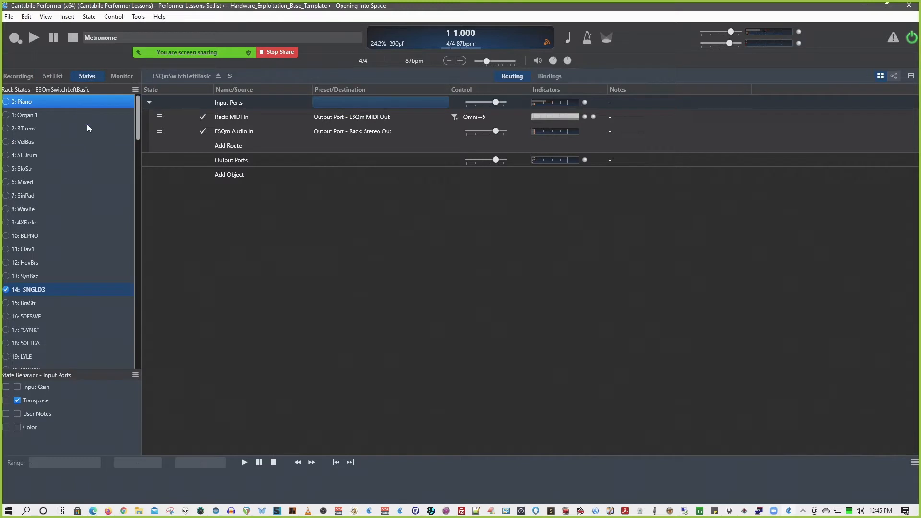
mouse_move(139, 111)
left_mouse_down()
mouse_move(162, 217)
mouse_move(160, 353)
mouse_move(166, 276)
mouse_move(130, 101)
left_mouse_up()
left_click(555, 76)
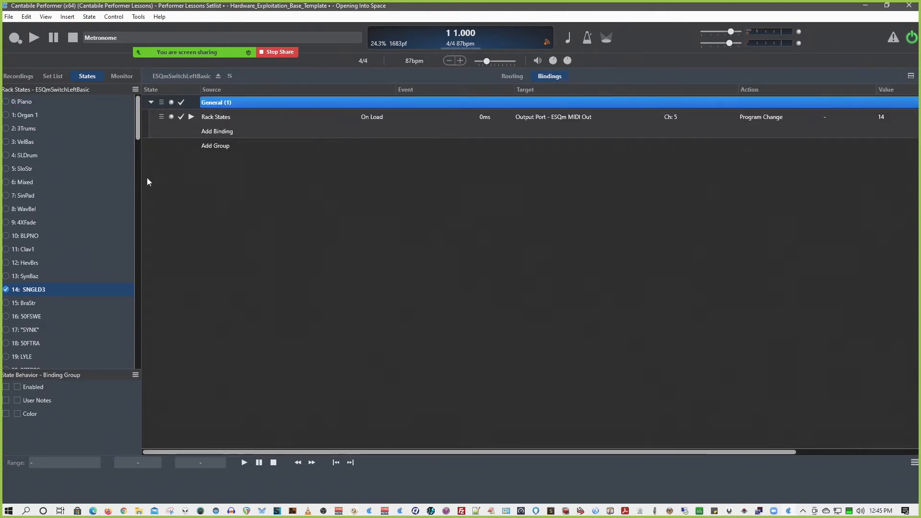
Load the 3Trums, VelBas, SLDrum and SloStr rack states in turn to compare their program change binding values.
left_click(7, 128)
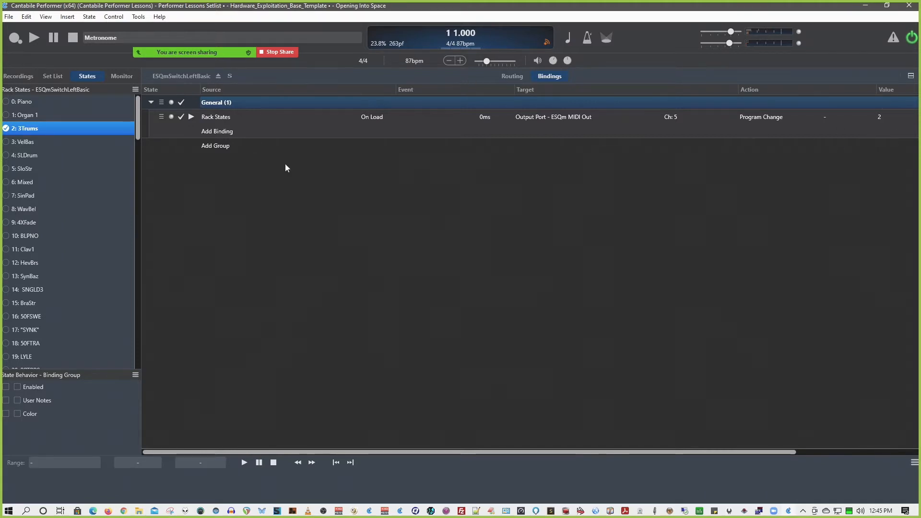
left_click(6, 143)
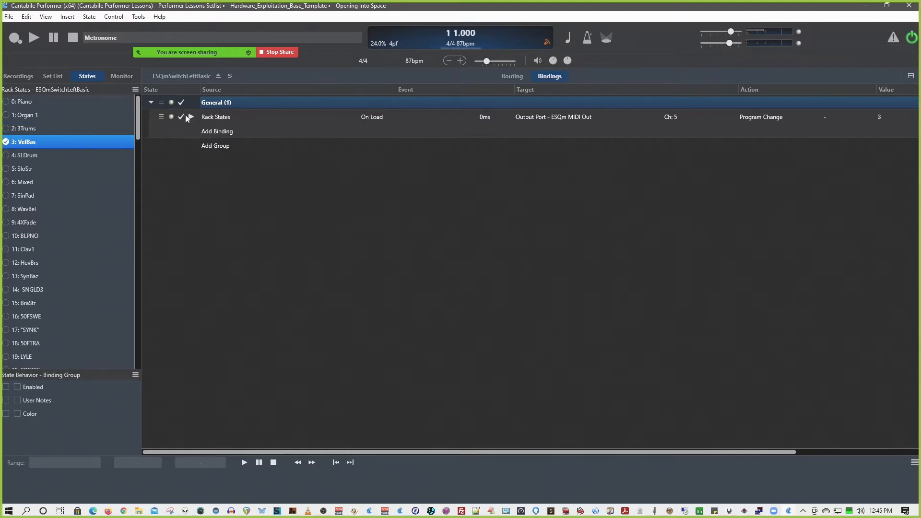
left_click(7, 156)
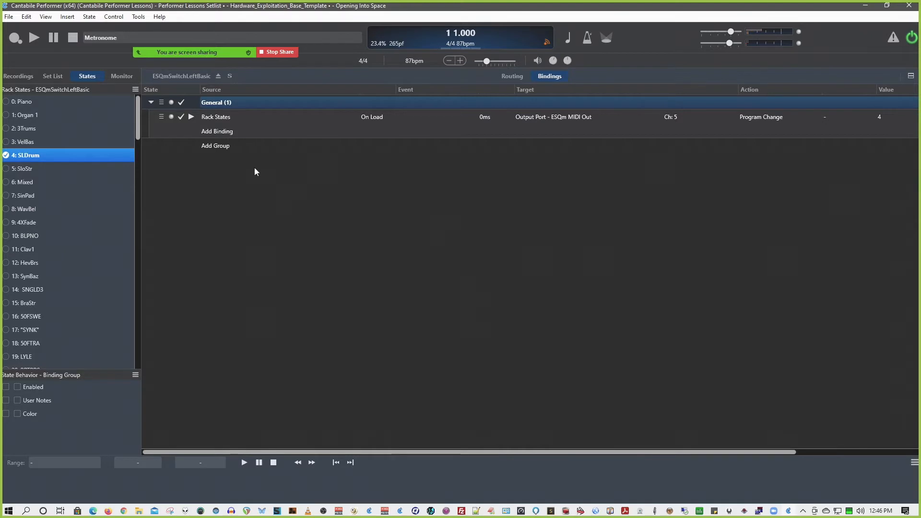
left_click(9, 171)
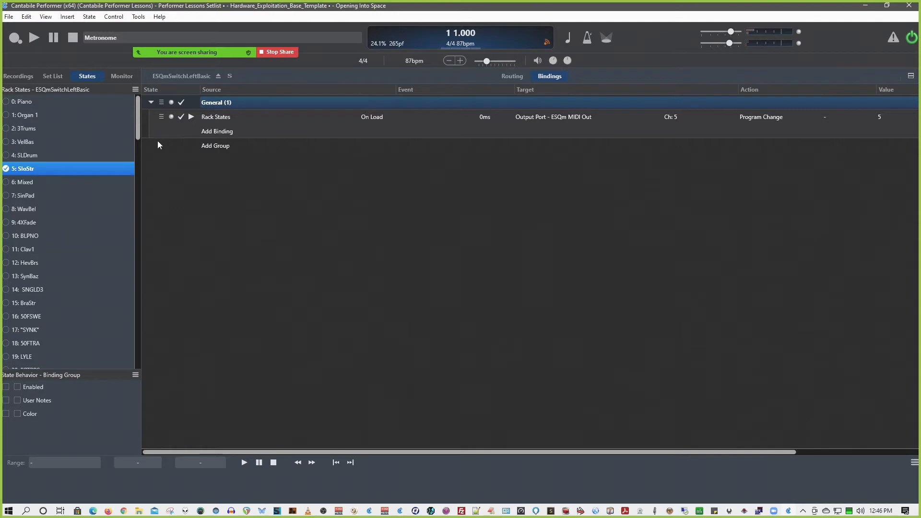
Look through the source and trigger choices of the Rack States binding without changing them.
left_click(222, 118)
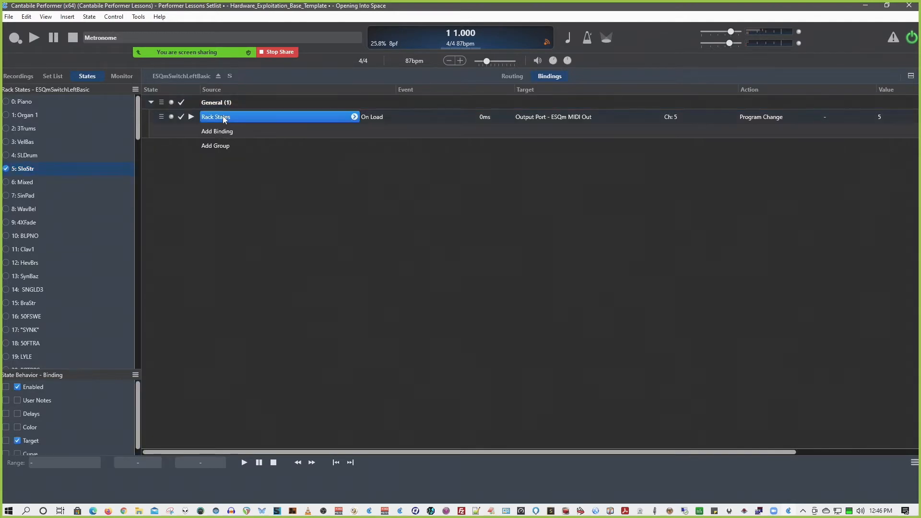
left_click(354, 118)
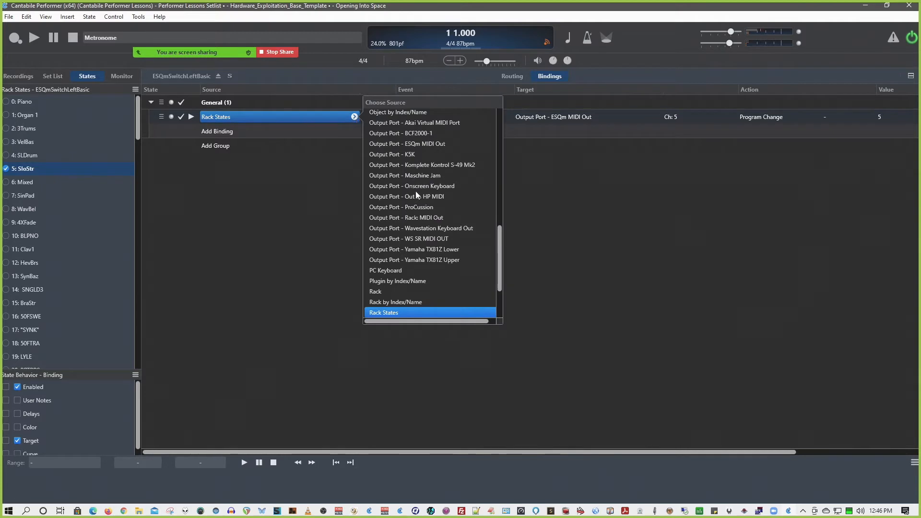
left_click(301, 289)
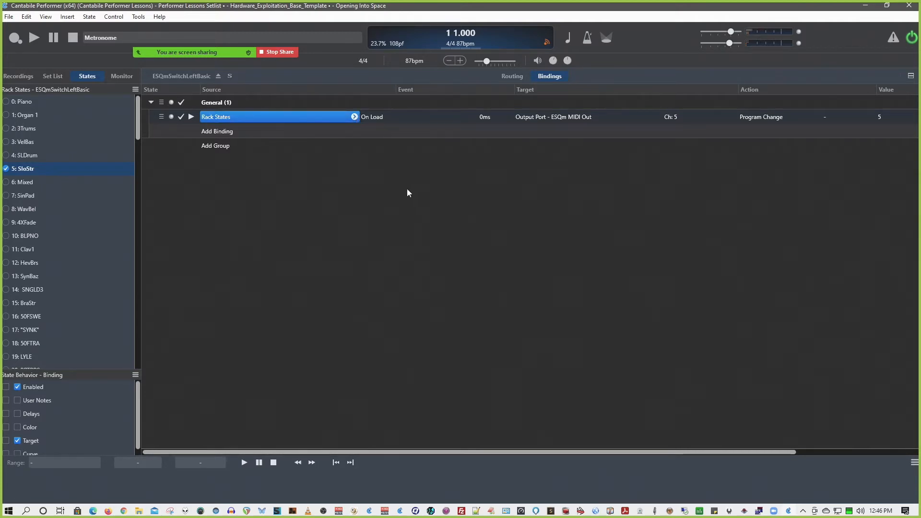
left_click(381, 117)
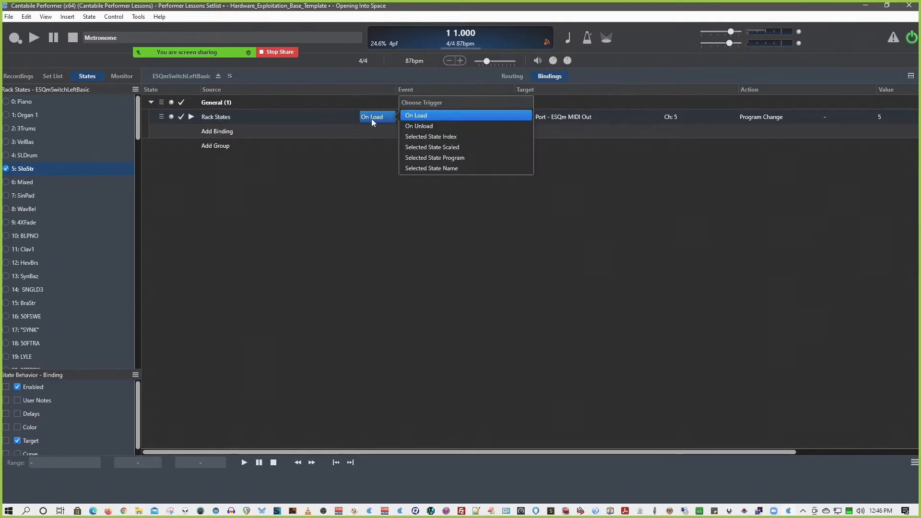
left_click(382, 167)
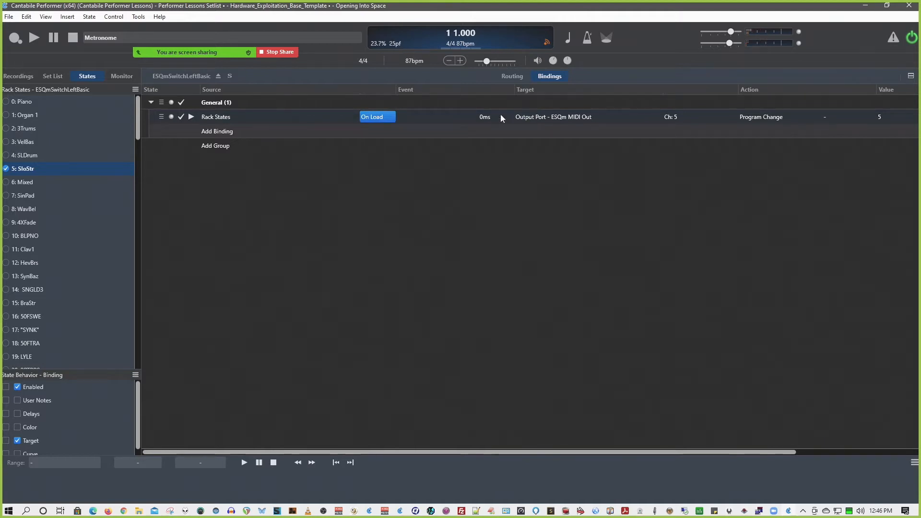
Look through the target port and MIDI channel choices of the Rack States binding without changing them.
left_click(579, 117)
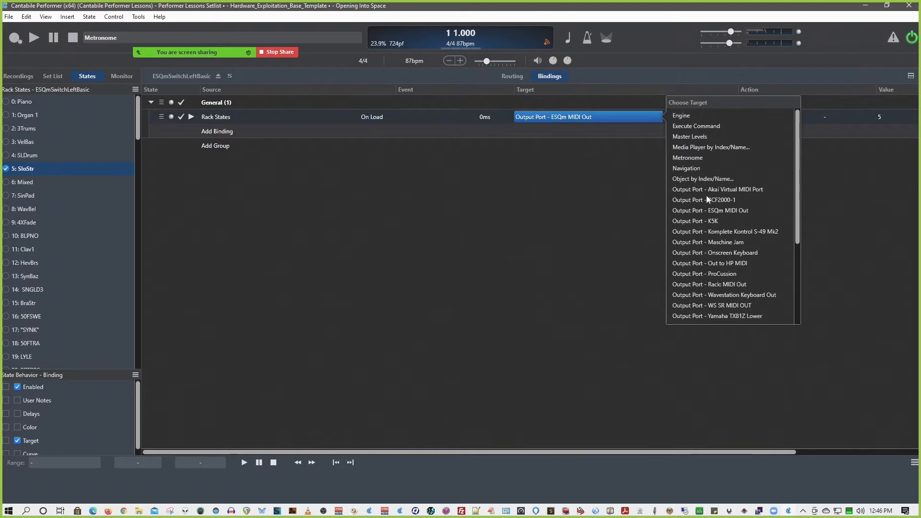
left_click(599, 191)
left_click(672, 118)
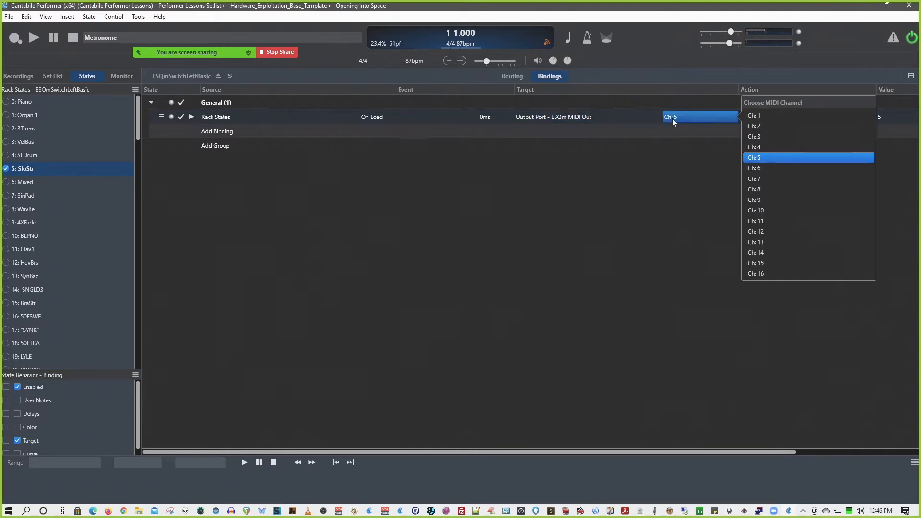
left_click(677, 191)
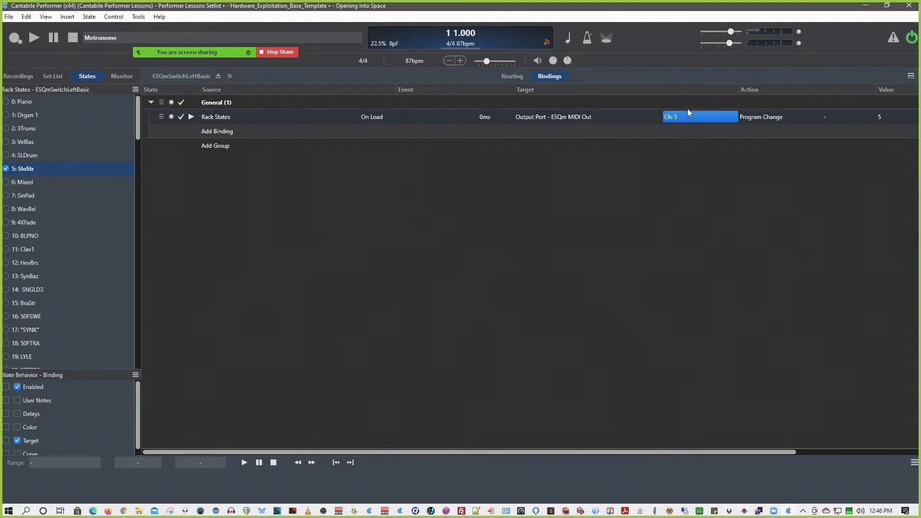
Examine the Rack States binding's MIDI event kinds and target value setting, leaving both unchanged.
left_click(771, 118)
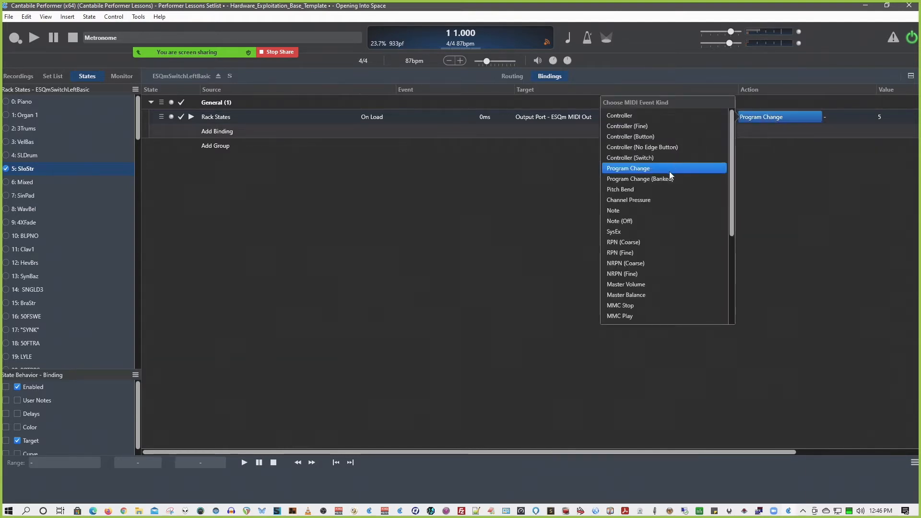
left_click(786, 146)
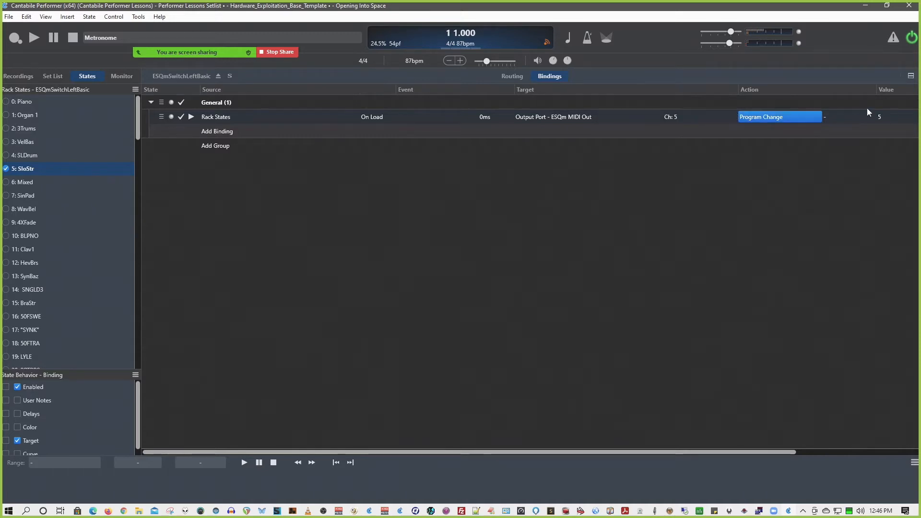
left_click(879, 116)
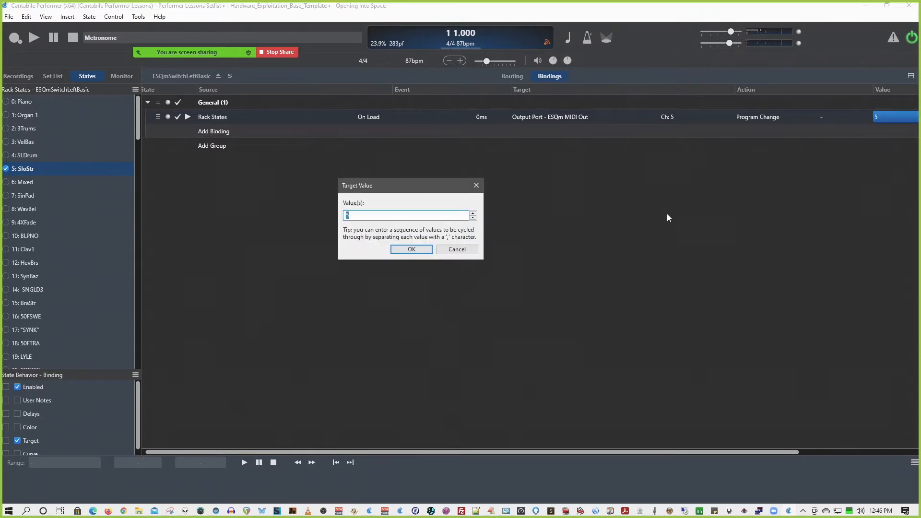
left_click(461, 250)
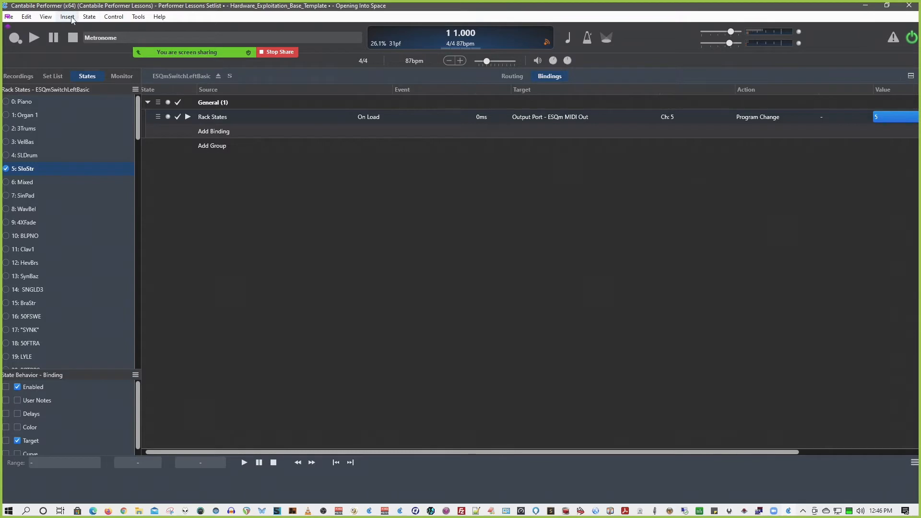
Review the state commands available for the SloStr rack state, including creating, updating and locking, without running any.
left_click(90, 17)
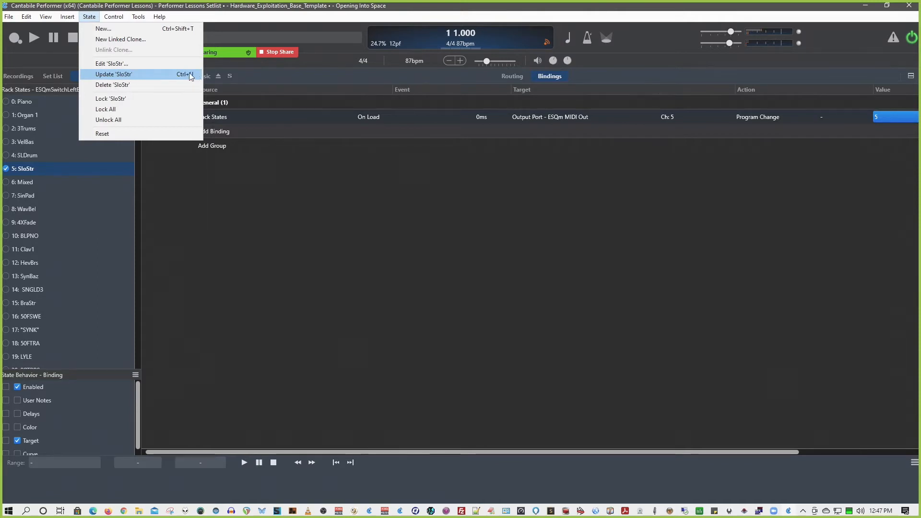
left_click(194, 198)
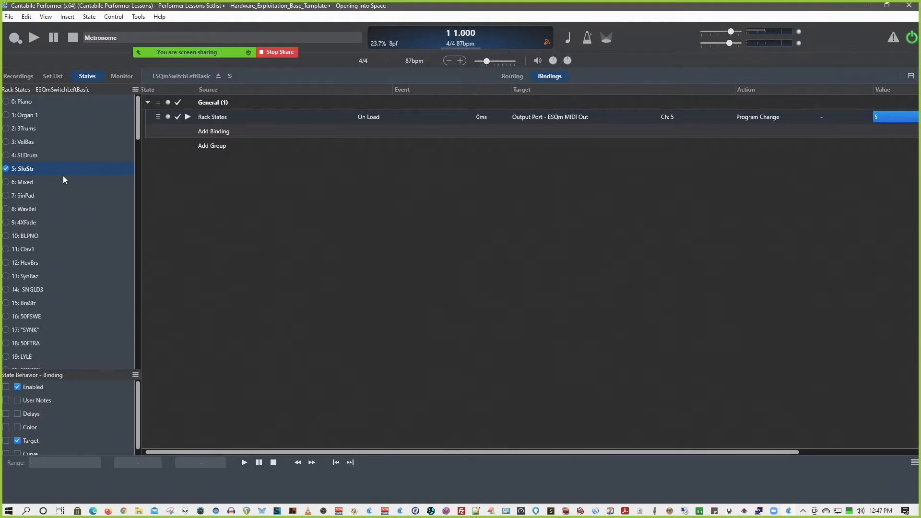
right_click(36, 169)
left_click(91, 19)
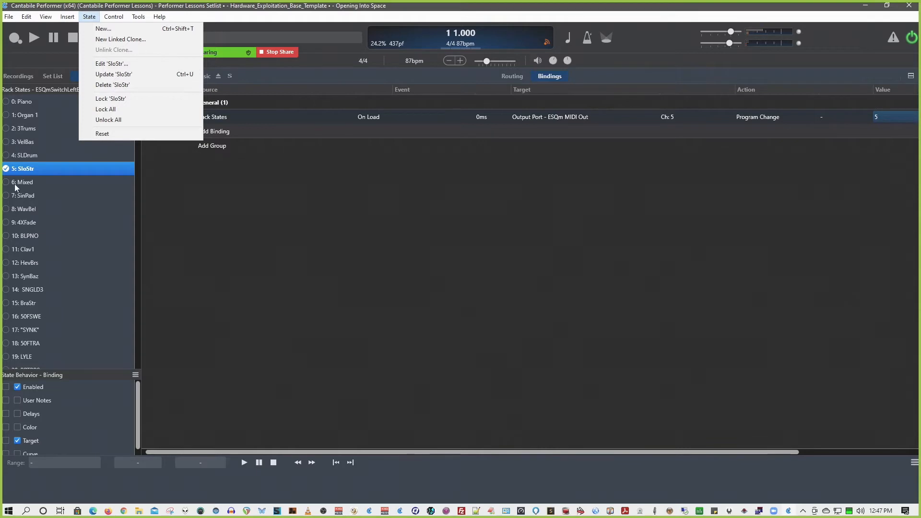
left_click(176, 195)
Add a new rack state named bleh with program number 120 after Syn5th at the end of the rack state list.
scroll(76, 221, "down", 15)
scroll(76, 221, "down", 15)
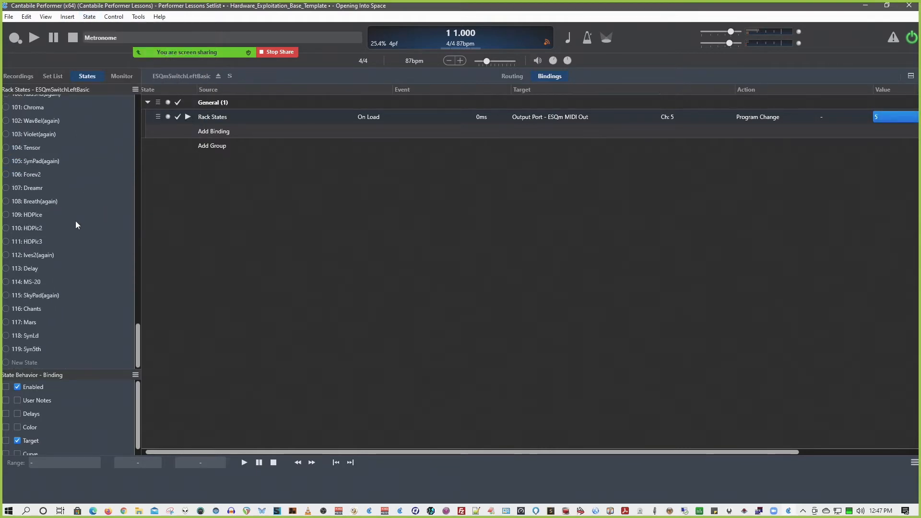
left_click(89, 17)
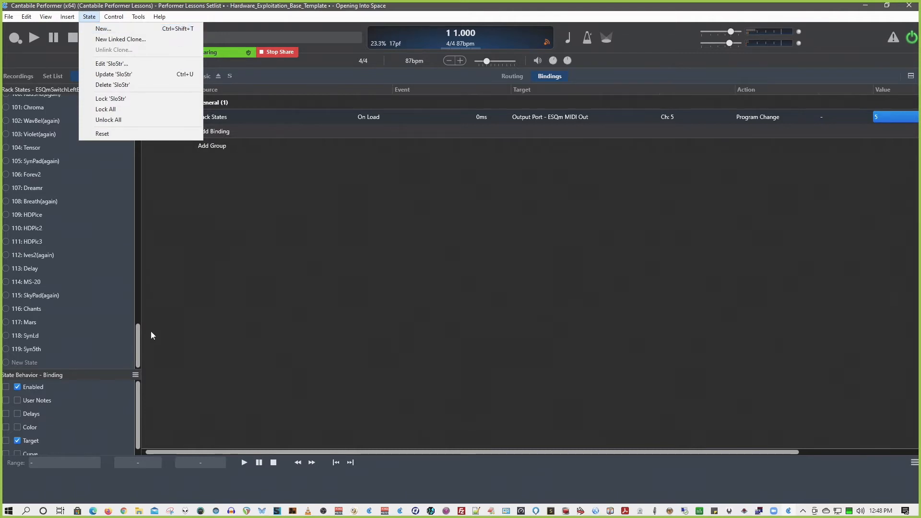
left_click(140, 348)
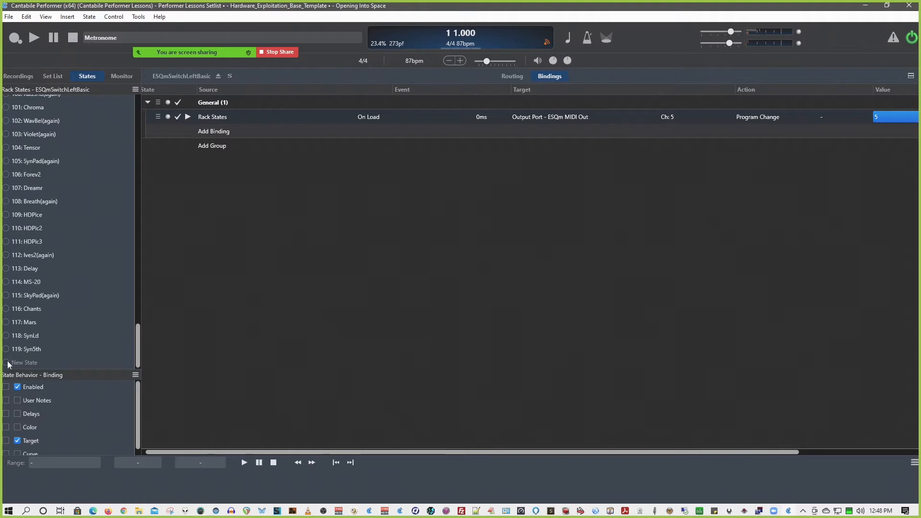
left_click(20, 350)
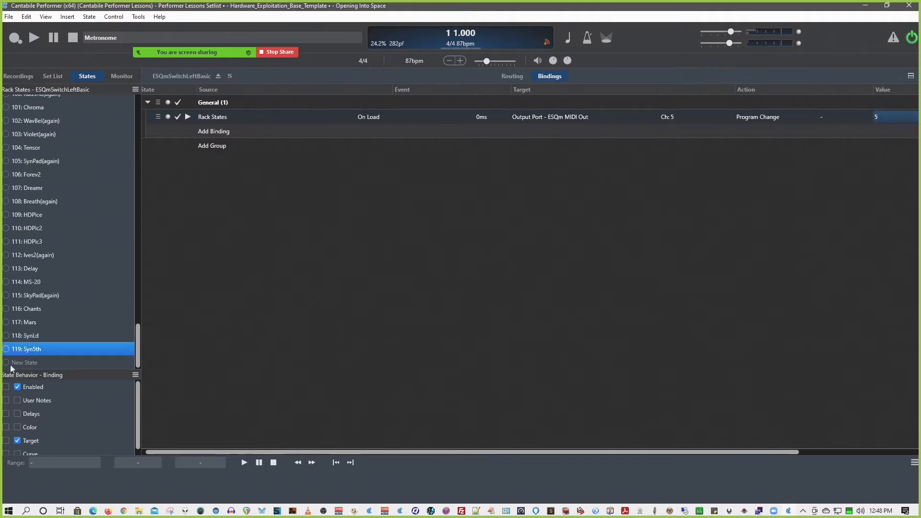
left_click(7, 363)
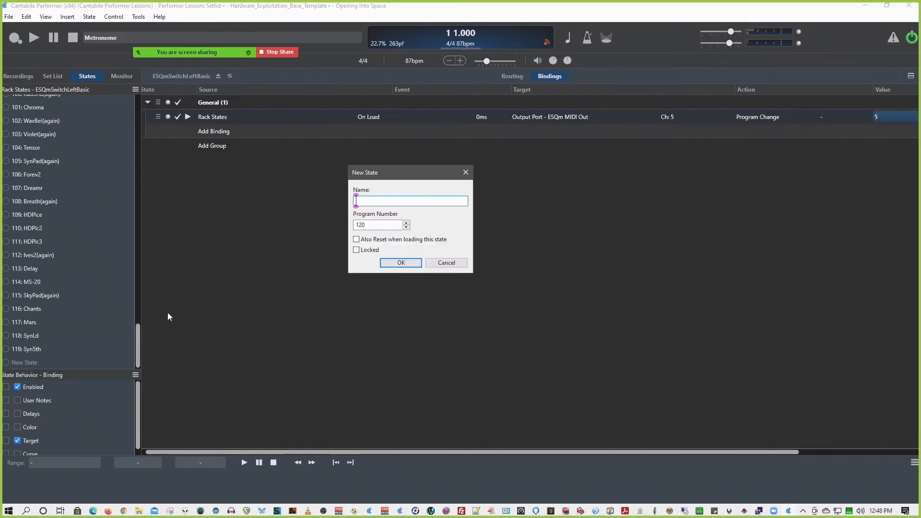
type("bleh")
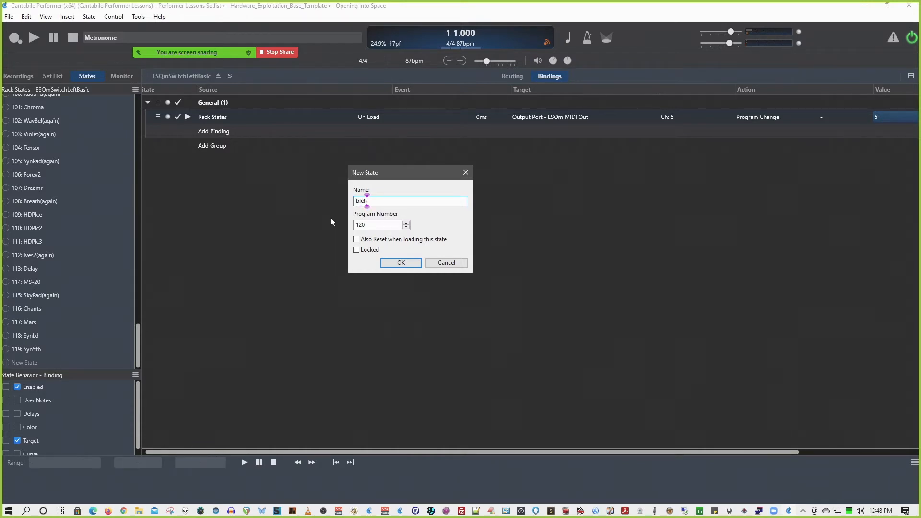
key("Return")
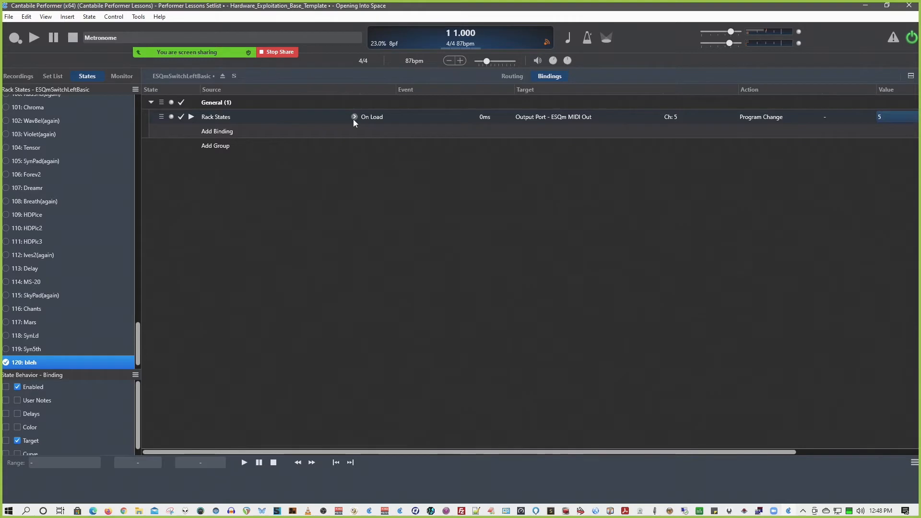
Set the Rack States binding's program change value to 120 for the bleh state.
double_click(883, 116)
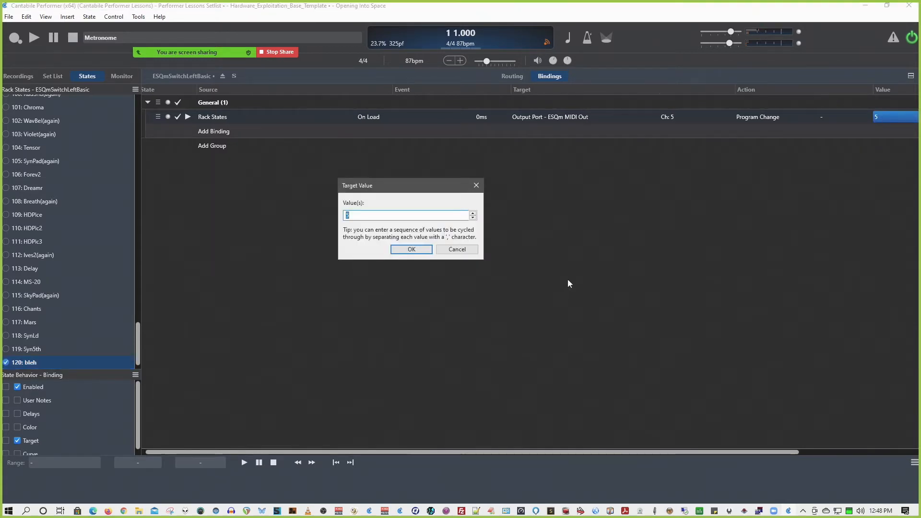
type("120")
left_click(421, 249)
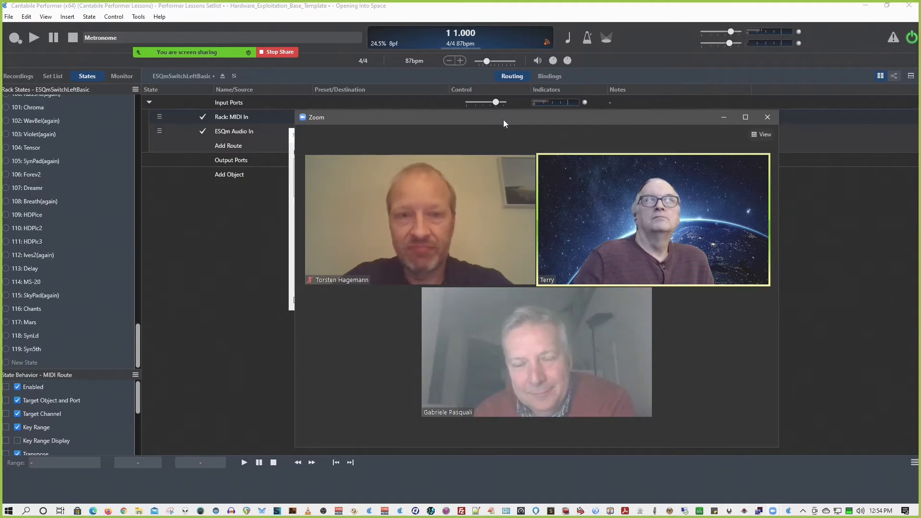
Move the Zoom window out of the way and look through the preset choices of the ZENOLOGY 1 plugin.
left_click_drag(503, 120, 920, 160)
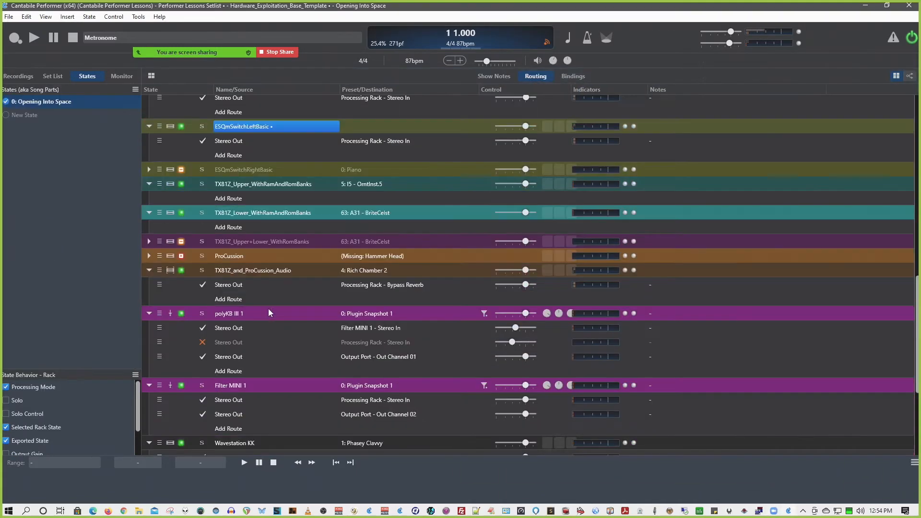
scroll(269, 309, "down", 4)
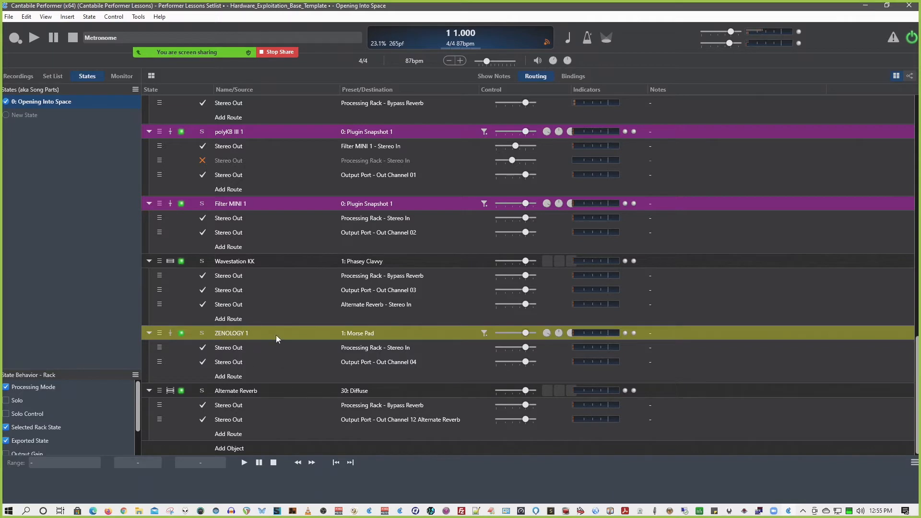
left_click(371, 333)
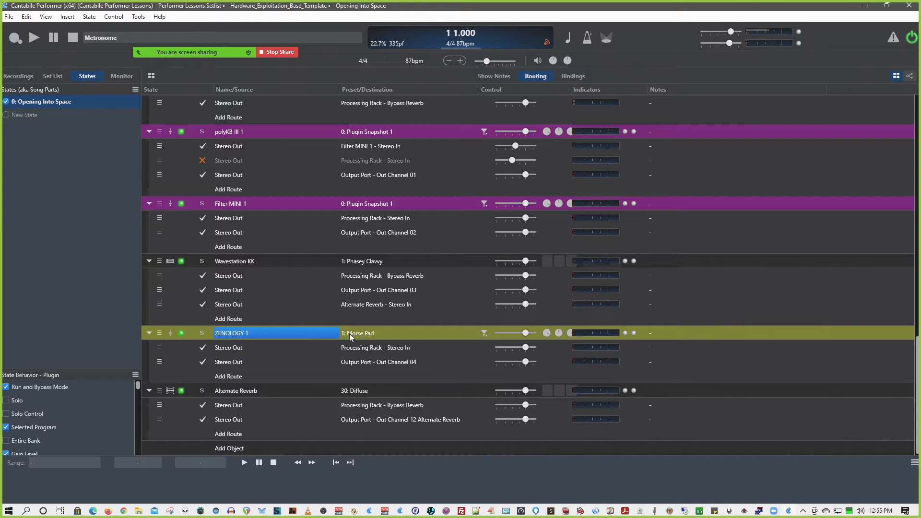
left_click(371, 330)
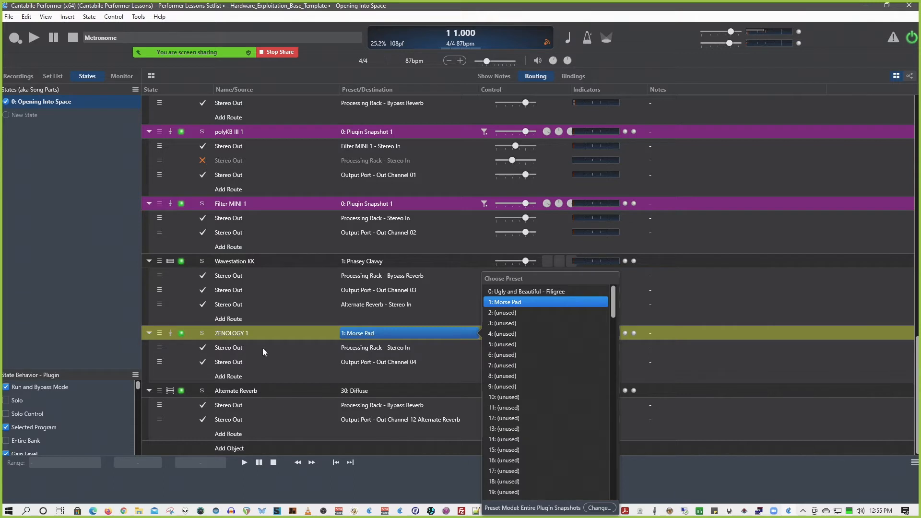
left_click(229, 333)
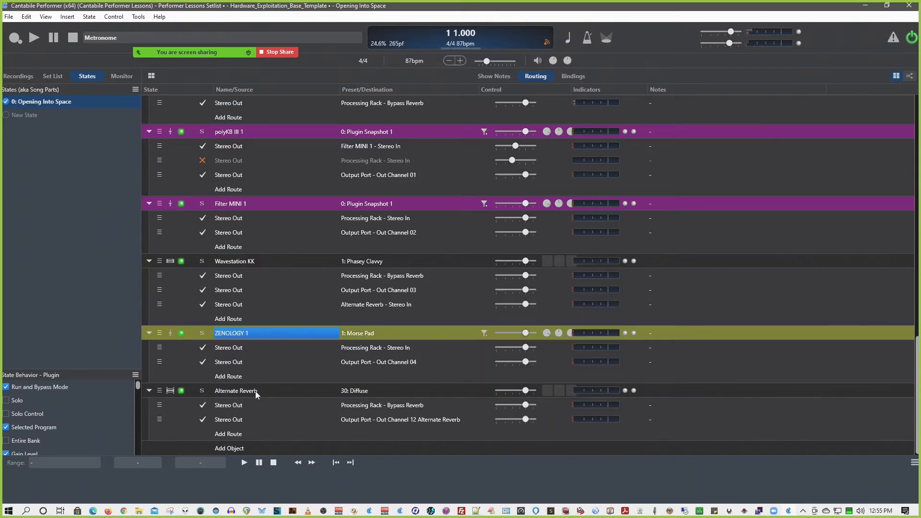
Look through the full list of reverb states available in the Alternate Reverb rack, keeping Diffuse selected.
left_click(345, 393)
scroll(530, 343, "down", 3)
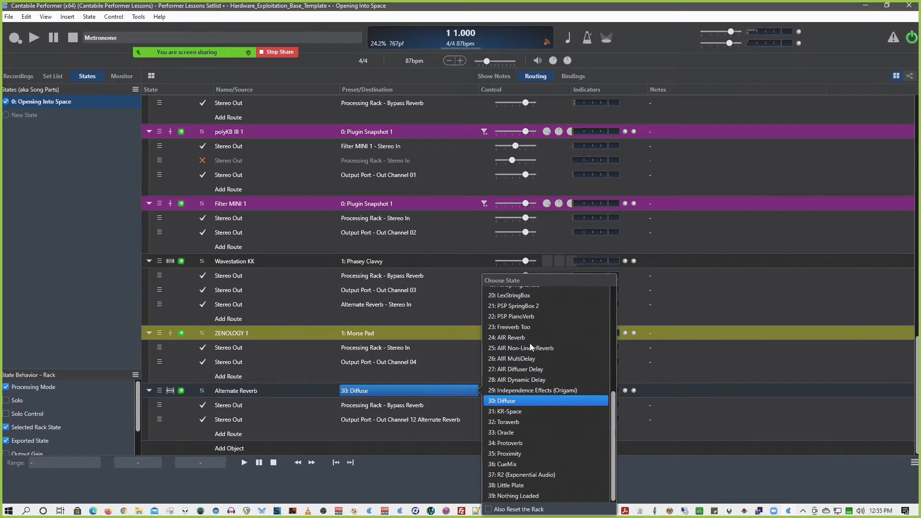
scroll(529, 343, "up", 5)
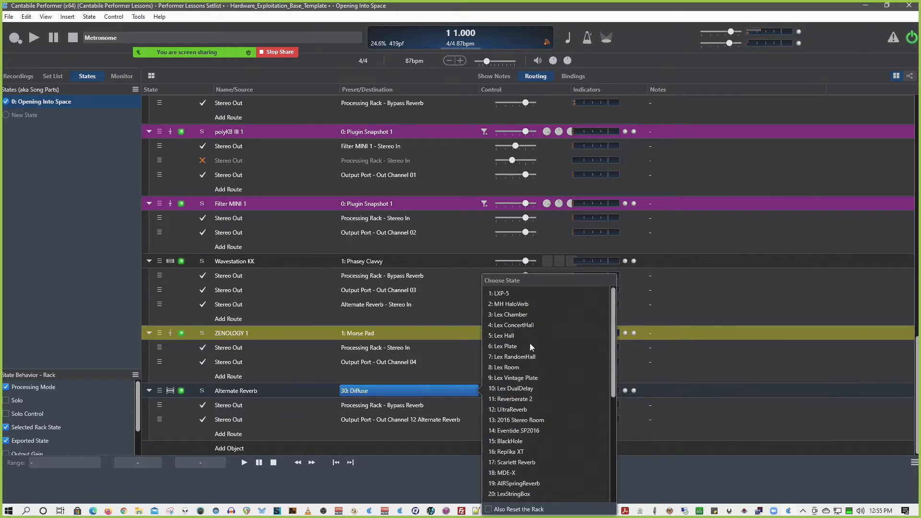
scroll(530, 343, "down", 3)
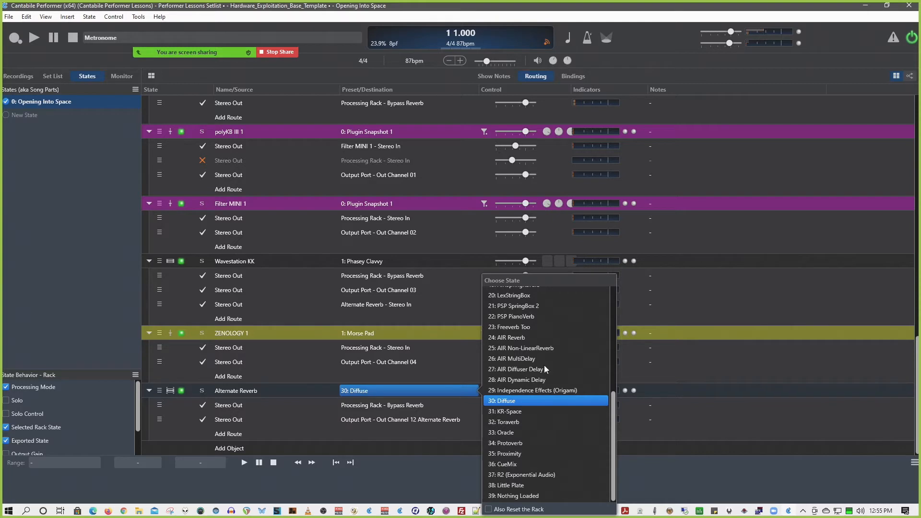
scroll(534, 373, "up", 3)
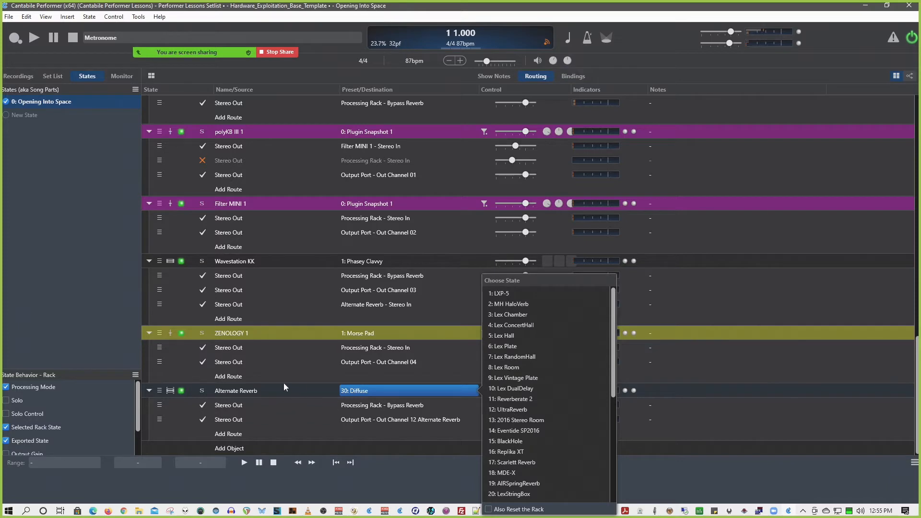
left_click(243, 391)
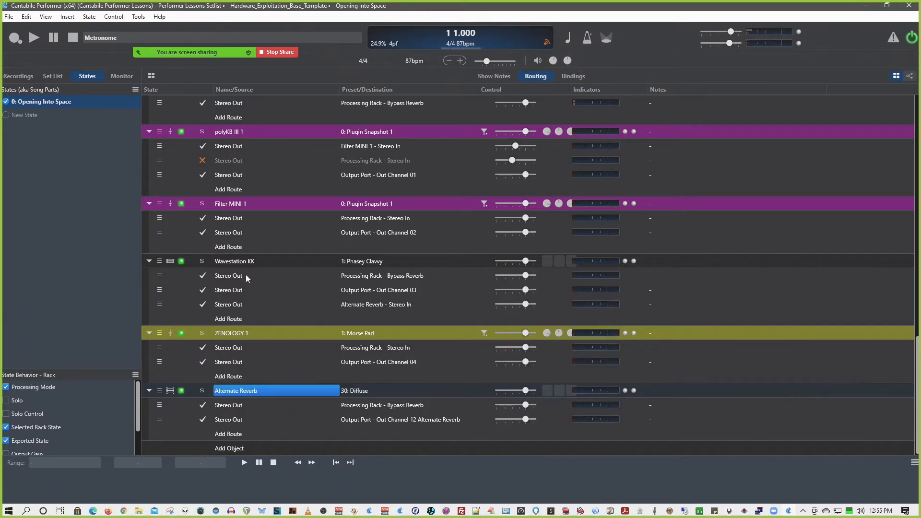
scroll(249, 275, "up", 10)
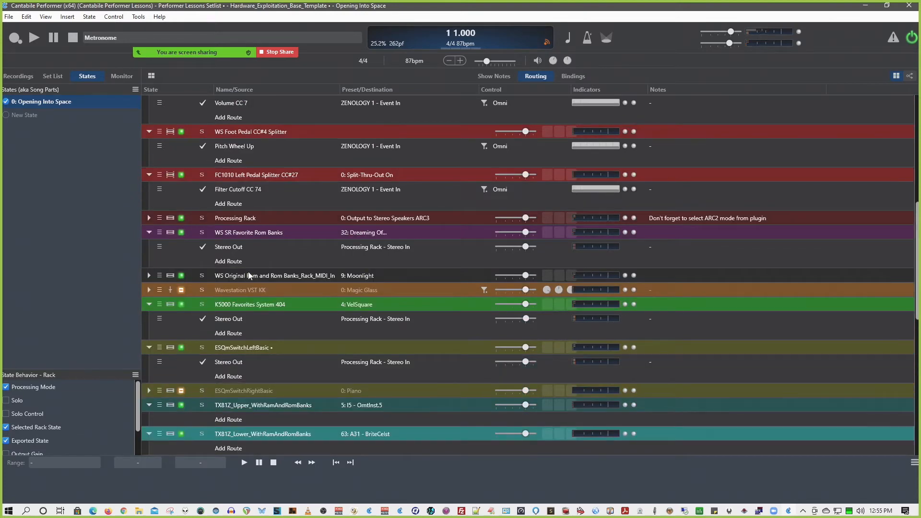
scroll(248, 272, "down", 3)
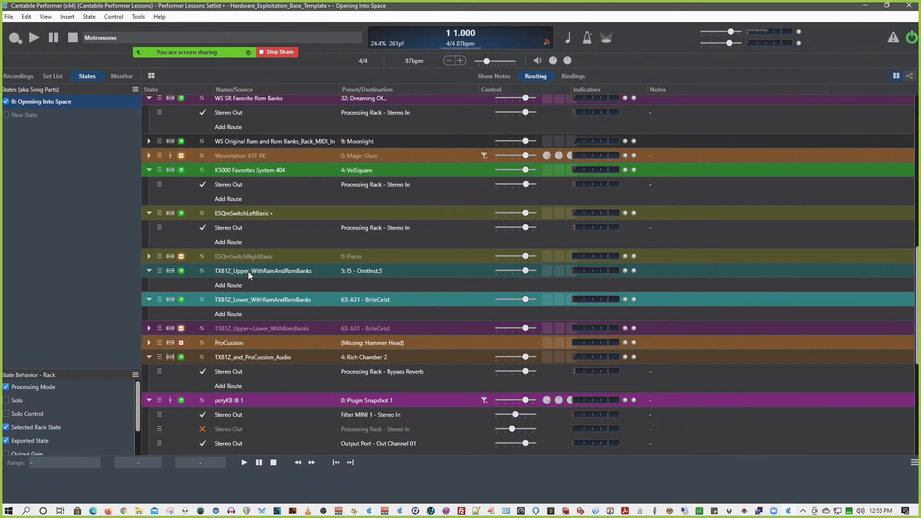
scroll(248, 272, "down", 3)
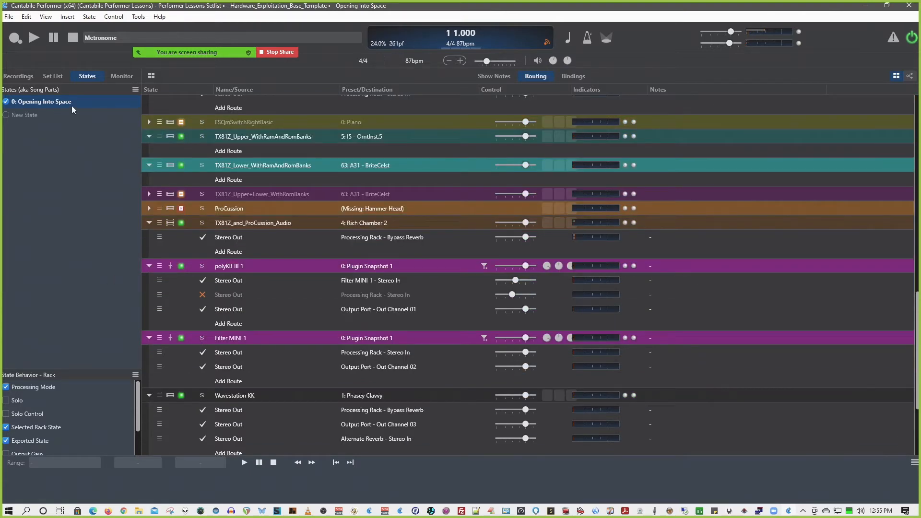
Add the Drop-Down Presets Synths Template song from the main Cantabile folder to the set list and load it.
left_click(54, 75)
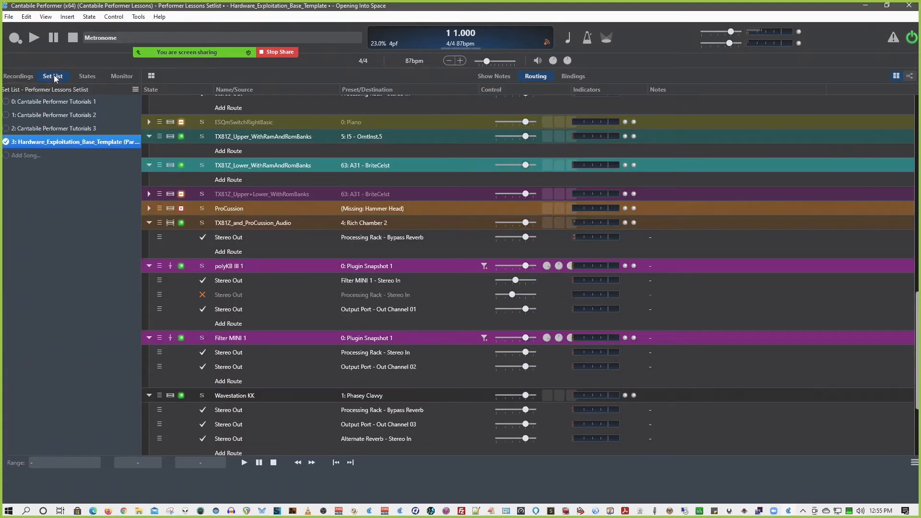
double_click(14, 172)
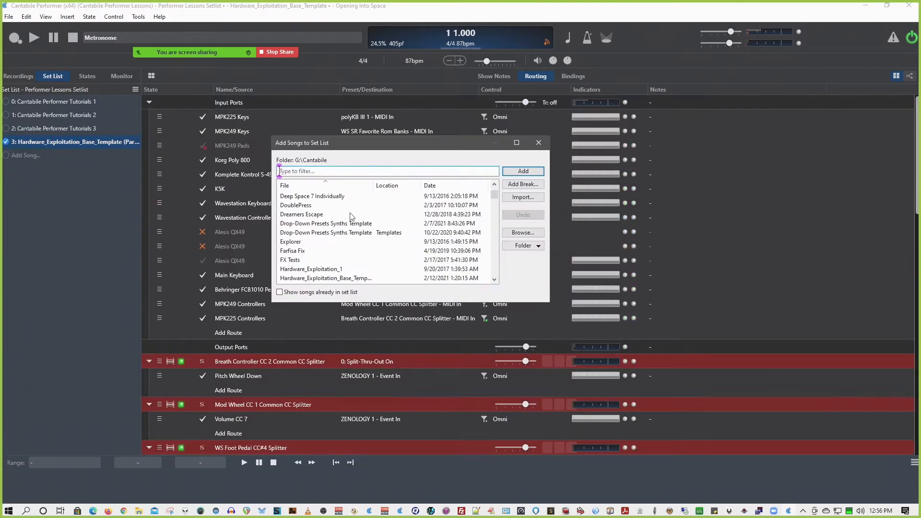
left_click(345, 225)
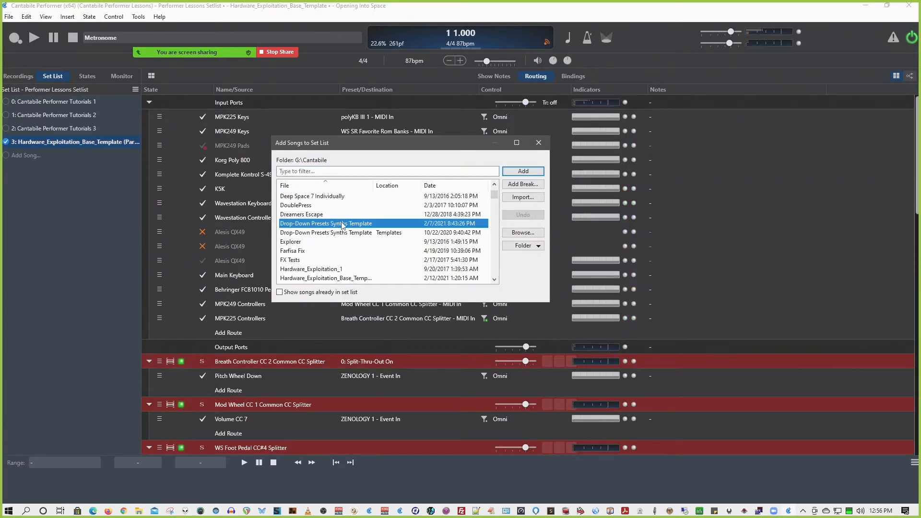
double_click(341, 226)
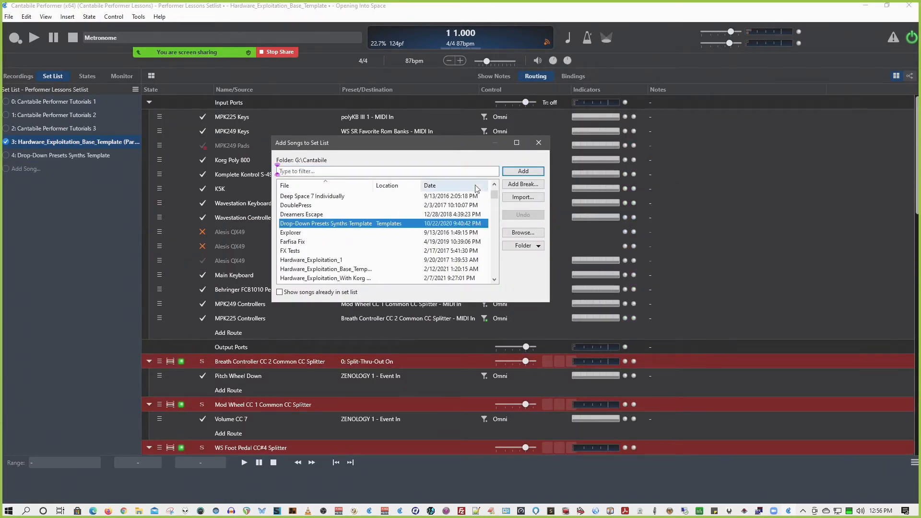
left_click(539, 143)
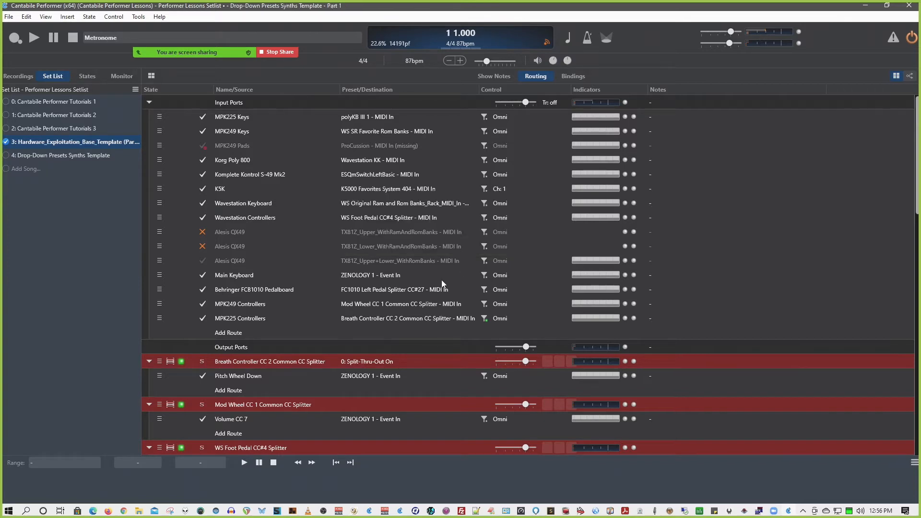
Look through the routes and synths of the Drop-Down Presets Synths Template and view the OB-Xa V 1 preset choices.
scroll(395, 277, "down", 15)
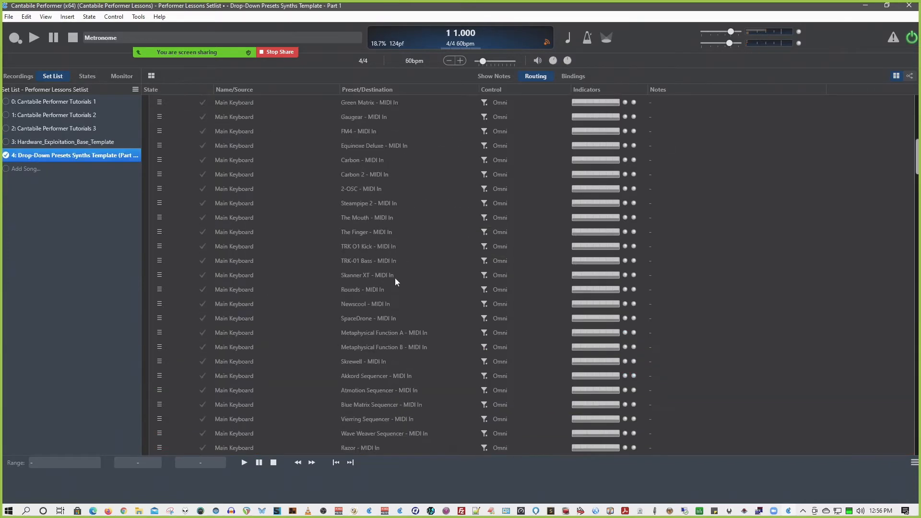
scroll(395, 278, "down", 2)
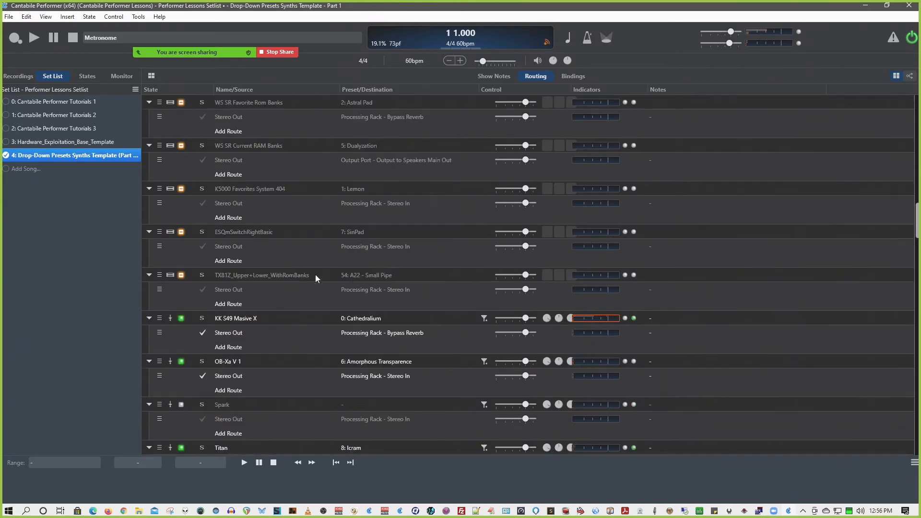
scroll(234, 236, "down", 6)
scroll(234, 236, "down", 6)
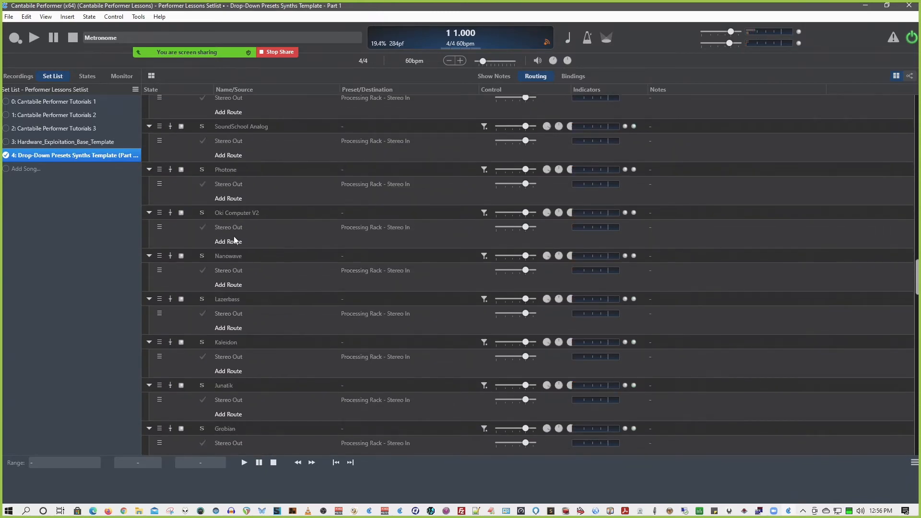
scroll(235, 236, "up", 8)
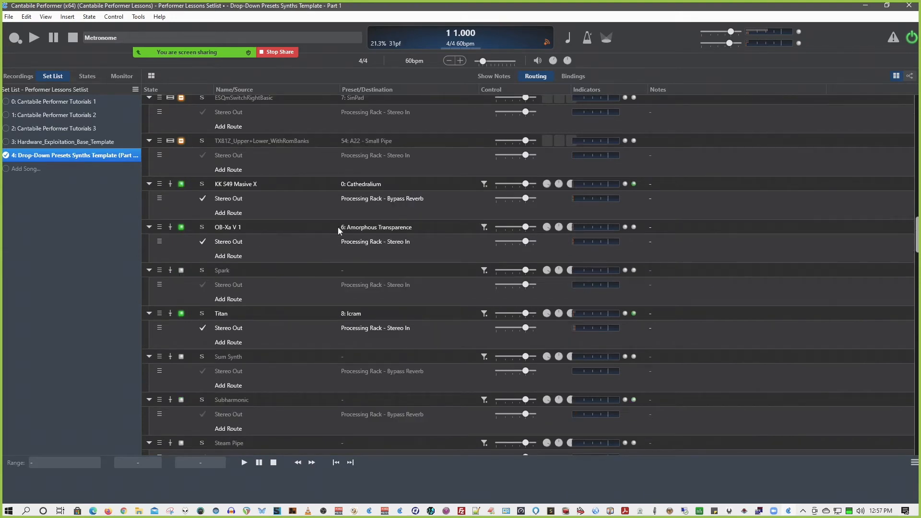
left_click(372, 227)
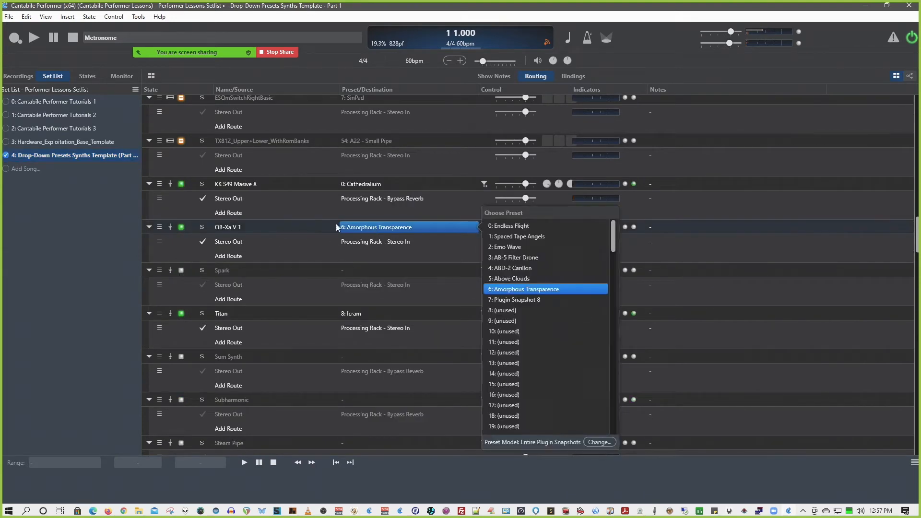
Close the OB-Xa V 1 preset choices, check those of KK S49 Masive X, and look over the neighbouring synths in the routing list.
left_click(242, 229)
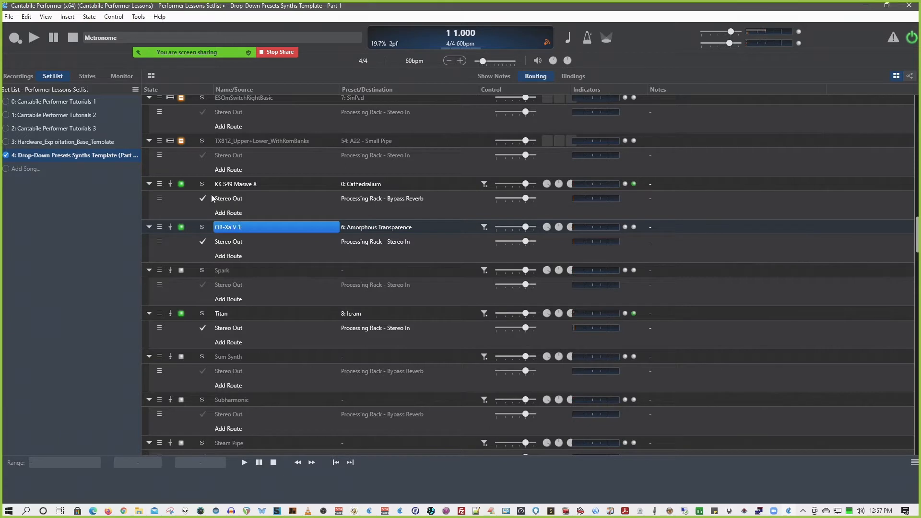
left_click(358, 185)
left_click(245, 186)
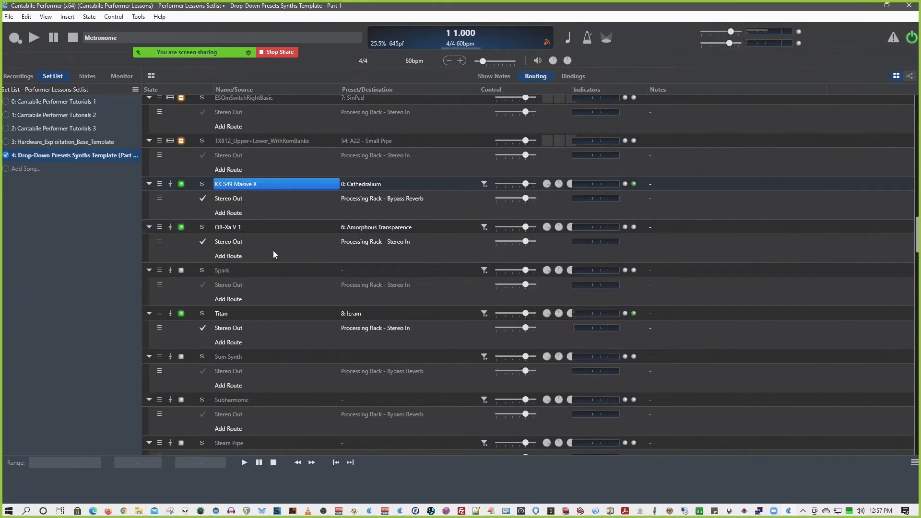
scroll(273, 250, "up", 12)
scroll(273, 251, "down", 10)
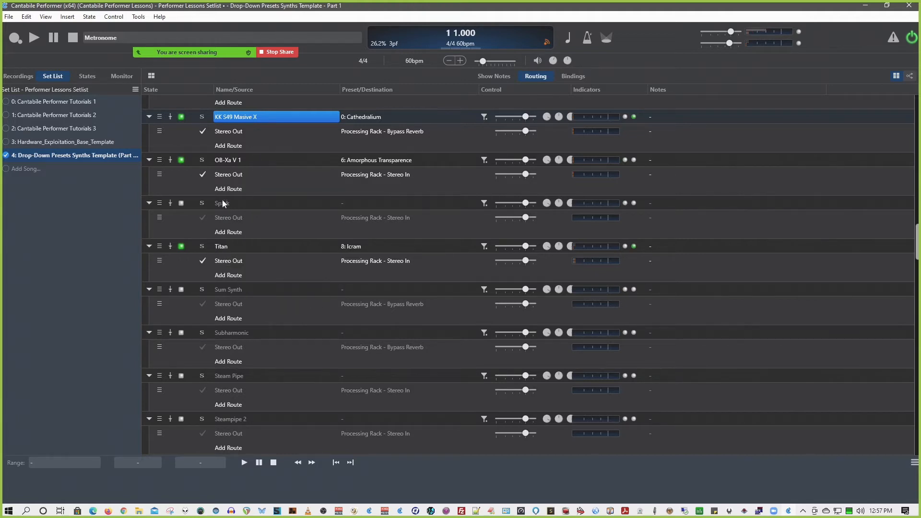
Look through the full list of preset choices for the Titan plugin, keeping Icram selected.
left_click(354, 246)
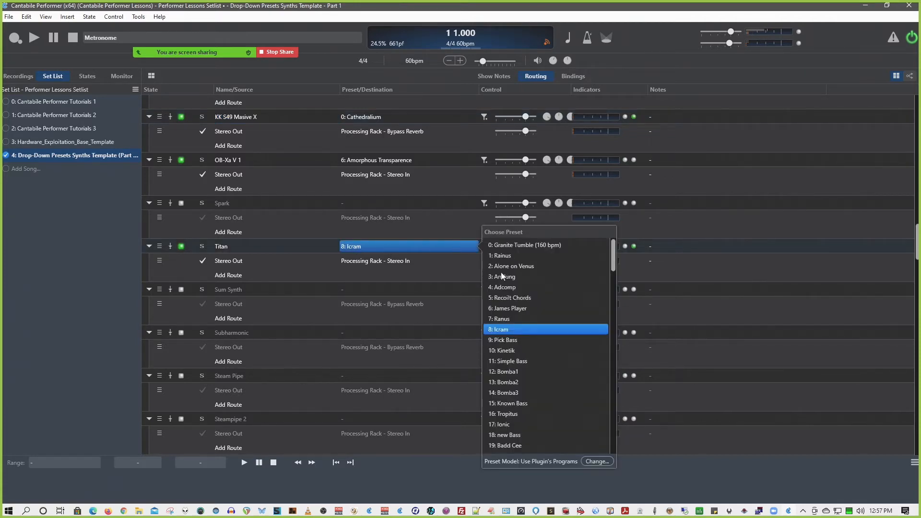
scroll(501, 272, "down", 15)
scroll(501, 275, "down", 15)
scroll(502, 275, "down", 2)
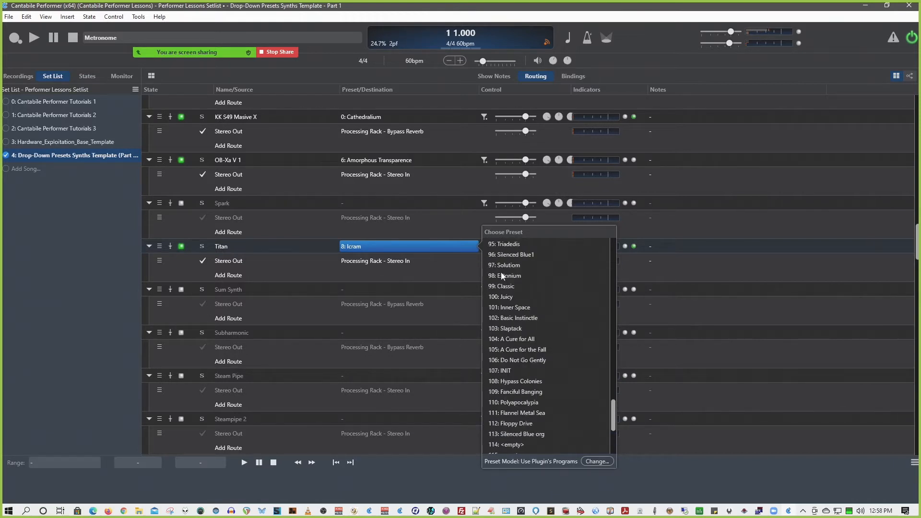
left_click(229, 246)
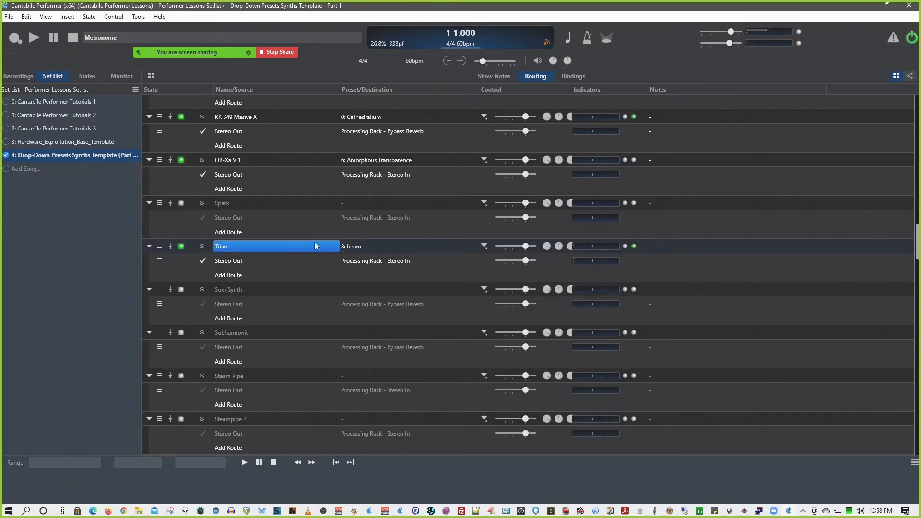
left_click(359, 247)
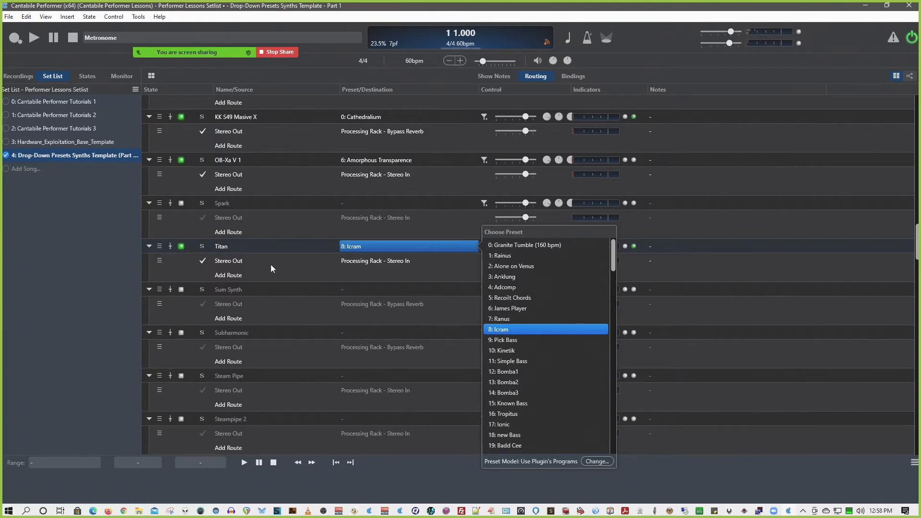
left_click(231, 247)
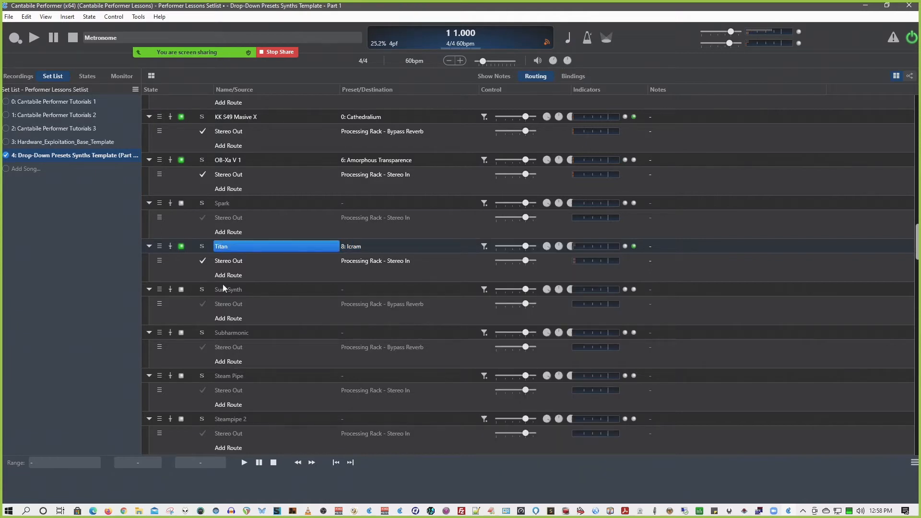
Load the Sum Synth plugin, look through its preset choices, and set it back to Unloaded.
left_click(181, 289)
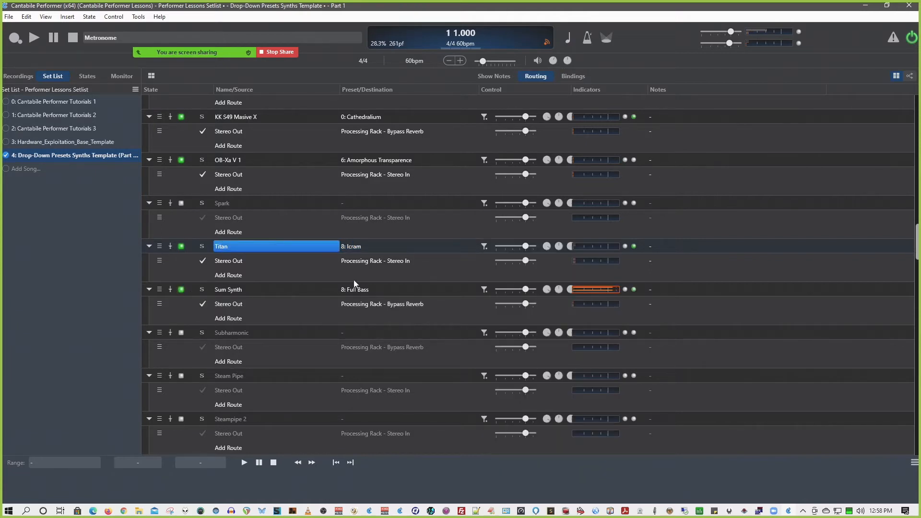
left_click(361, 289)
scroll(531, 317, "down", 10)
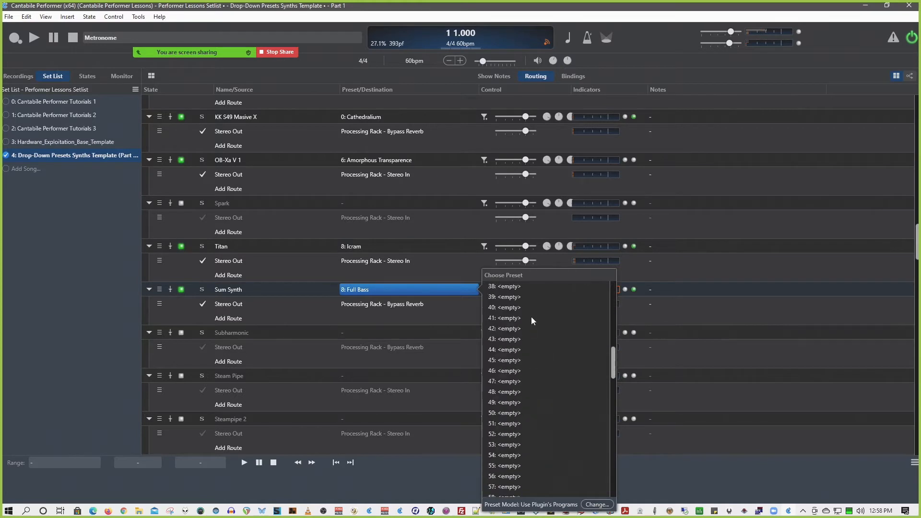
scroll(531, 321, "up", 15)
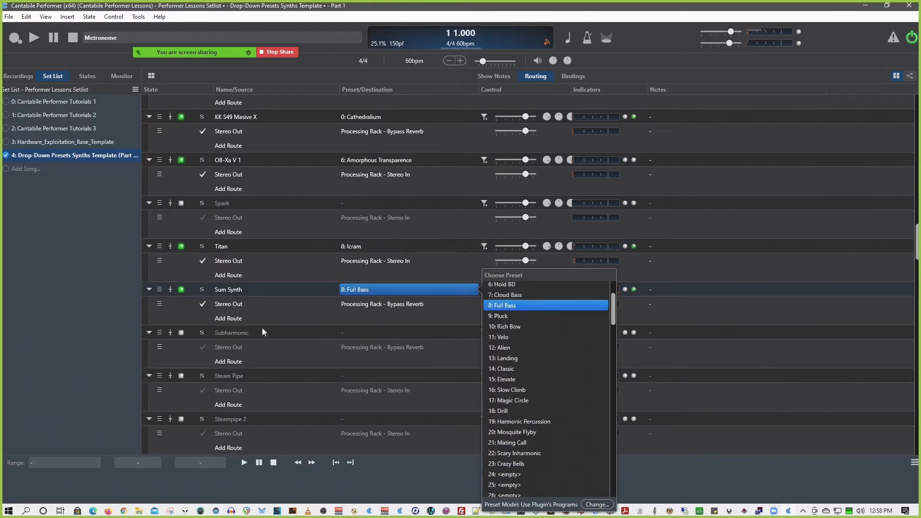
right_click(237, 293)
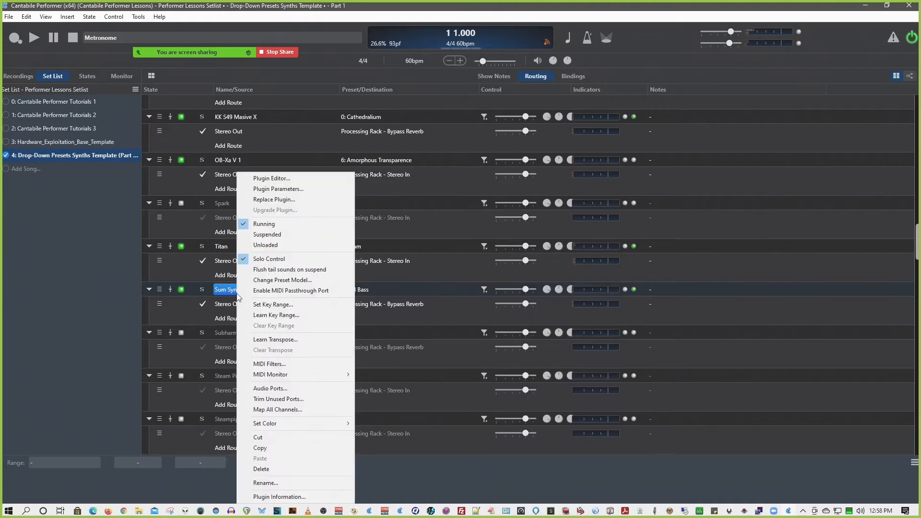
left_click(272, 242)
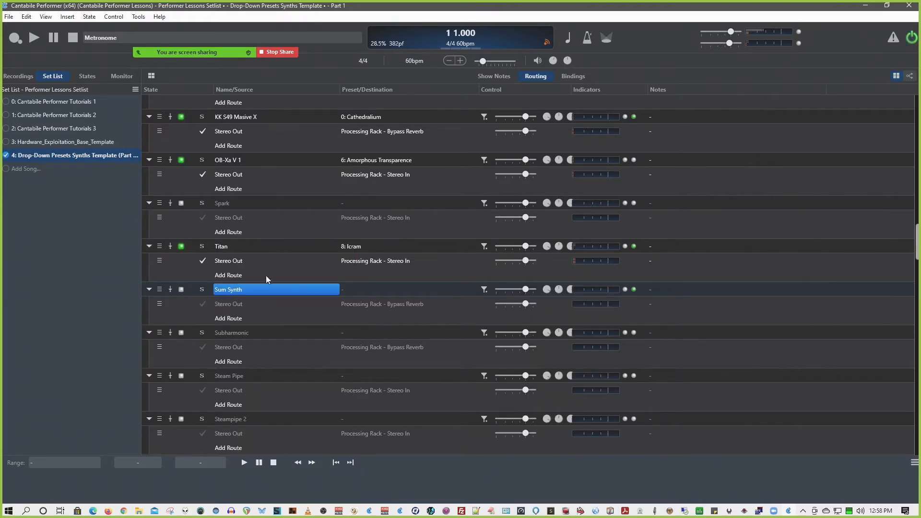
Load the Subharmonic plugin and look through its preset choices, keeping YMO selected.
left_click(181, 333)
left_click(364, 333)
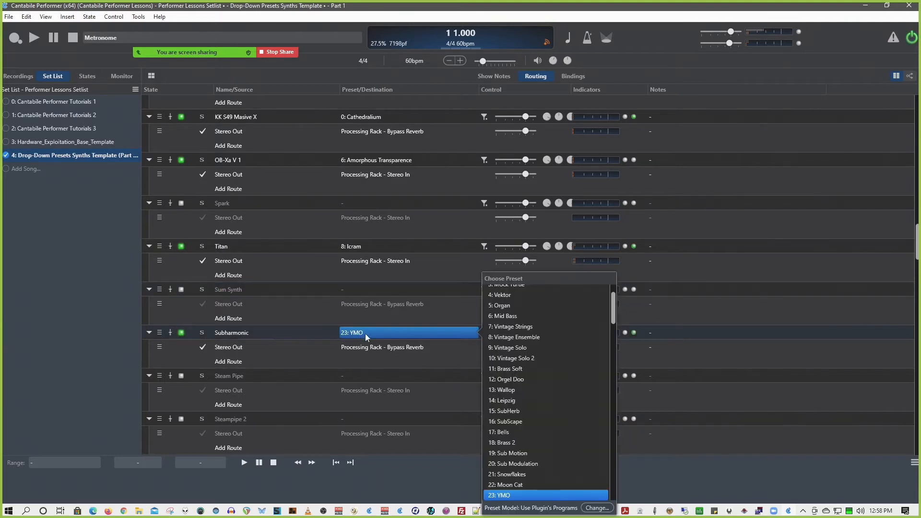
scroll(520, 346, "down", 4)
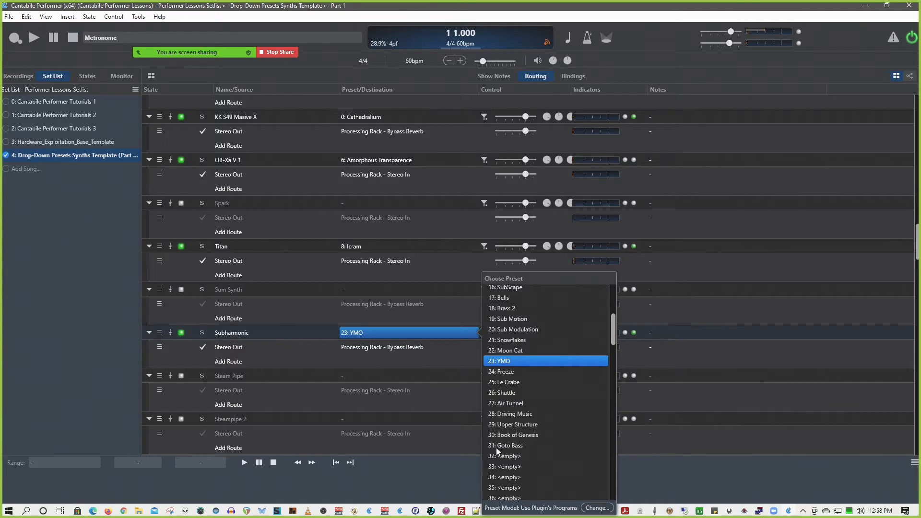
right_click(227, 332)
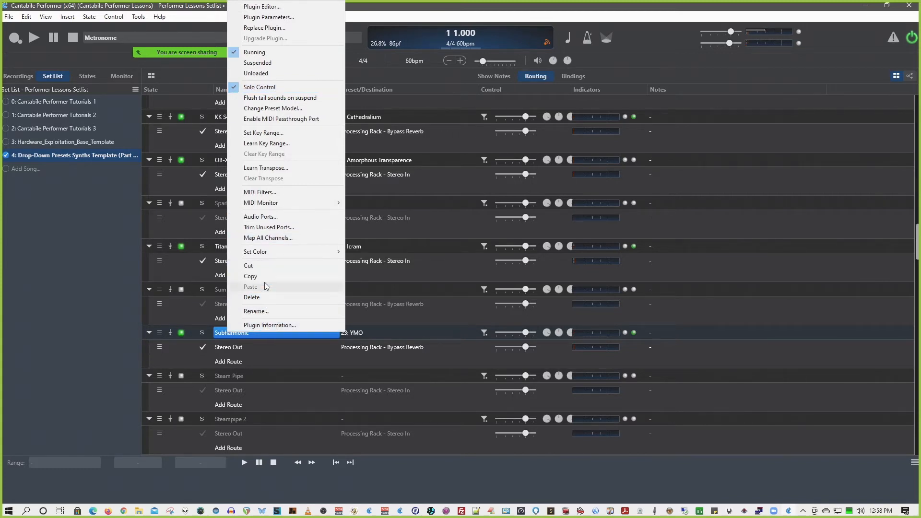
left_click(216, 333)
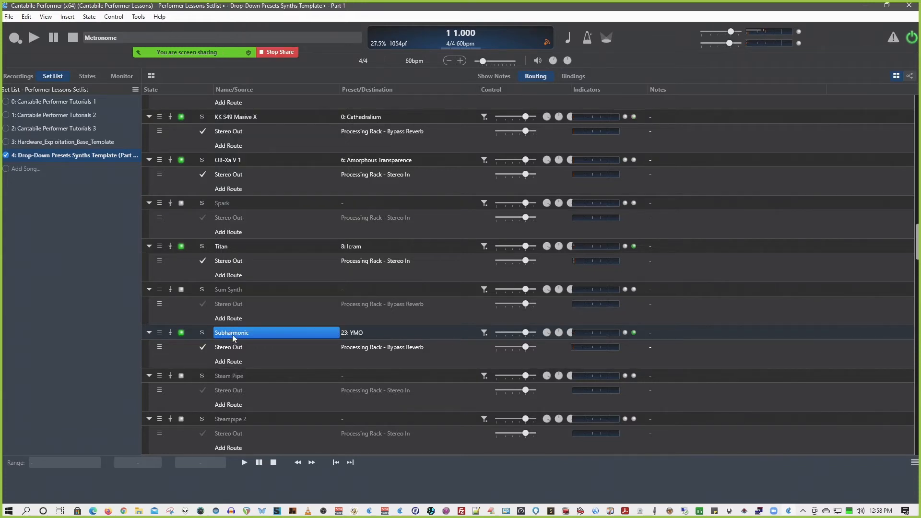
Open the Subharmonic plugin's Reaktor editor, move its window towards the middle of the screen, and switch on Reaktor's edit mode.
double_click(246, 331)
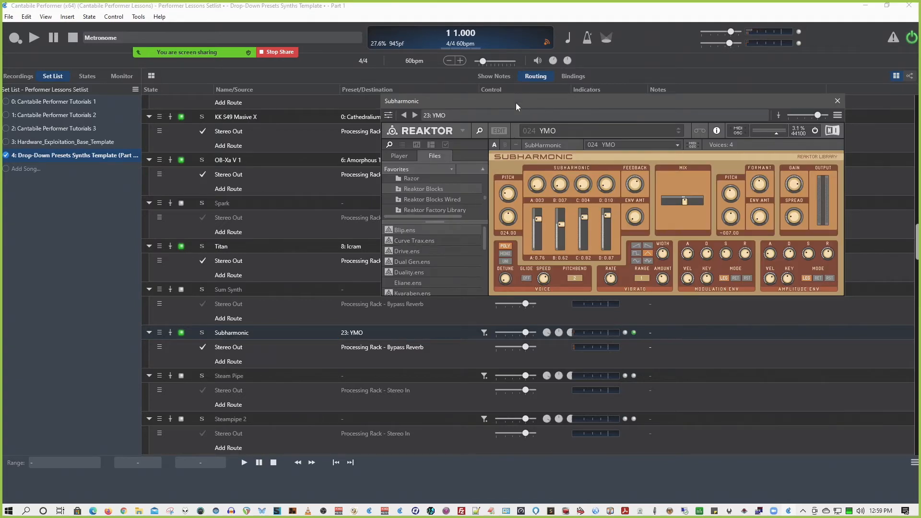
left_click_drag(533, 98, 434, 149)
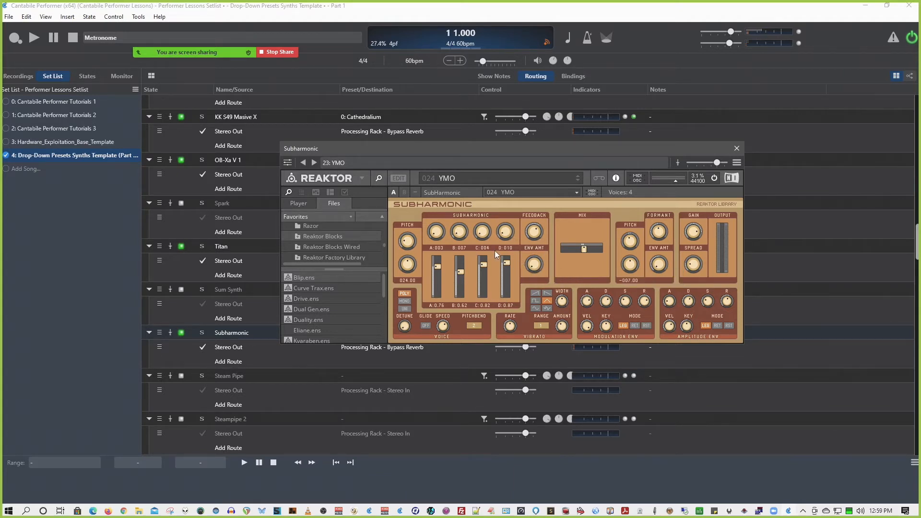
left_click(404, 177)
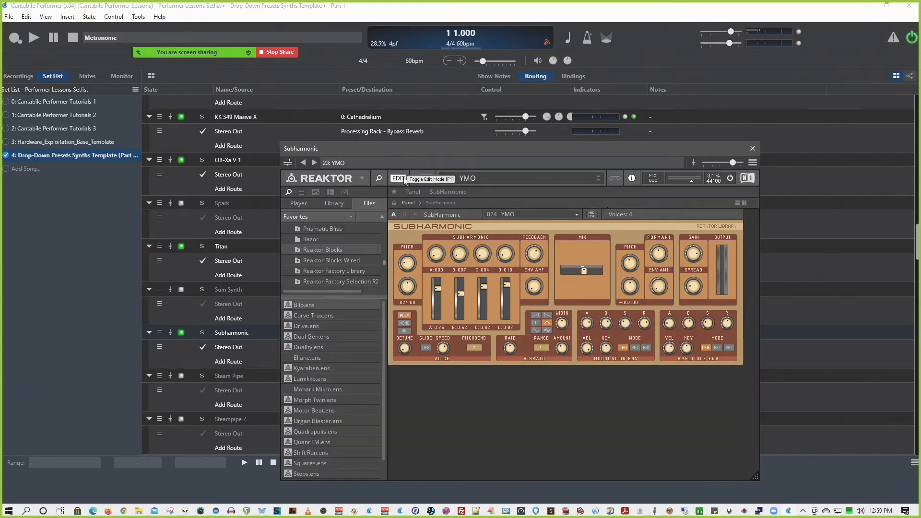
left_click(402, 178)
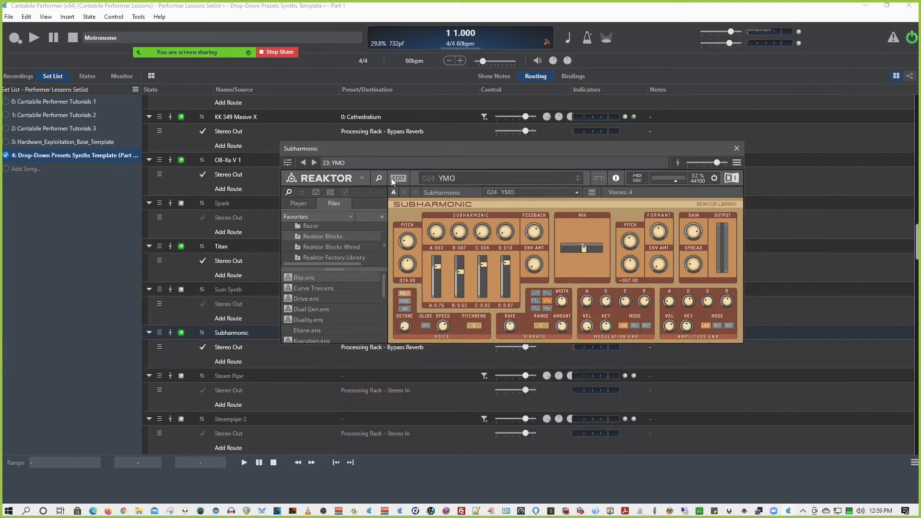
left_click(401, 179)
left_click(401, 179)
left_click(401, 179)
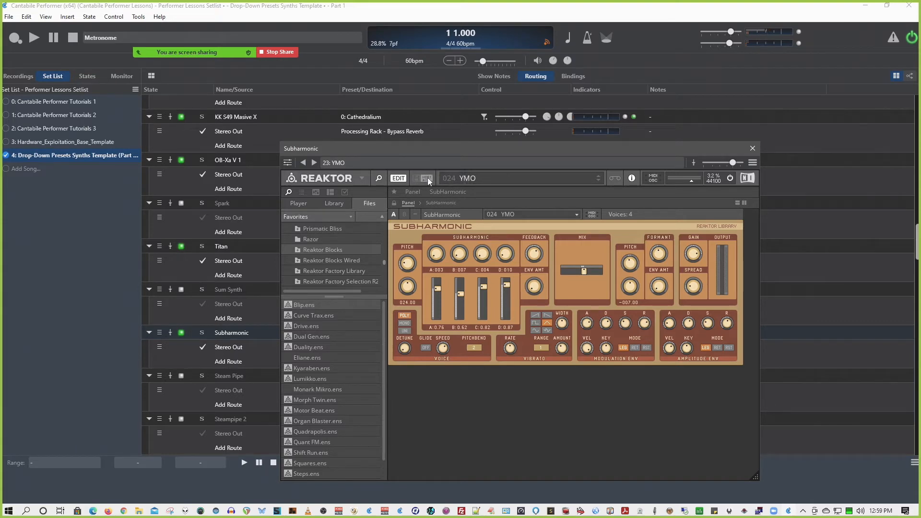
View the location for saving the SubHarmonic ensemble with the host, look through the Reaktor 6 Ensembles folder, and cancel without saving.
left_click(428, 178)
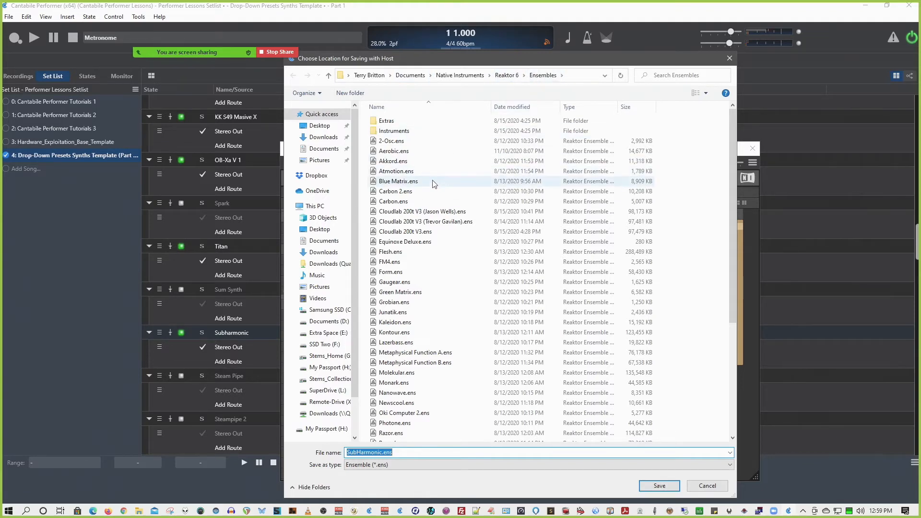
scroll(434, 184, "down", 6)
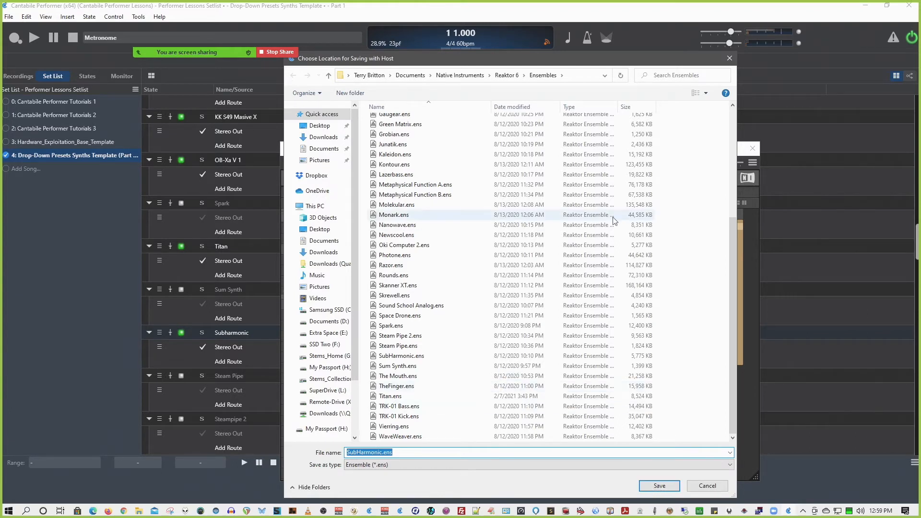
left_click(729, 60)
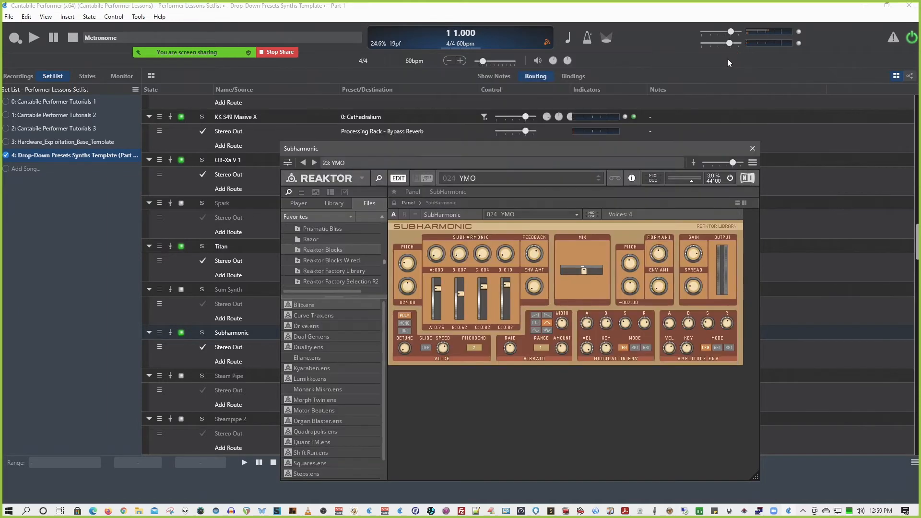
left_click_drag(493, 146, 473, 96)
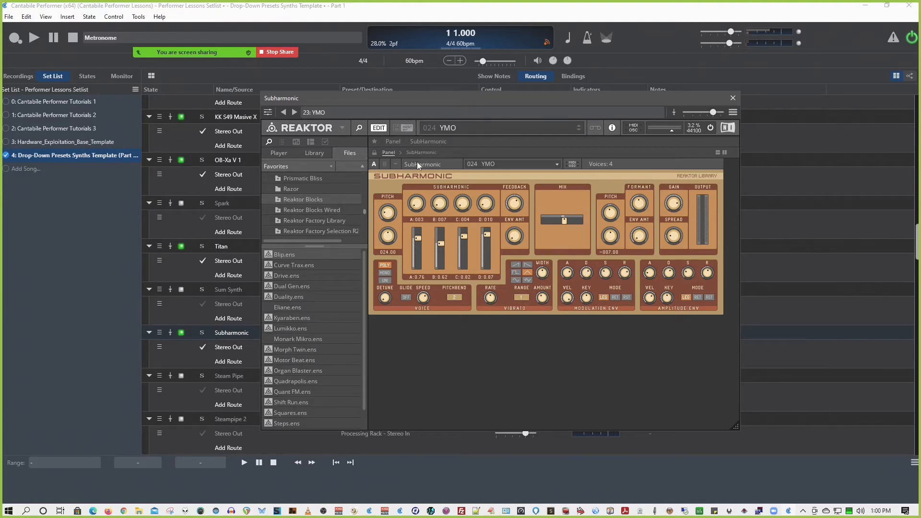
left_click(409, 125)
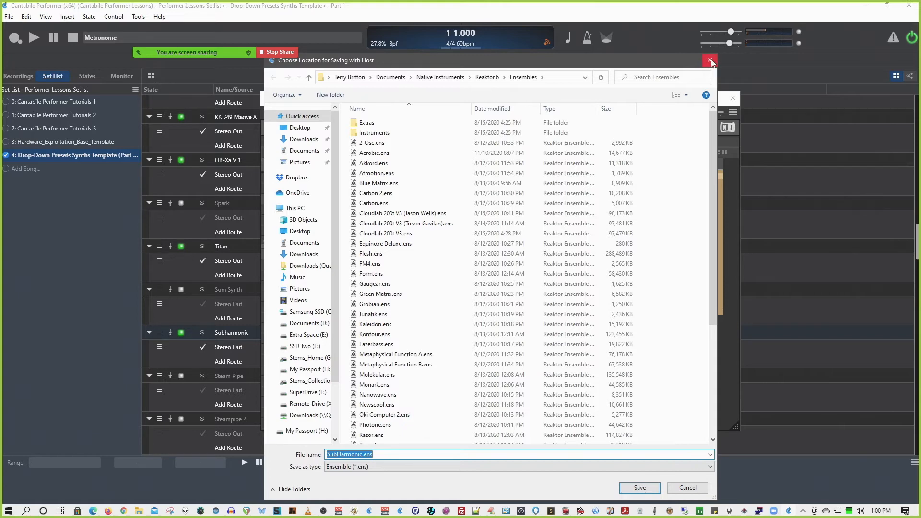
left_click(710, 60)
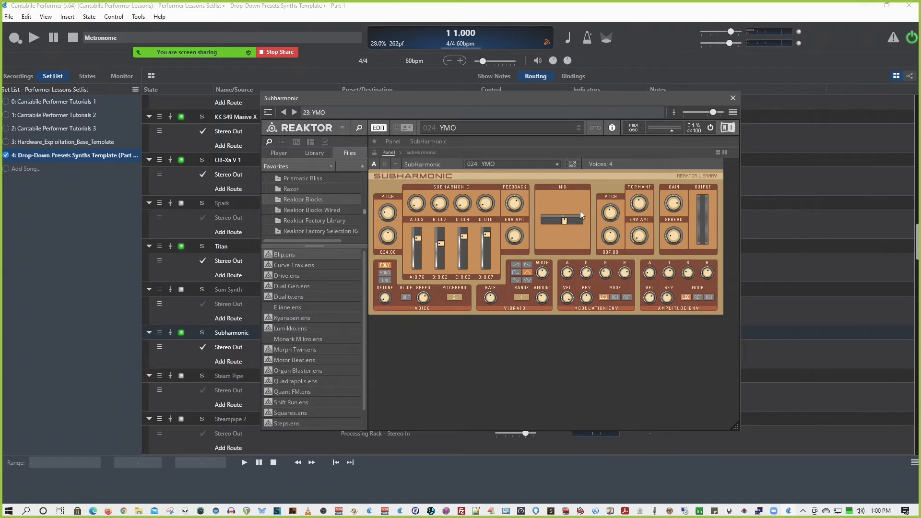
Close the Subharmonic editor and set the Subharmonic plugin to Unloaded.
left_click(733, 100)
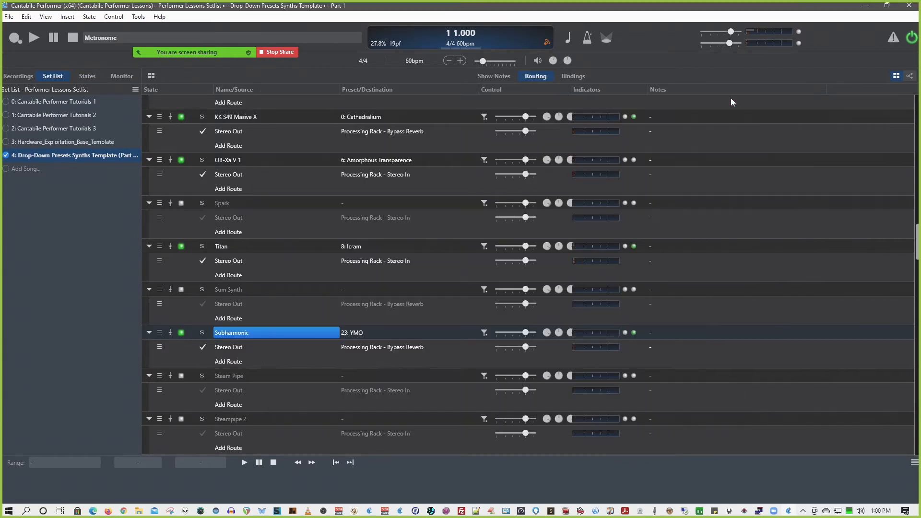
right_click(239, 333)
left_click(276, 73)
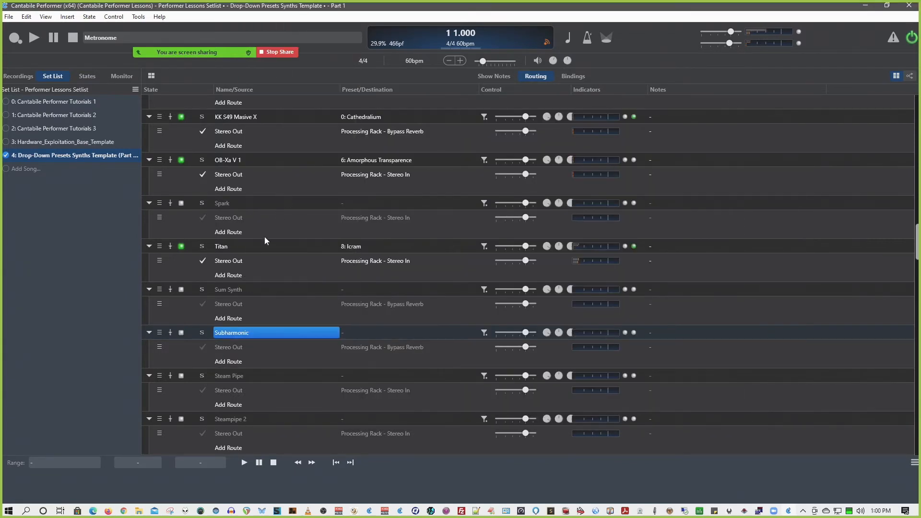
Open the Titan plugin's Reaktor editor and look through the Reaktor Blocks ensembles in its library.
scroll(264, 237, "down", 5)
scroll(264, 237, "down", 6)
scroll(263, 237, "up", 12)
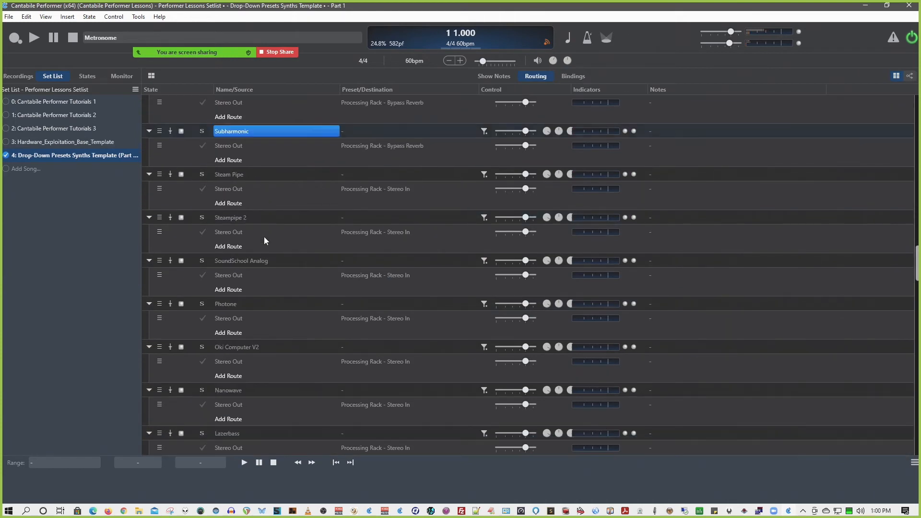
scroll(264, 237, "down", 7)
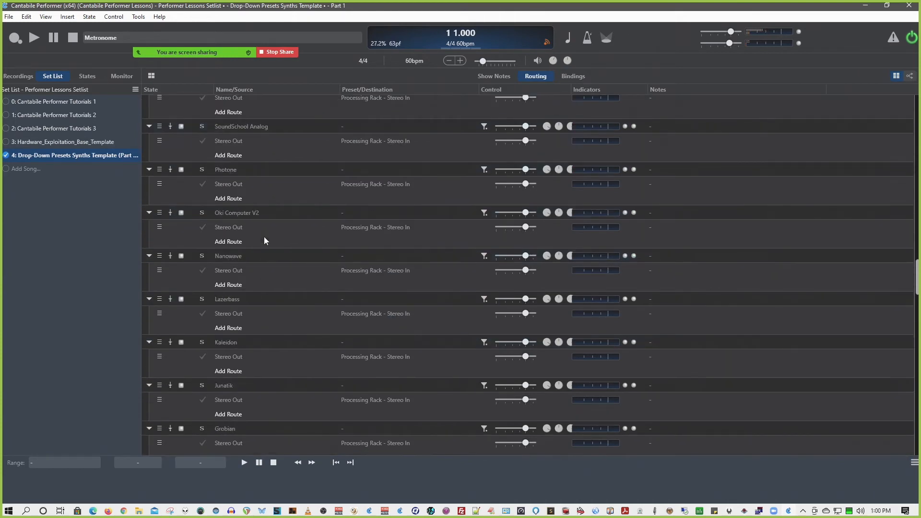
scroll(228, 234, "up", 7)
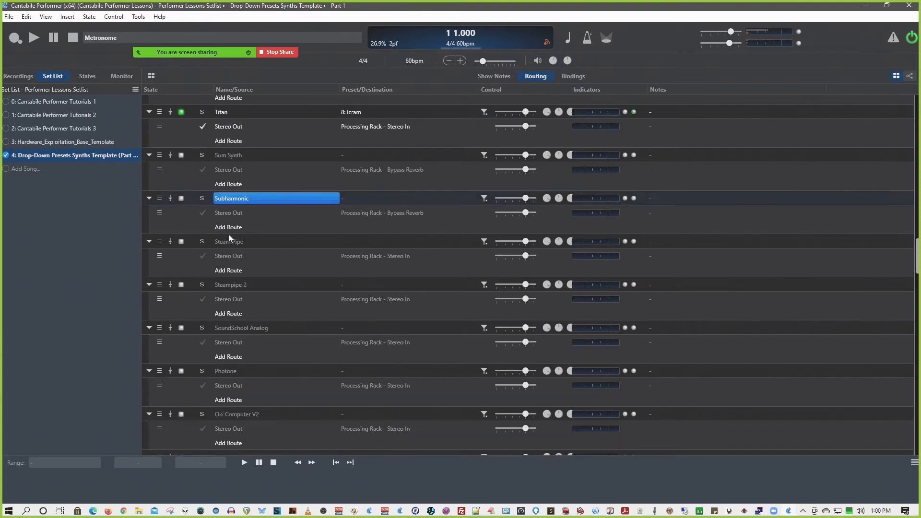
double_click(222, 179)
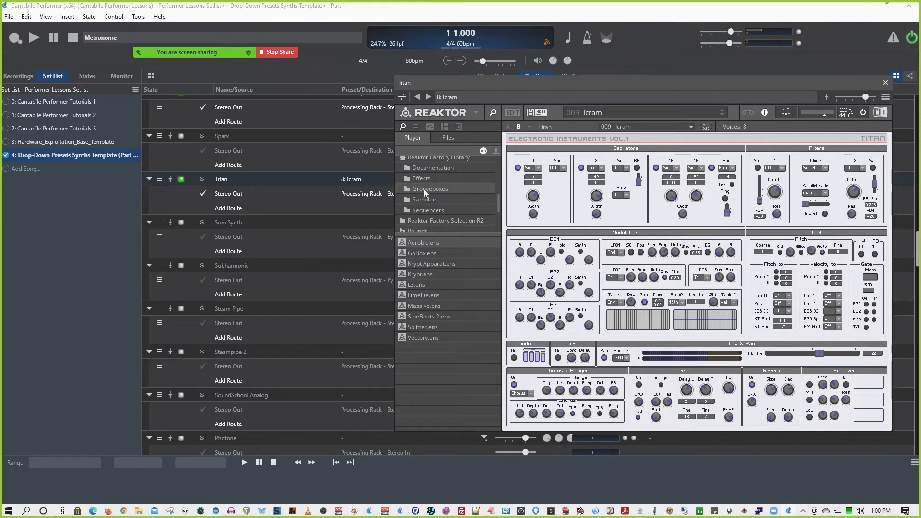
scroll(431, 174, "up", 2)
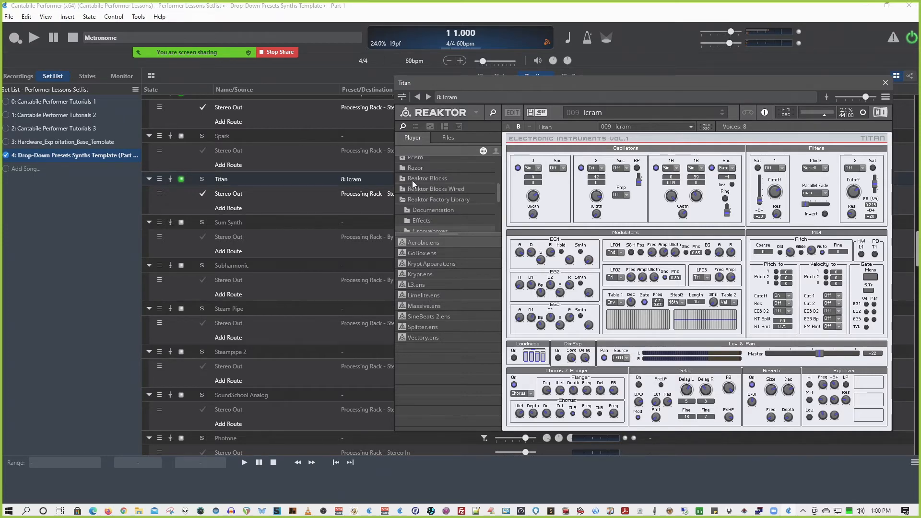
left_click(405, 180)
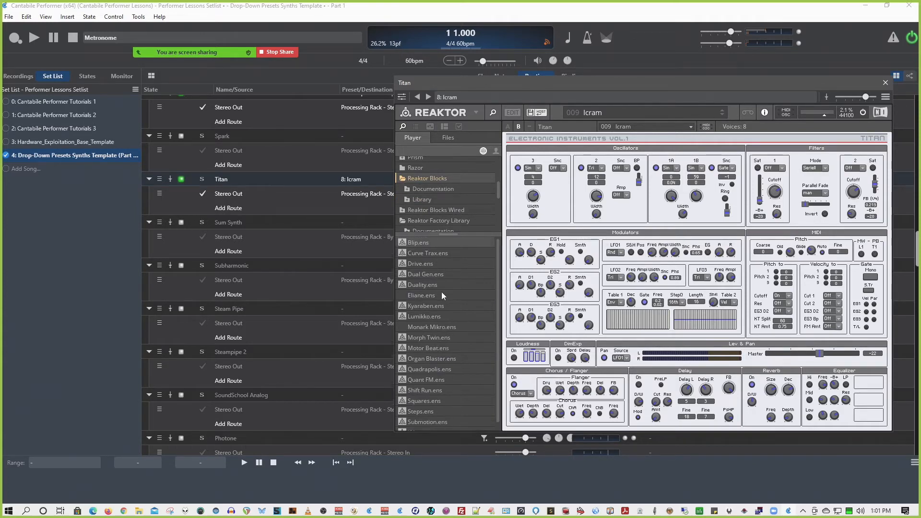
Browse the Reaktor Factory Library, including Grooveboxes, Samplers and Sequencers, and the Reaktor Factory Selection R2 folder.
left_click(413, 220)
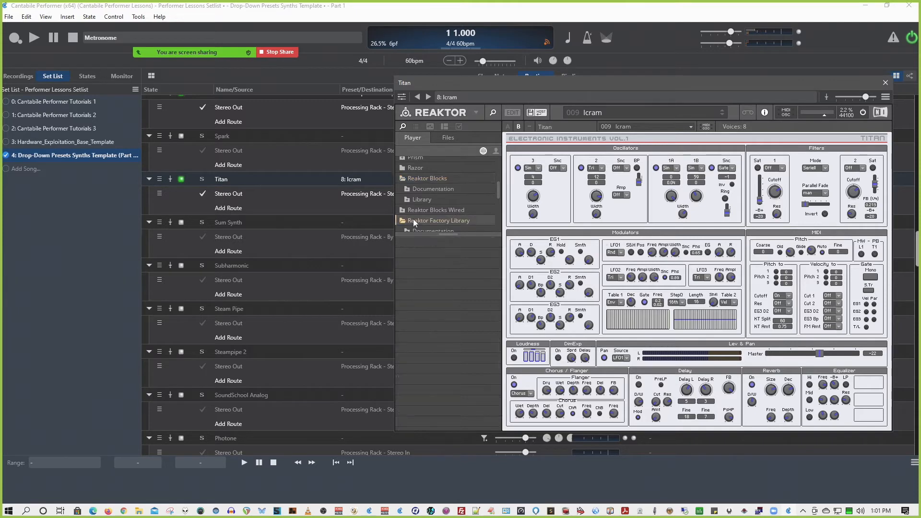
scroll(418, 219, "down", 1)
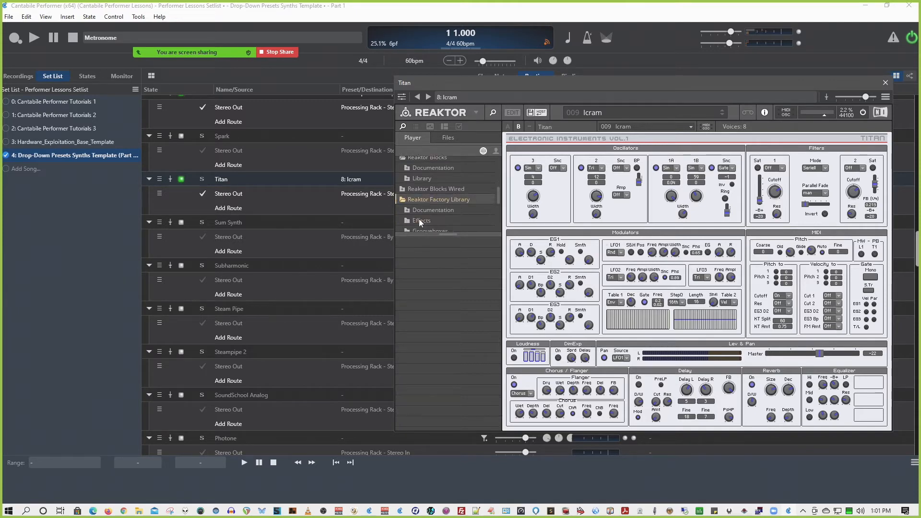
scroll(419, 222, "down", 1)
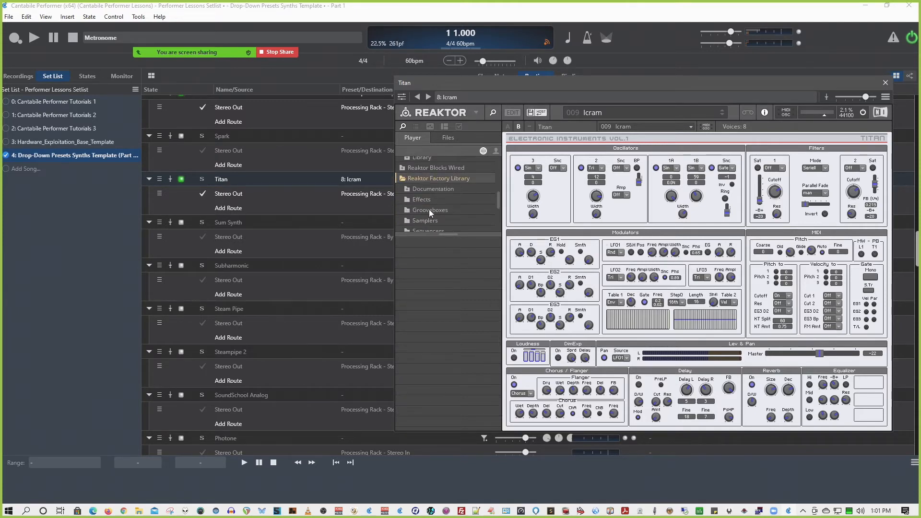
left_click(429, 209)
left_click(427, 221)
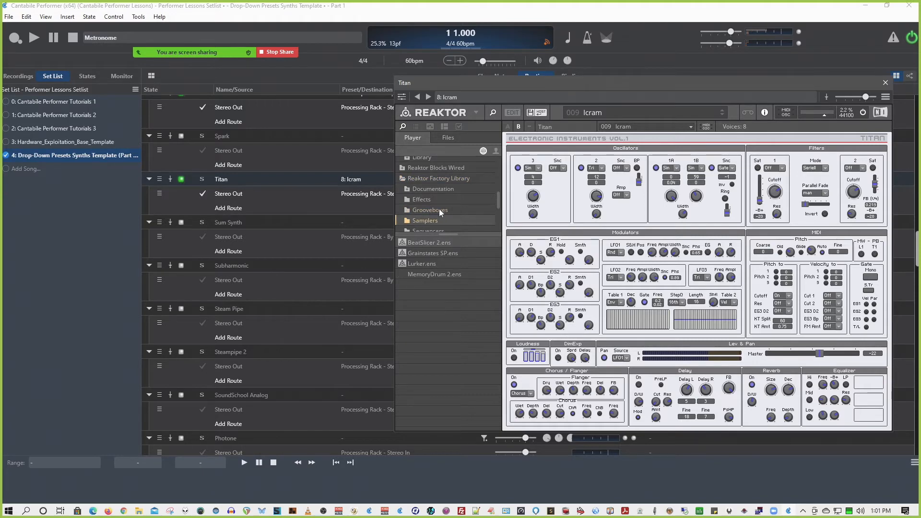
scroll(438, 208, "down", 2)
left_click(424, 189)
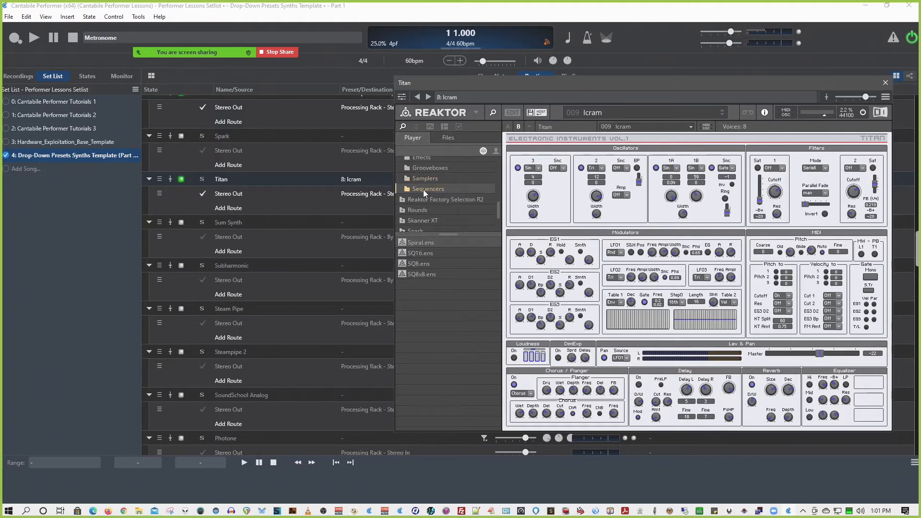
left_click(426, 200)
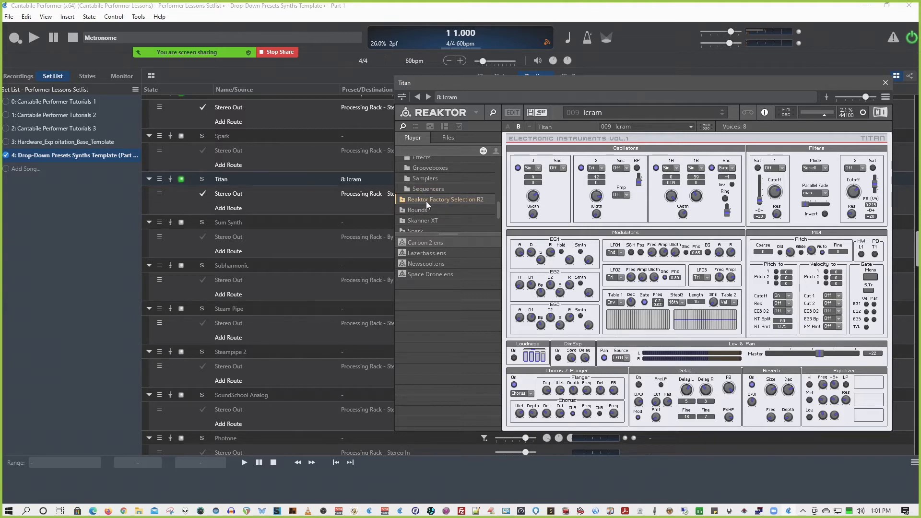
Browse the Rounds, Skanner XT, Spark, TRK-01 Bass, The Finger and The Mouth folders for their ensembles.
scroll(432, 198, "down", 1)
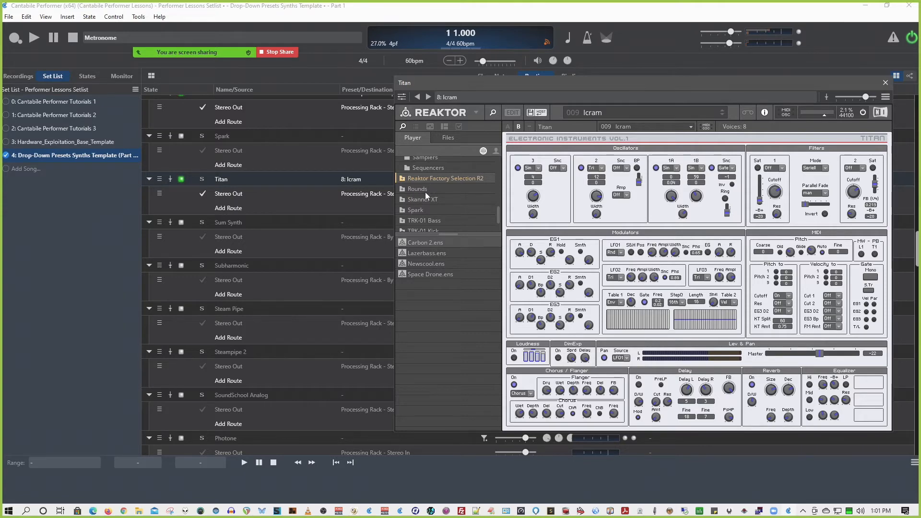
left_click(425, 190)
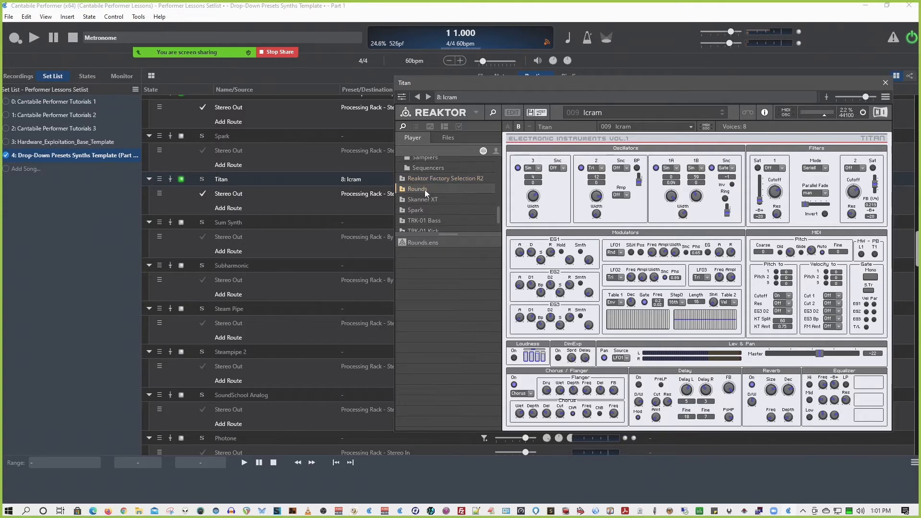
left_click(427, 197)
left_click(422, 211)
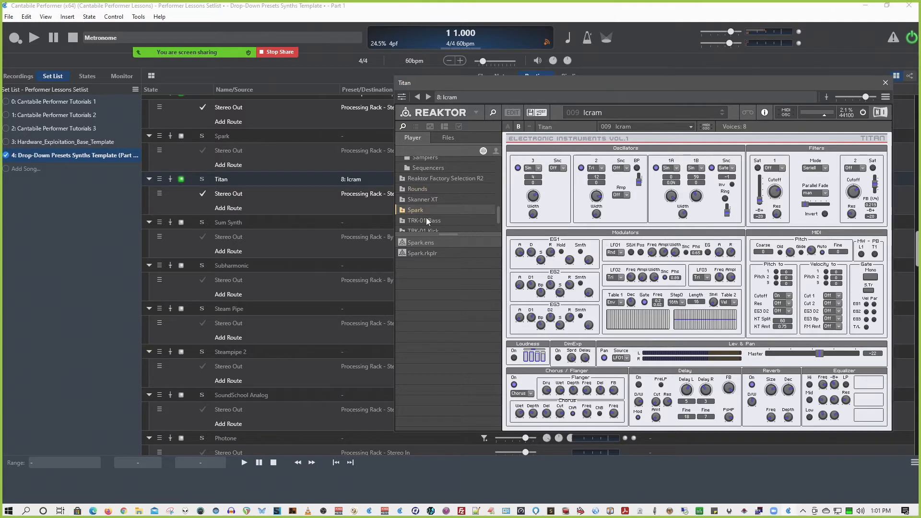
left_click(430, 221)
scroll(430, 220, "down", 1)
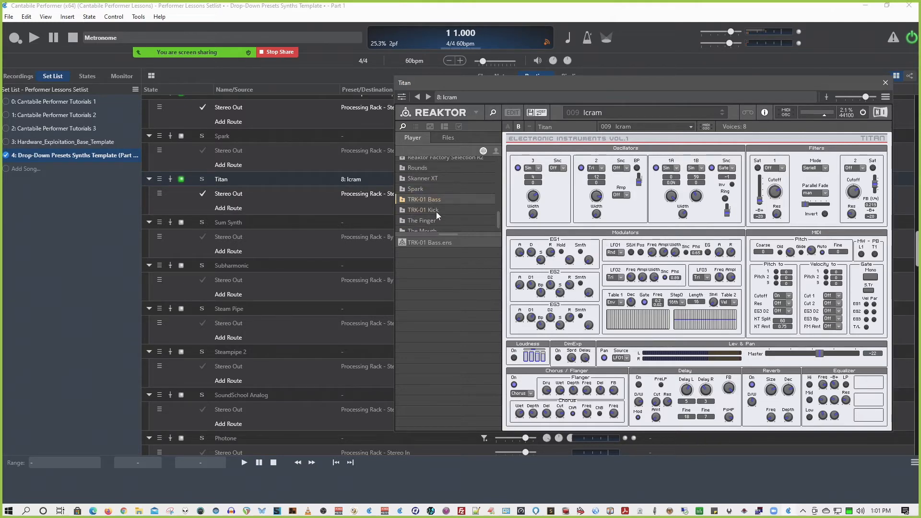
scroll(431, 216, "down", 1)
left_click(430, 215)
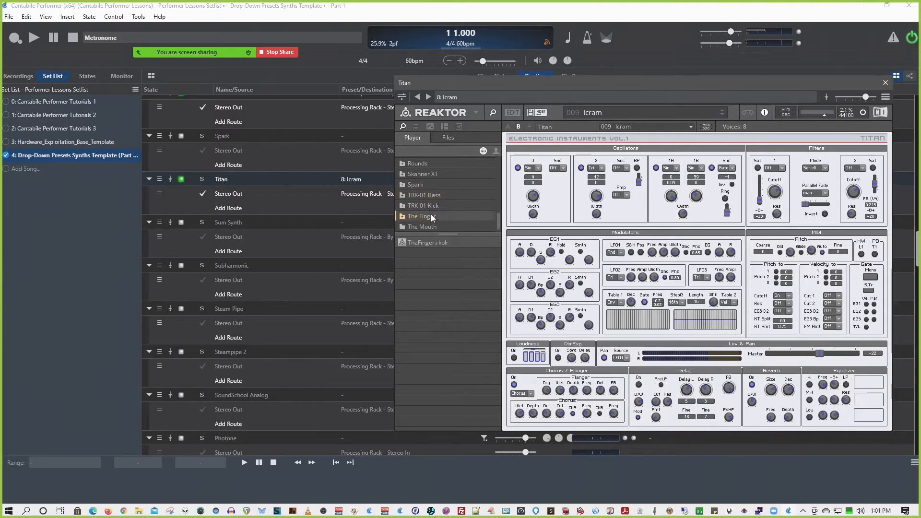
left_click(430, 223)
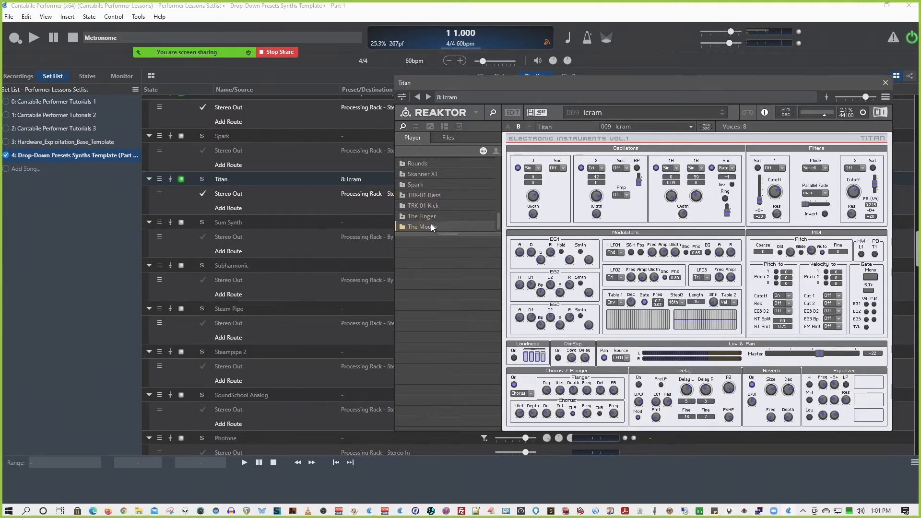
Look back through the Reaktor library folders, from Skanner XT up to Blocks Base.
scroll(440, 203, "up", 3)
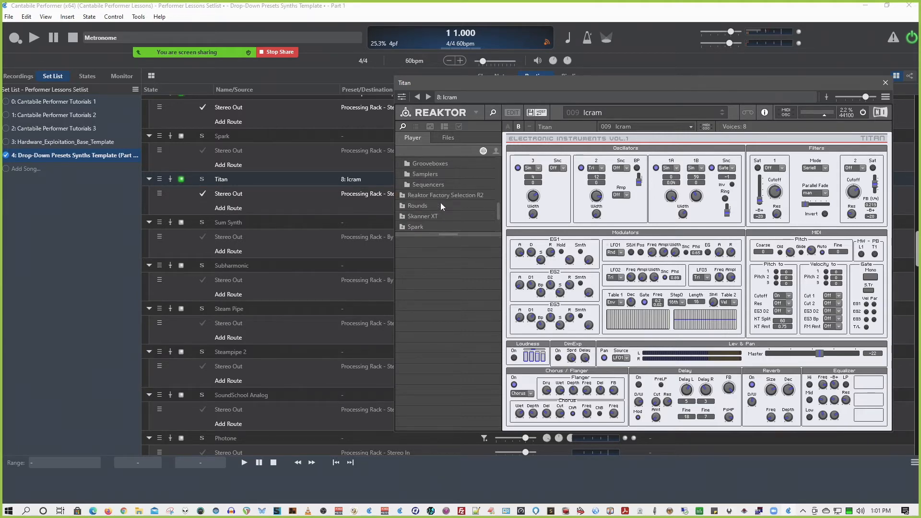
scroll(441, 203, "up", 2)
scroll(441, 204, "up", 2)
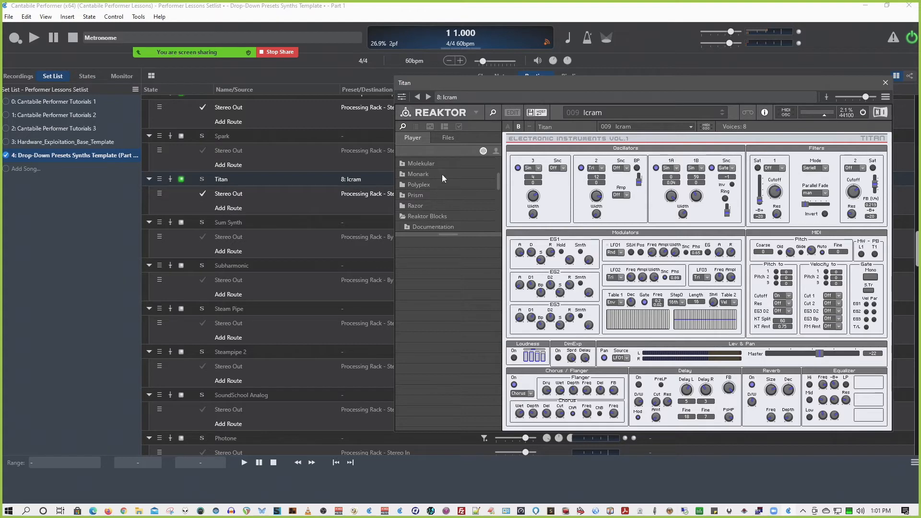
scroll(450, 182, "up", 2)
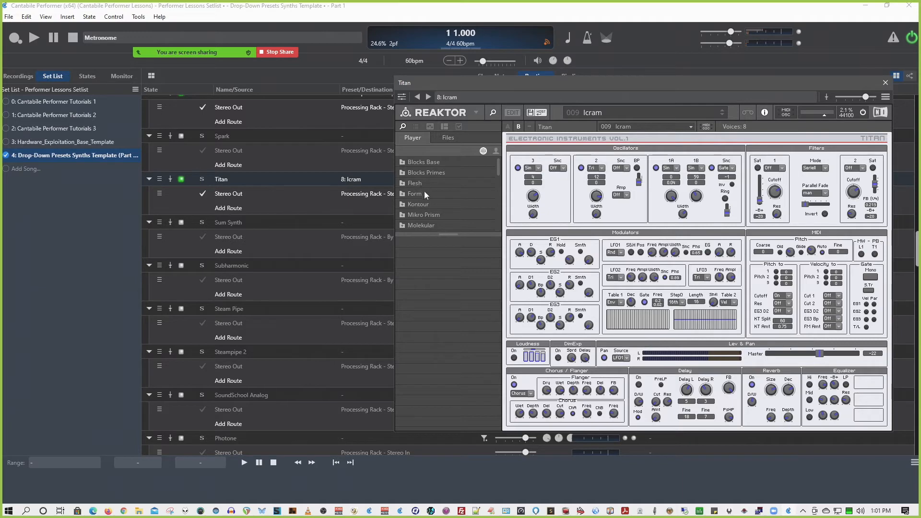
scroll(439, 197, "down", 1)
scroll(436, 201, "down", 1)
scroll(450, 190, "up", 2)
Close the Titan editor and view the Titan plugin's preset choices, keeping Icram selected.
left_click(886, 83)
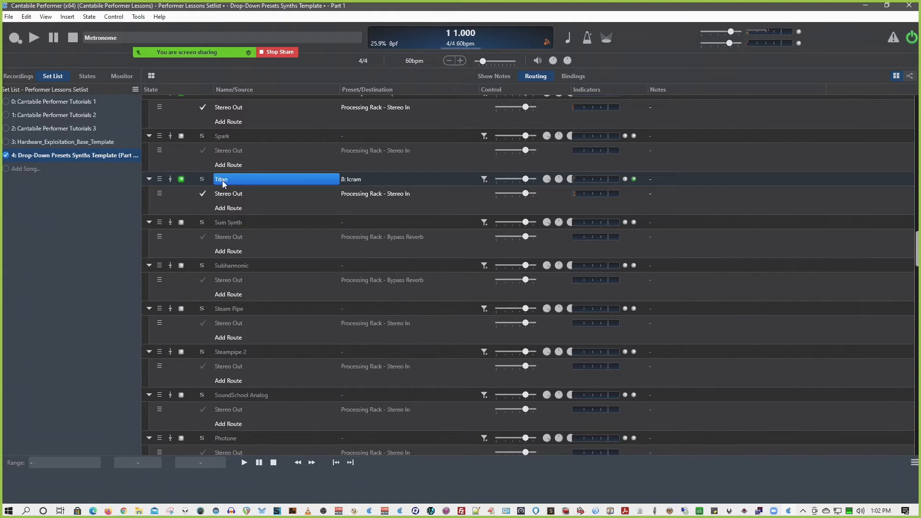
left_click(344, 177)
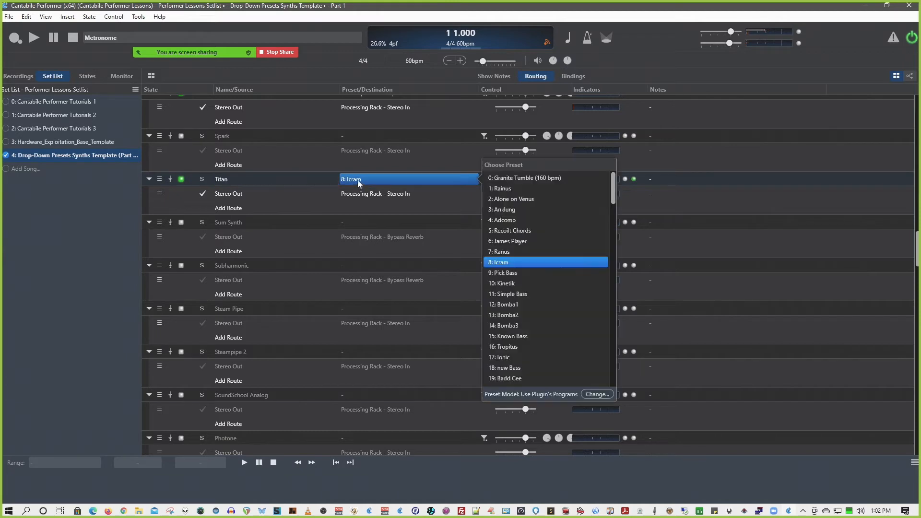
left_click(227, 182)
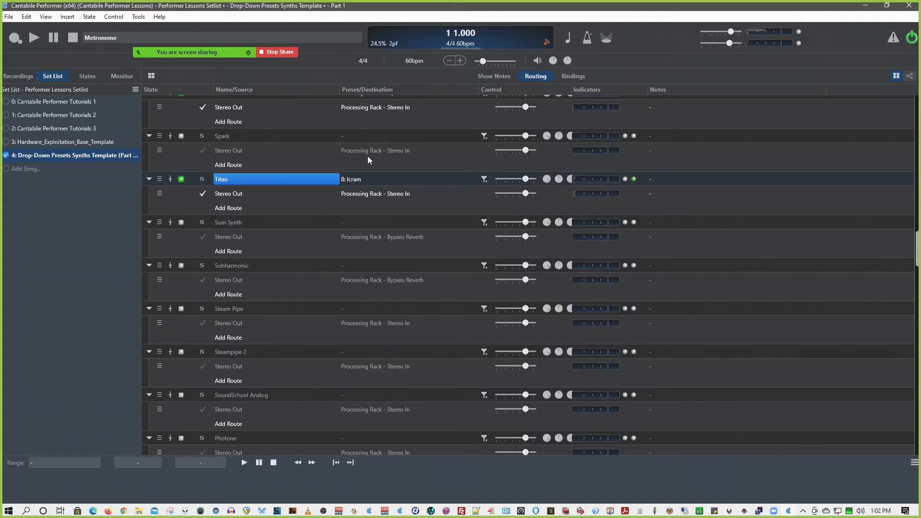
Find the OB-Xa V 1 plugin in the routing list and open its editor.
scroll(252, 273, "down", 10)
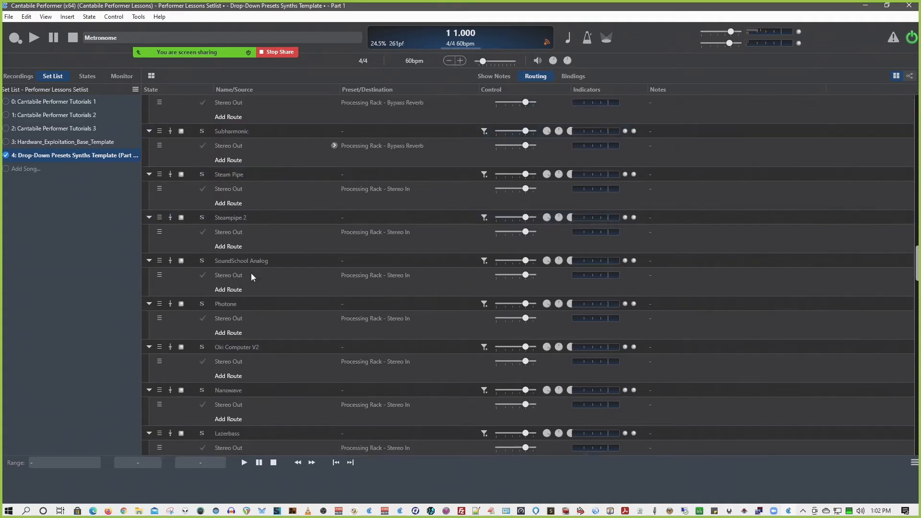
scroll(251, 275, "down", 15)
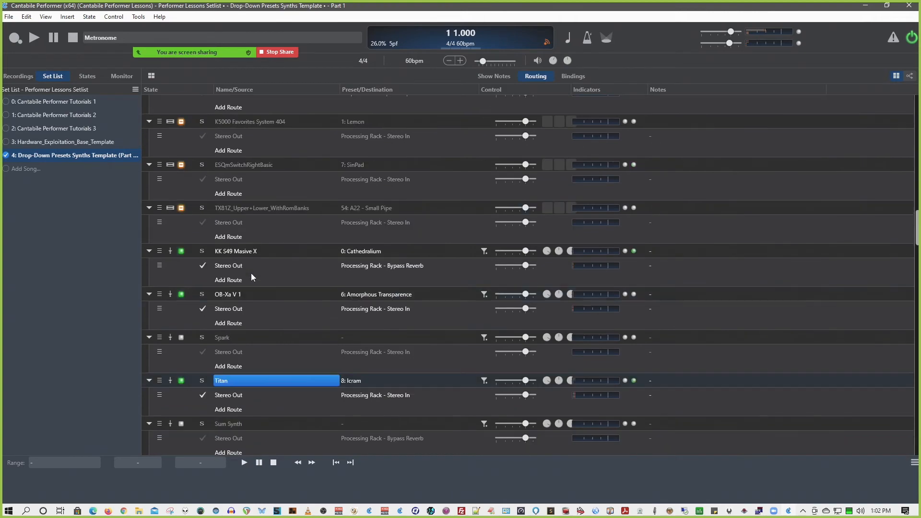
scroll(251, 277, "down", 15)
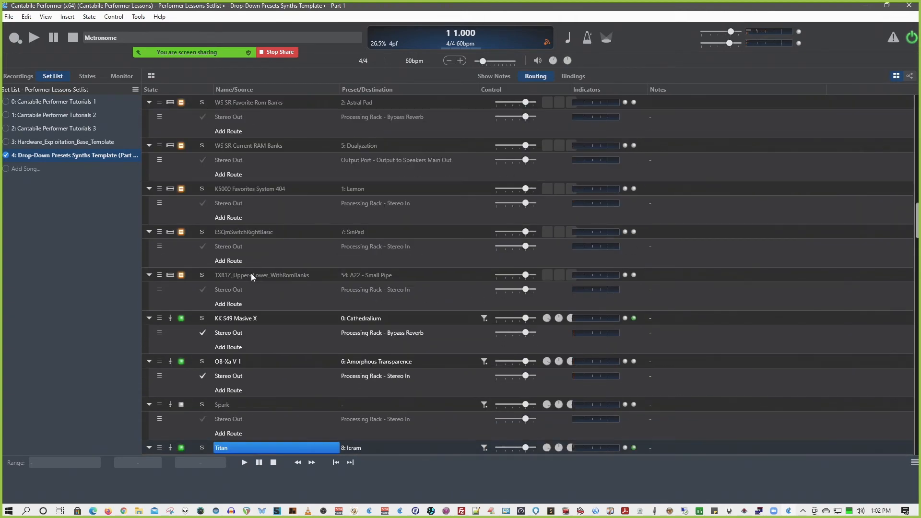
scroll(251, 273, "down", 4)
left_click(234, 230)
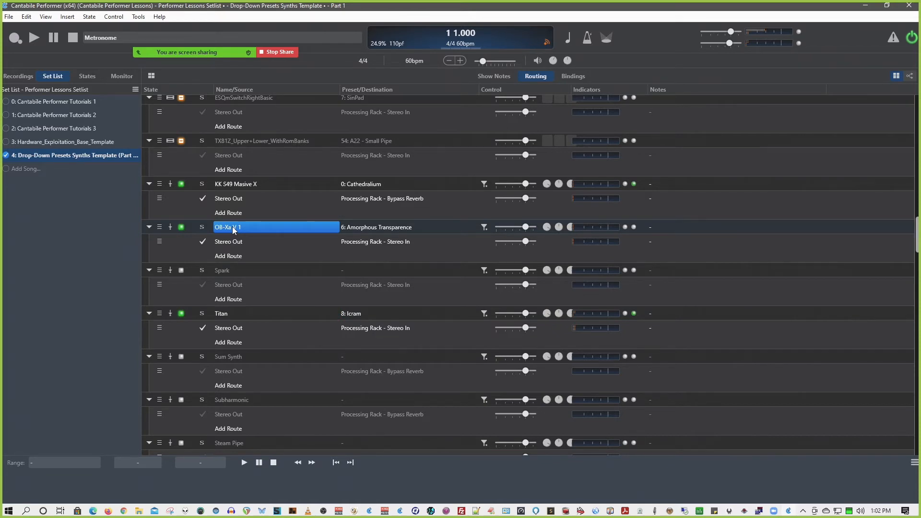
double_click(233, 228)
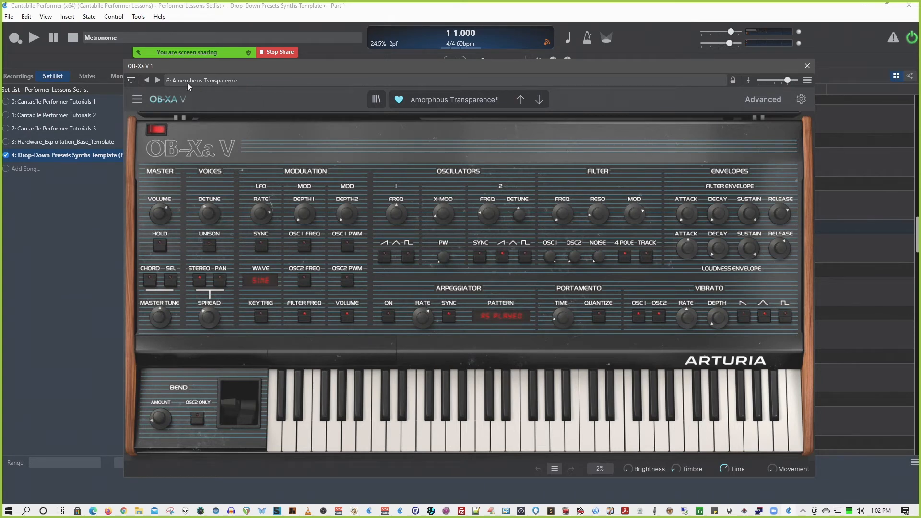
View the OB-Xa V 1 preset list and its preset model options, and cancel without changing the model.
left_click(231, 81)
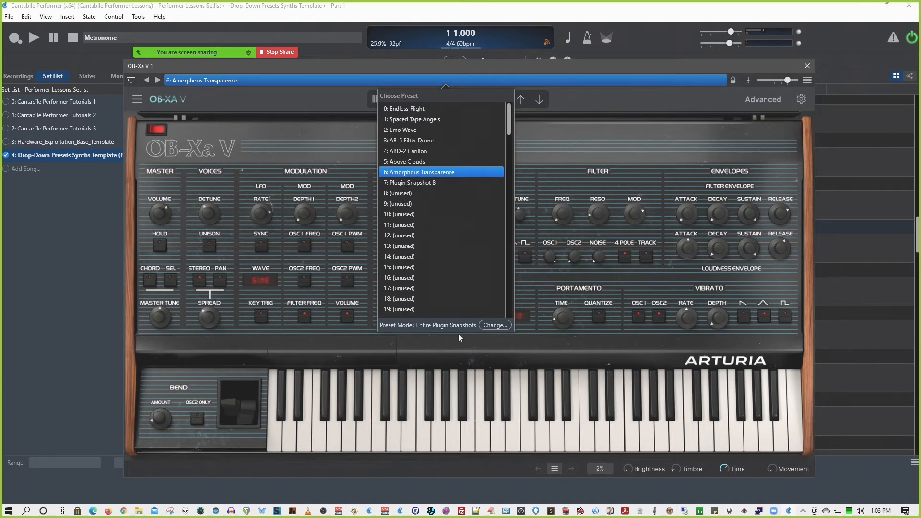
left_click(495, 325)
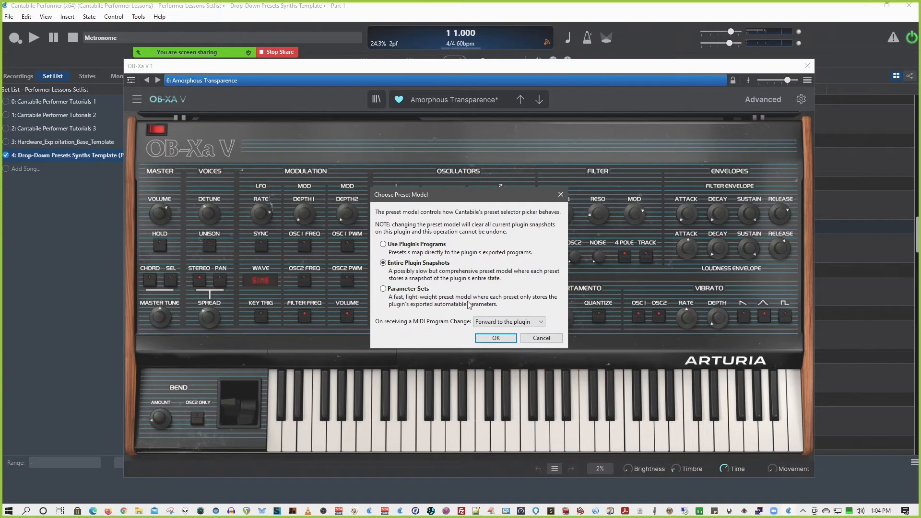
left_click(538, 340)
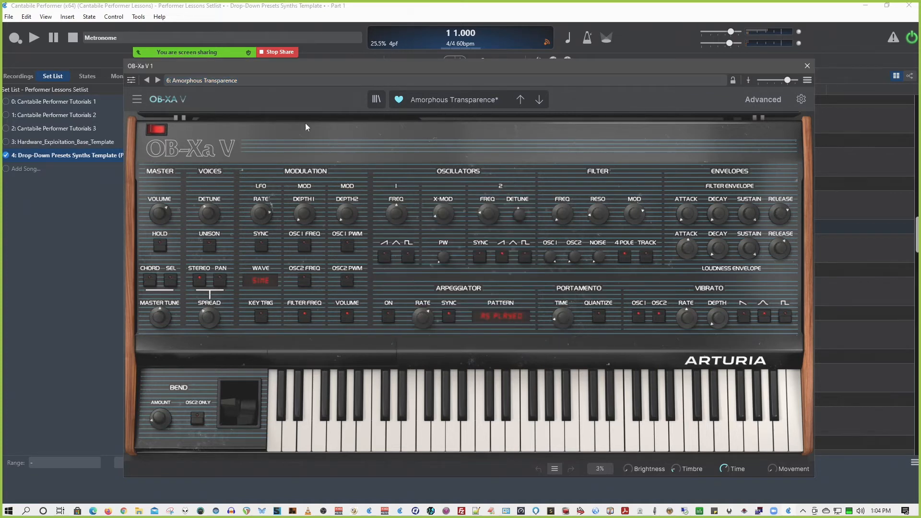
Switch OB-Xa V 1 to Plugin Snapshot 8 and load the Little Organ sound from the Organ category.
left_click(159, 79)
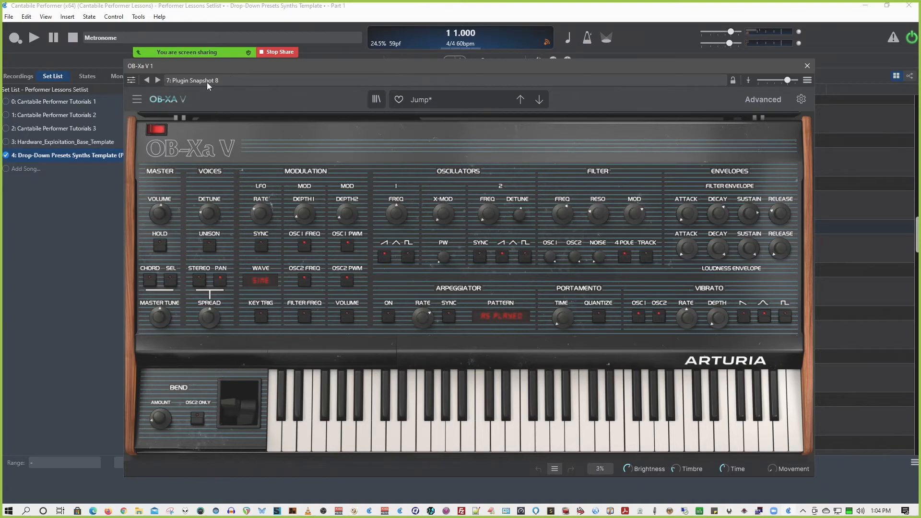
left_click(454, 100)
mouse_move(476, 170)
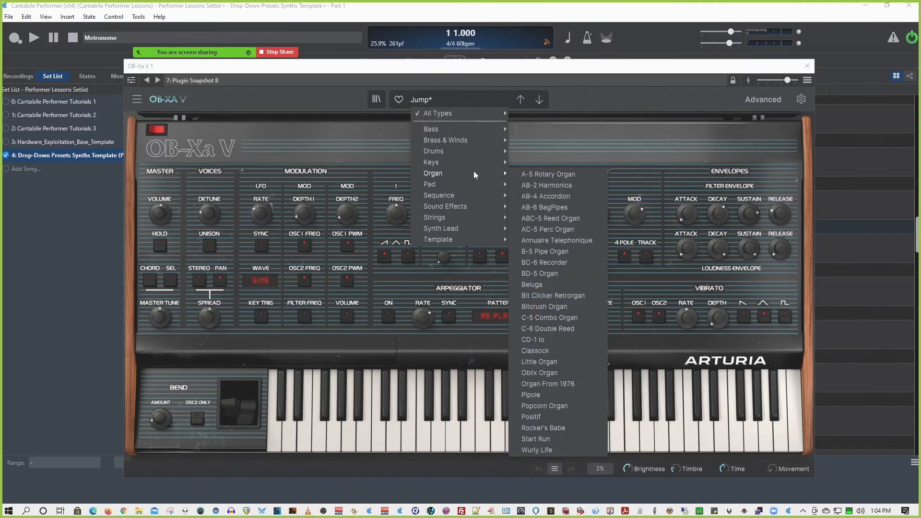
left_click(545, 361)
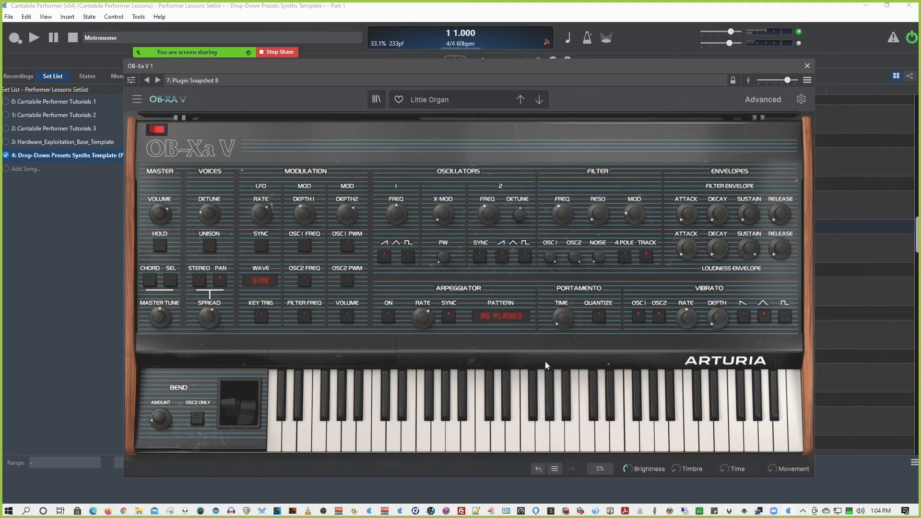
Audition the Little Organ sound with a few notes and rename the current plugin snapshot as Little Organ.
left_click(502, 444)
left_click(567, 432)
left_click(564, 438)
left_click(808, 81)
left_click(821, 128)
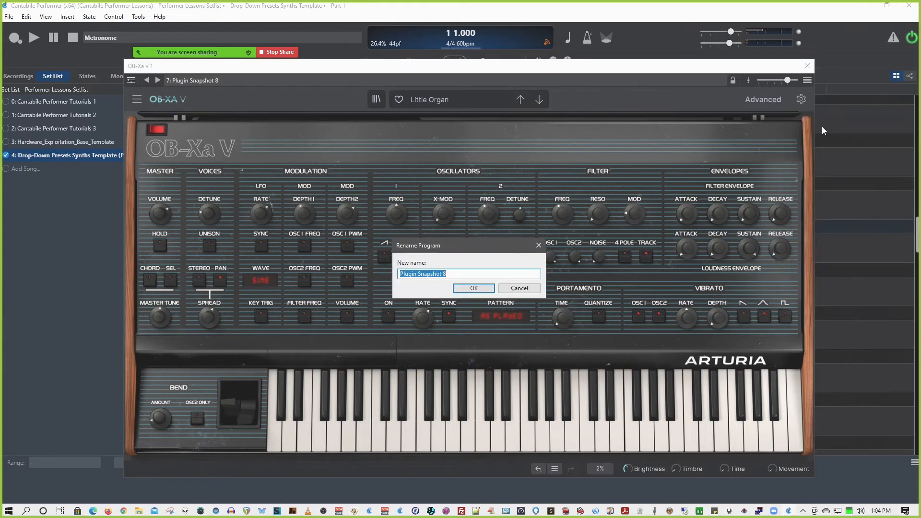
type("L")
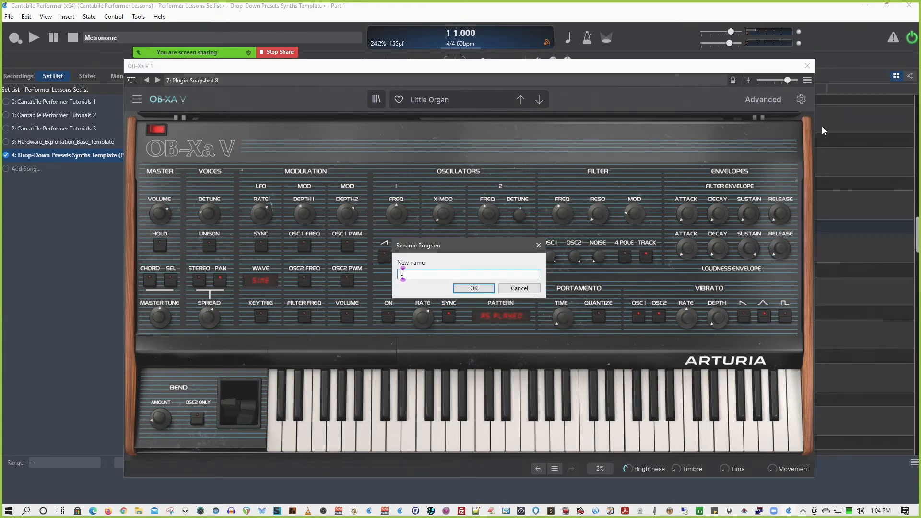
type("ittle Organ")
key("Return")
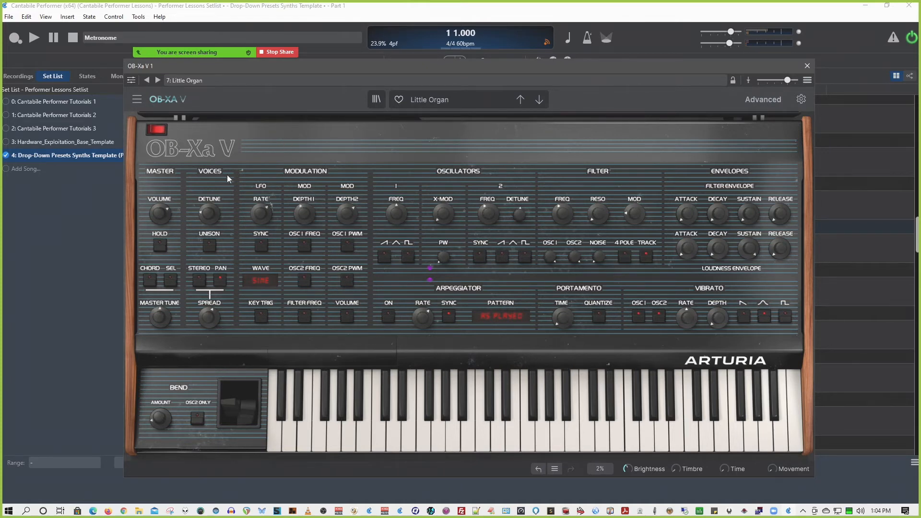
Switch OB-Xa V 1 to Plugin Snapshot 9, load New Age Portrait from the Pad category and audition it.
left_click(157, 80)
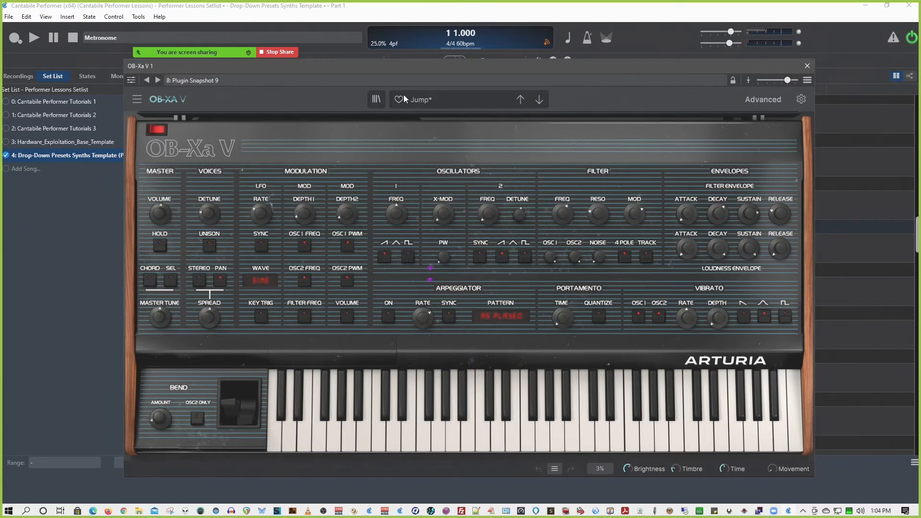
left_click(437, 96)
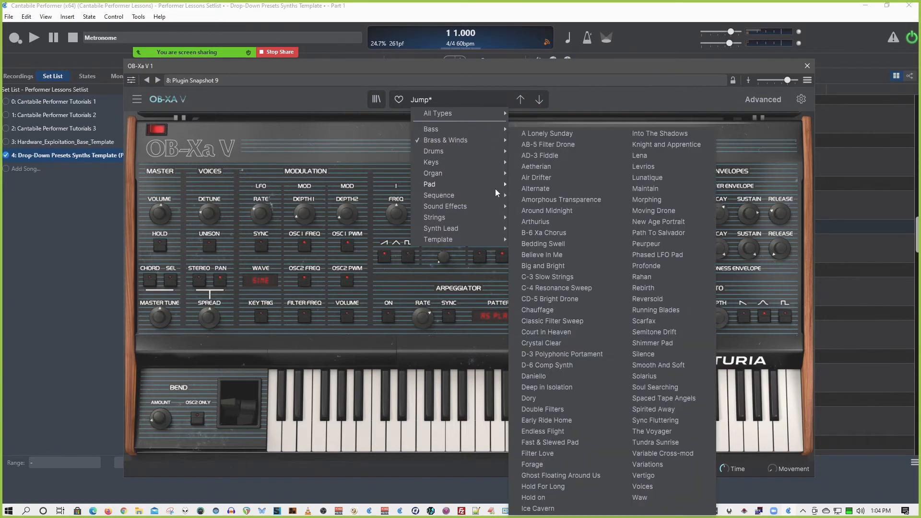
mouse_move(496, 186)
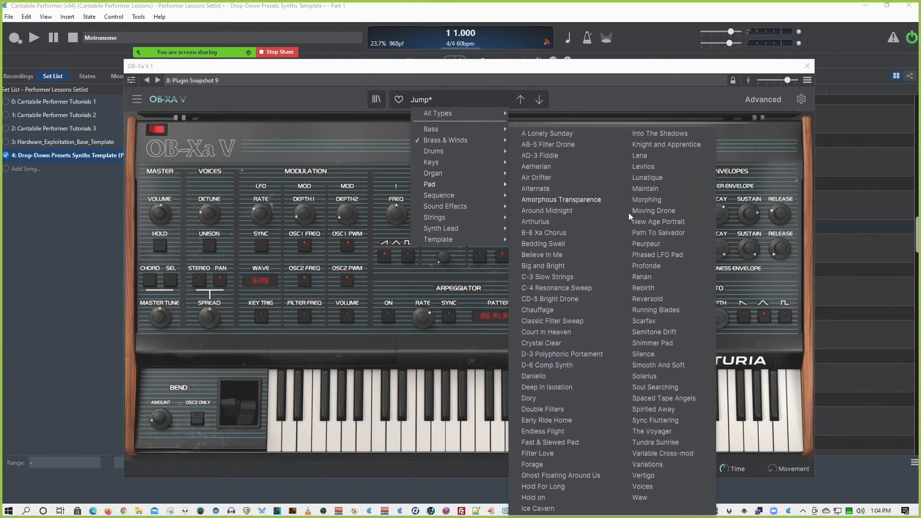
left_click(670, 221)
left_click(529, 414)
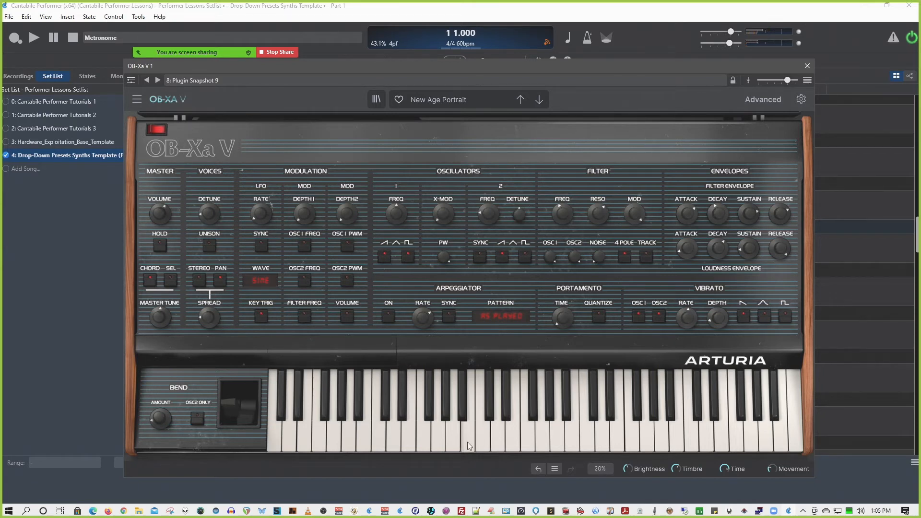
Rename Plugin Snapshot 9 as New Age Portrait and close the OB-Xa V 1 editor.
left_click(807, 80)
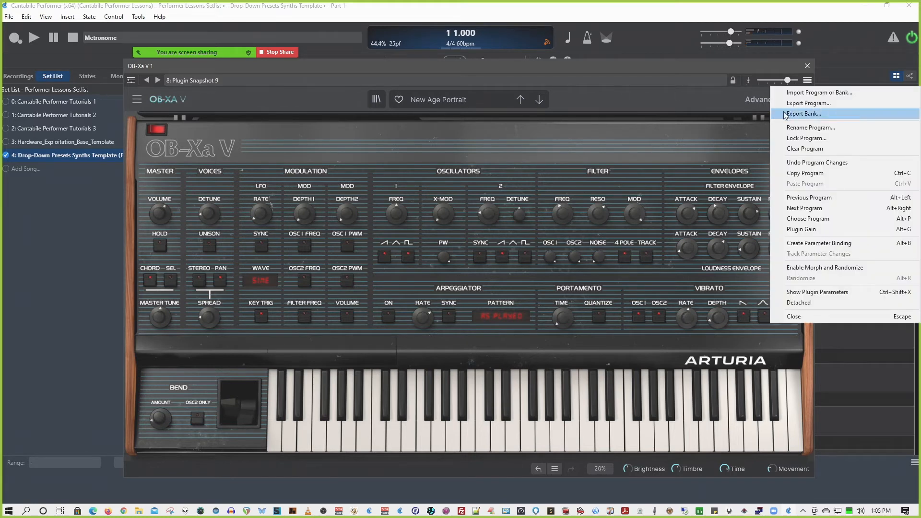
left_click(808, 126)
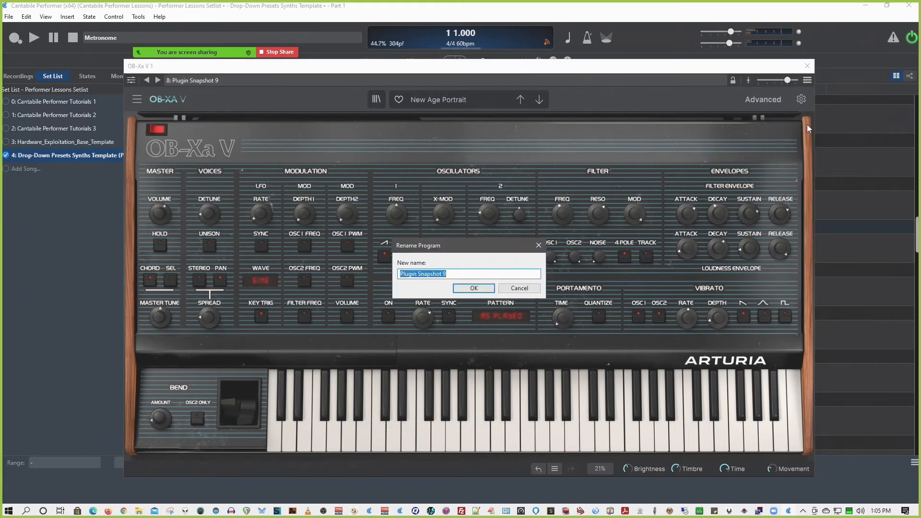
type("New Age Portrait")
left_click(490, 289)
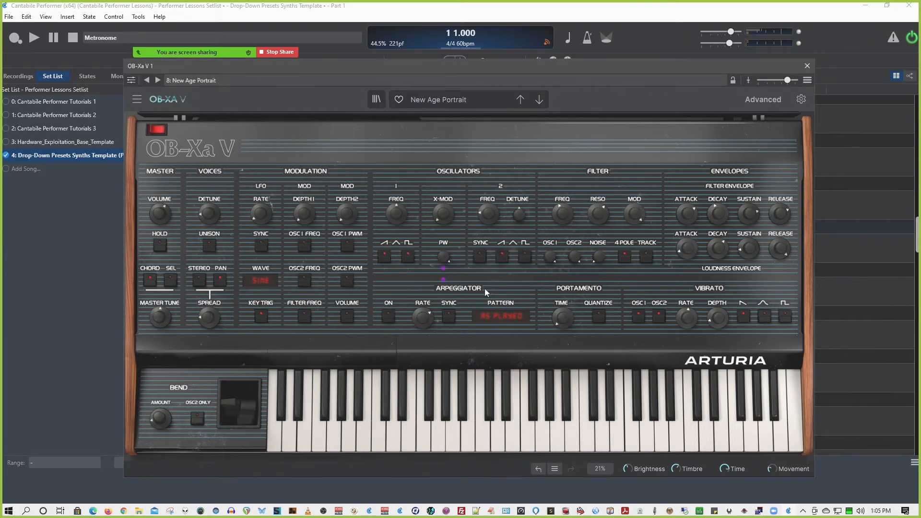
left_click(807, 66)
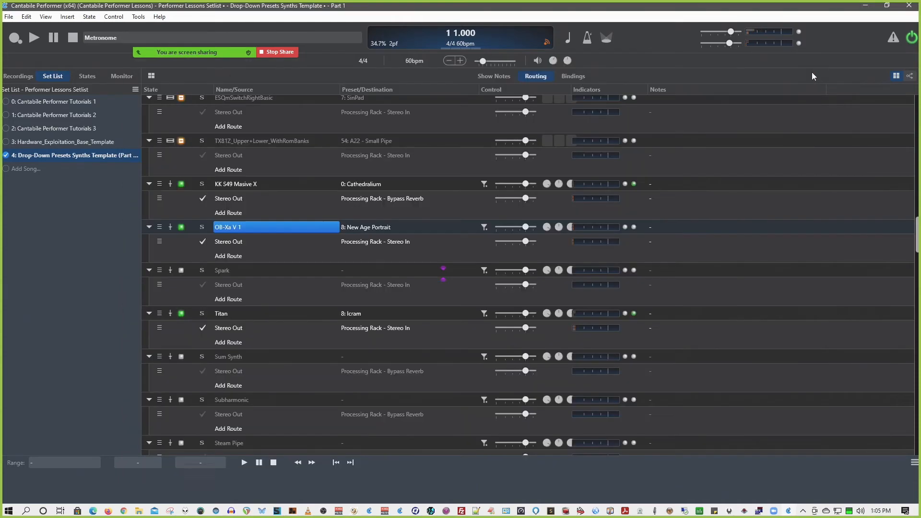
Review the OB-Xa V 1 preset choices in the routing list, keeping New Age Portrait selected.
left_click(378, 228)
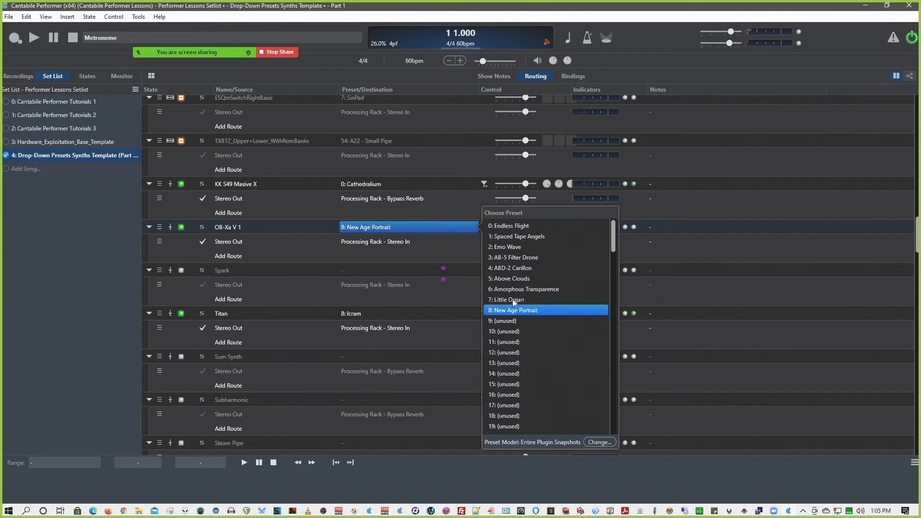
left_click(360, 229)
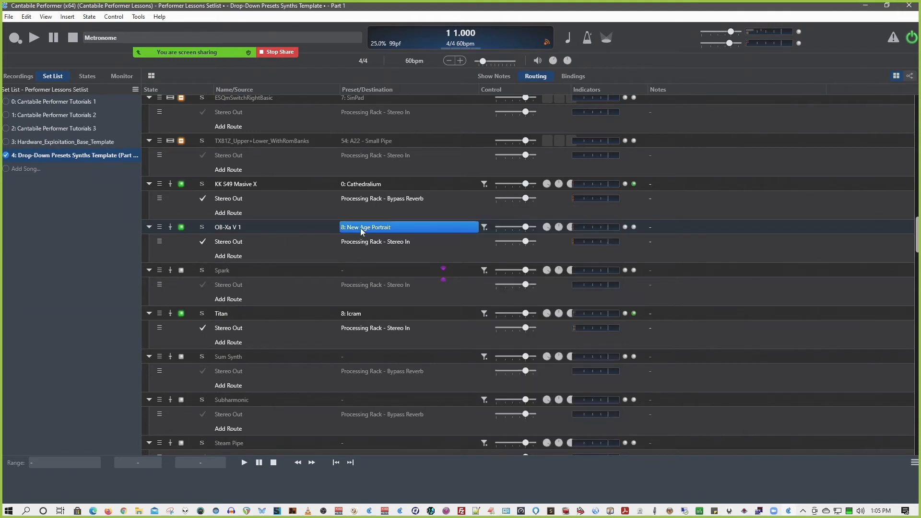
left_click(232, 227)
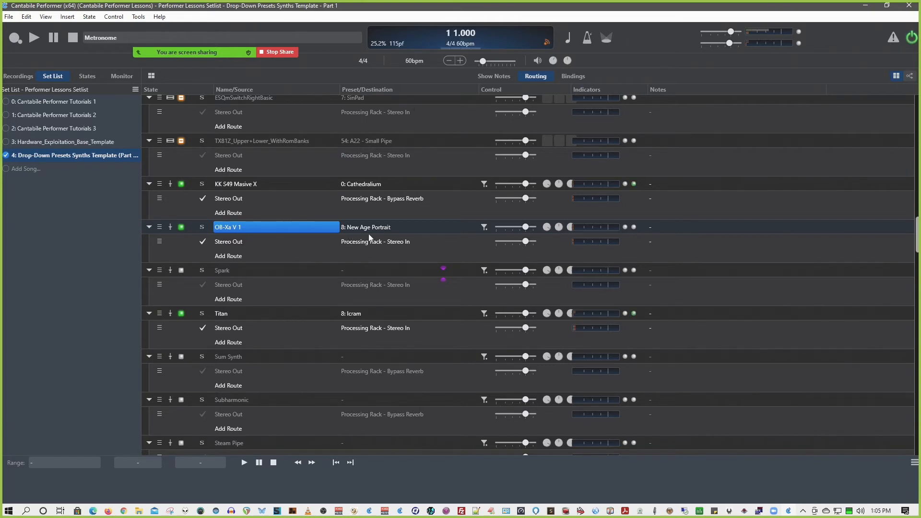
left_click(383, 230)
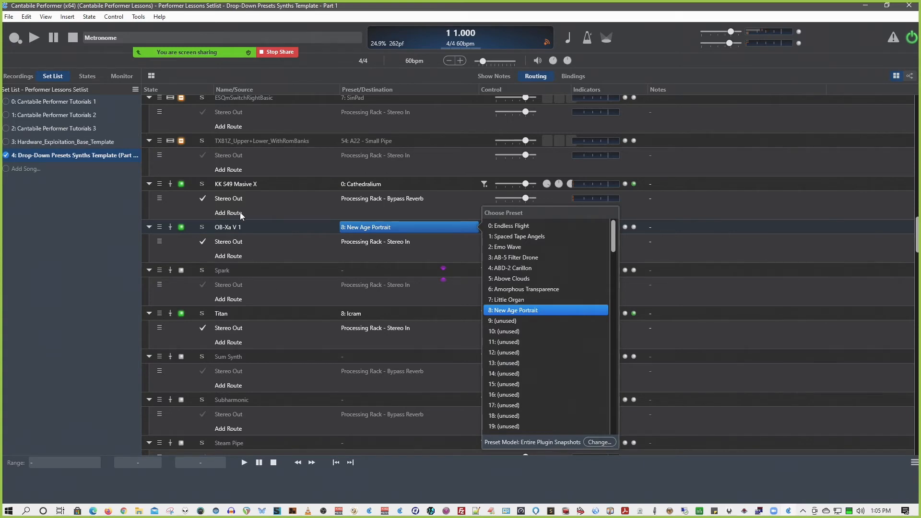
left_click(234, 145)
View the state choices of the WS SR Favorite Rom Banks rack, keeping Astral Pad selected.
scroll(235, 146, "up", 8)
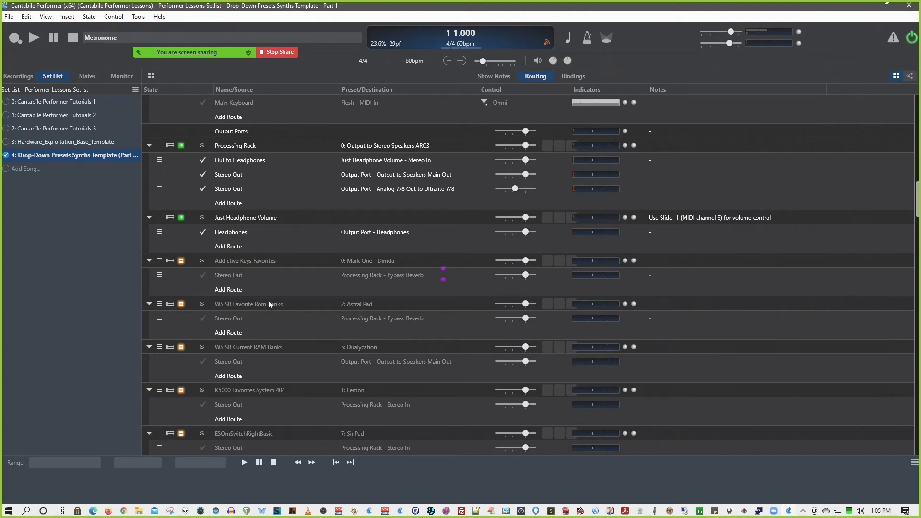
left_click(351, 305)
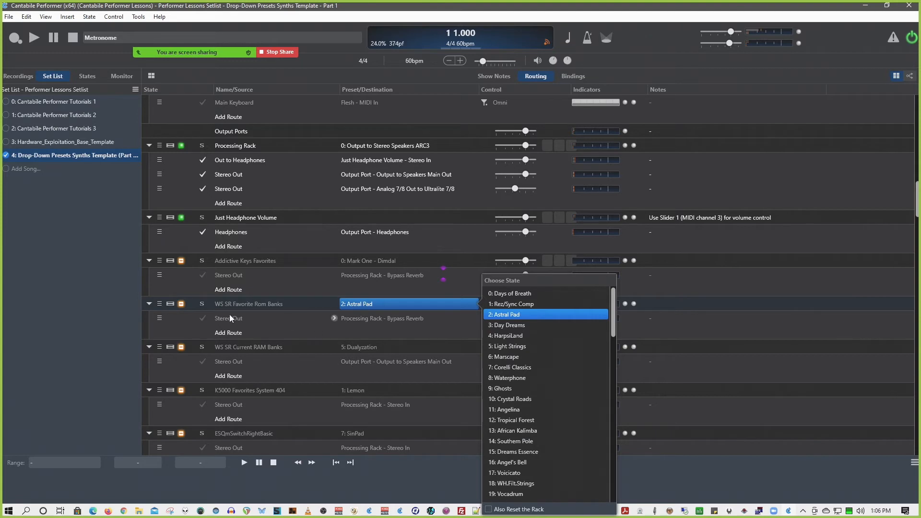
left_click(240, 305)
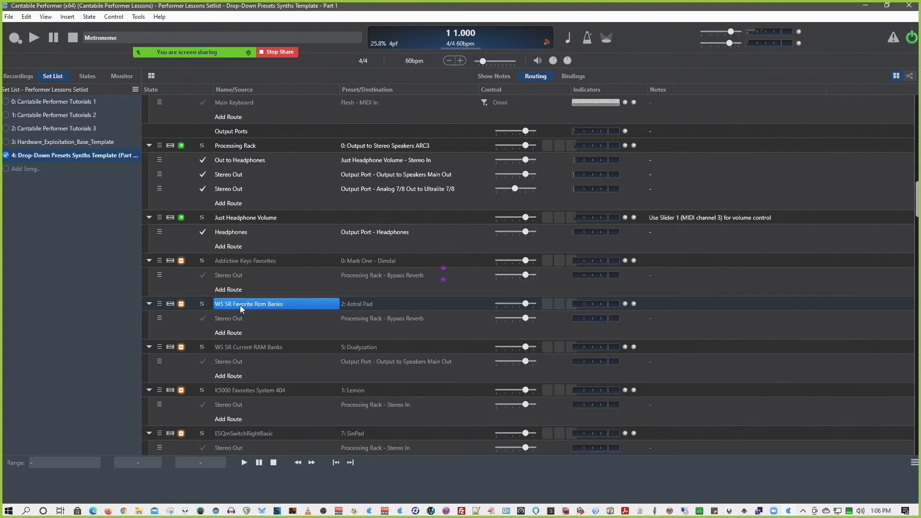
Copy the OB-Xa V 1 plugin and paste the duplicate at the end of the routing list.
scroll(267, 295, "down", 6)
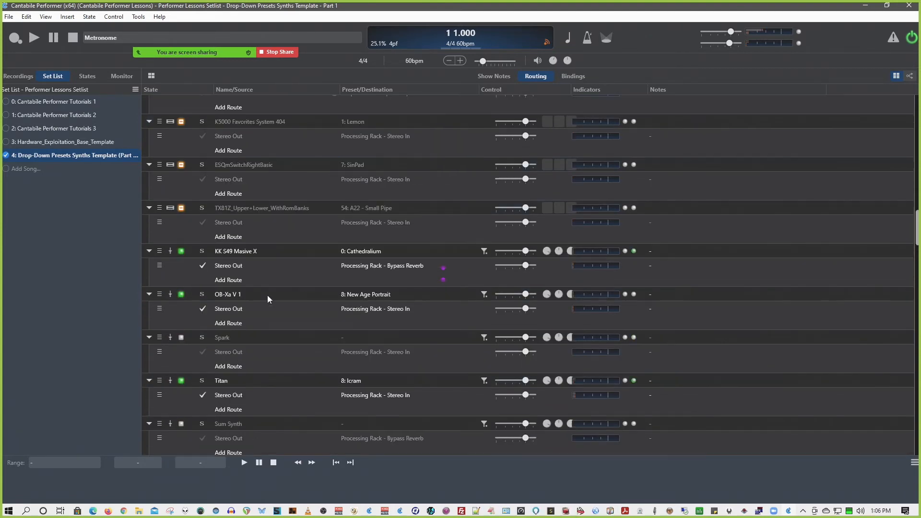
left_click(218, 296)
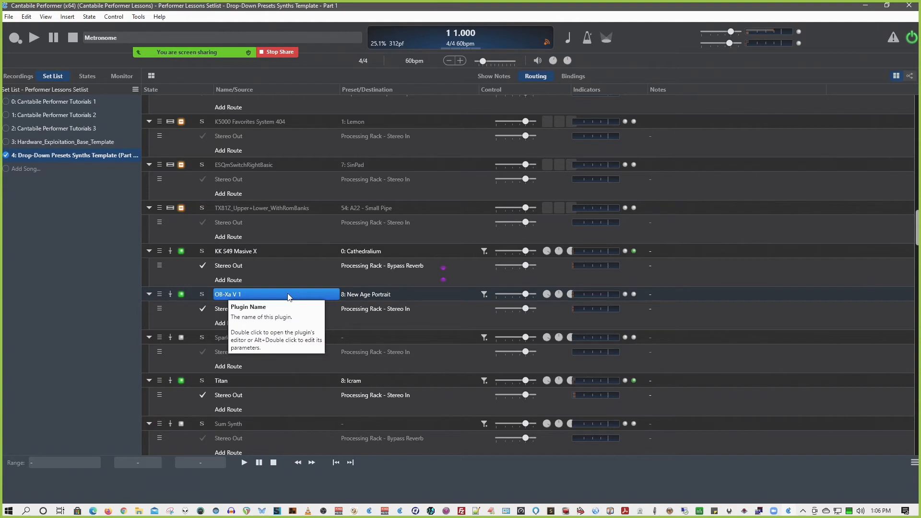
left_click(161, 294)
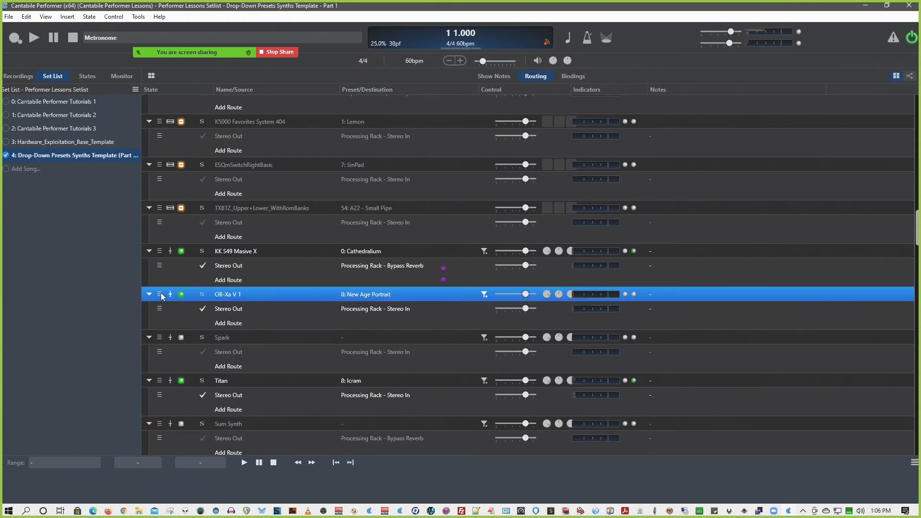
right_click(235, 297)
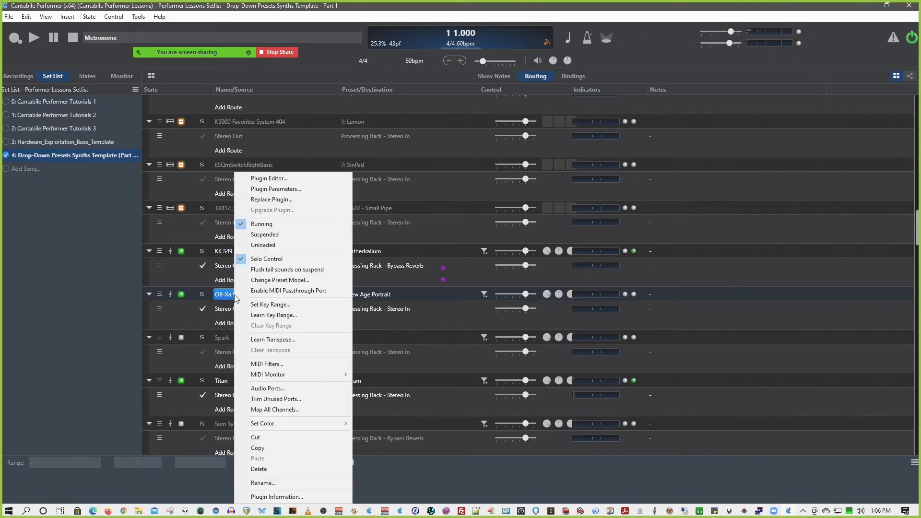
left_click(307, 454)
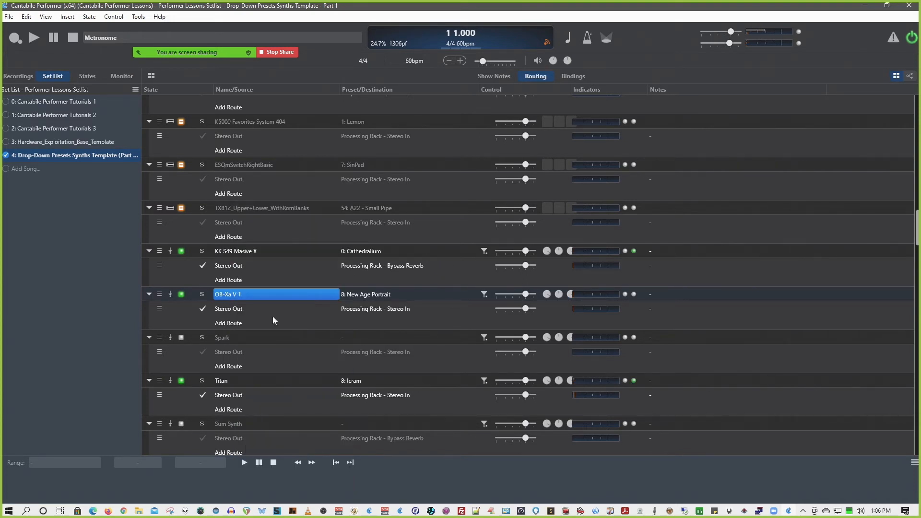
scroll(249, 360, "down", 15)
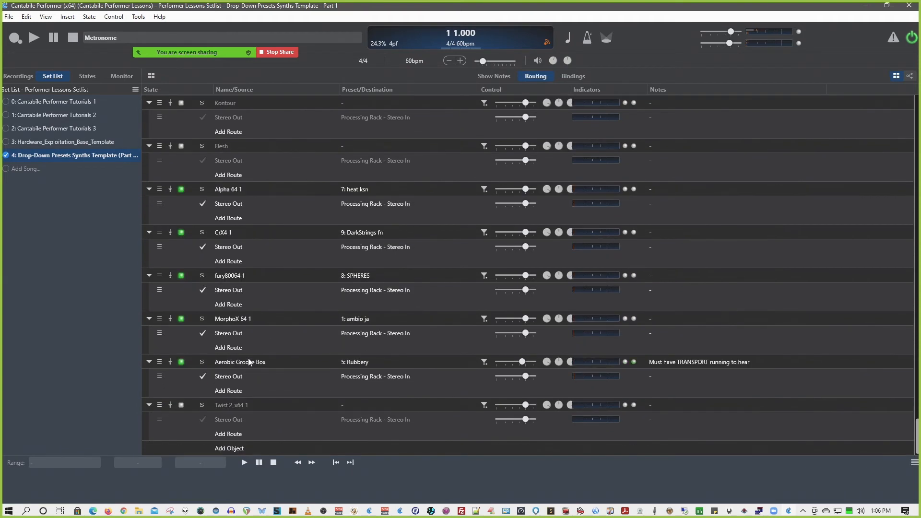
right_click(234, 450)
left_click(269, 457)
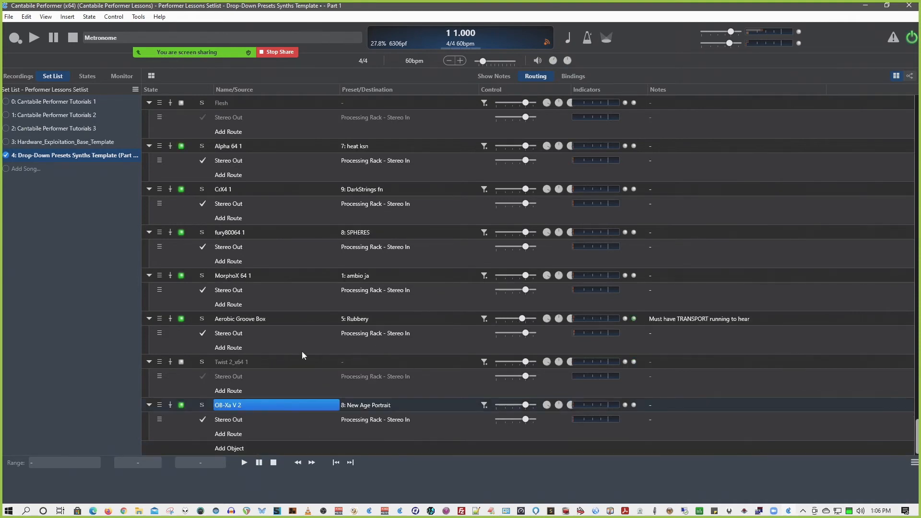
Set the pasted OB-Xa V 2 to preset 1: Spaced Tape Angels and check its sound and preset list in its editor.
left_click(368, 406)
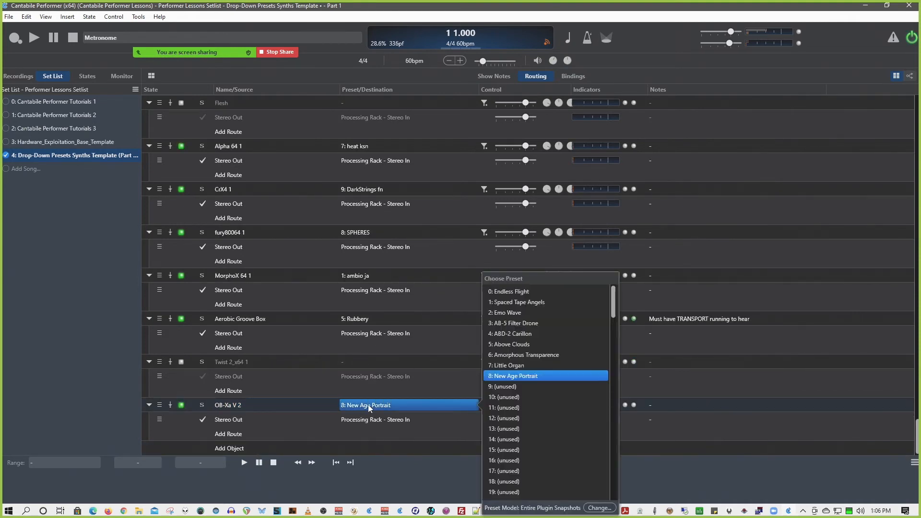
left_click(513, 302)
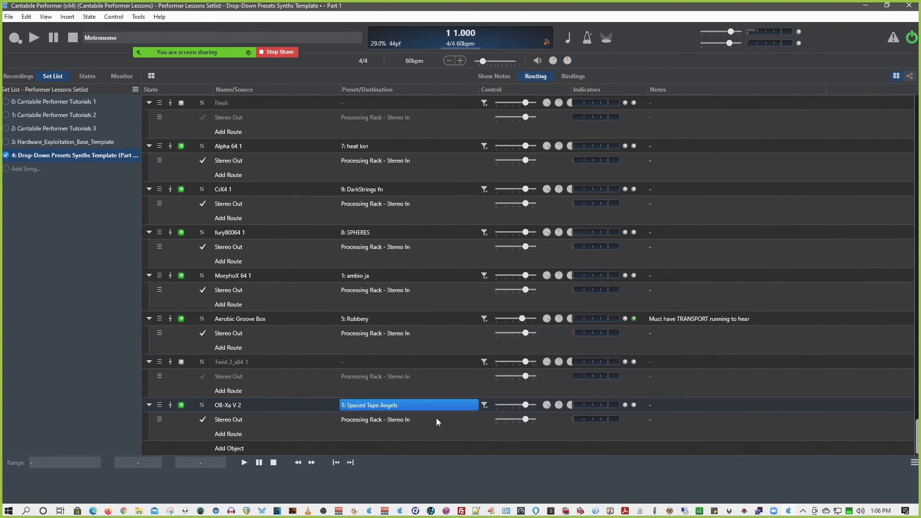
left_click(226, 404)
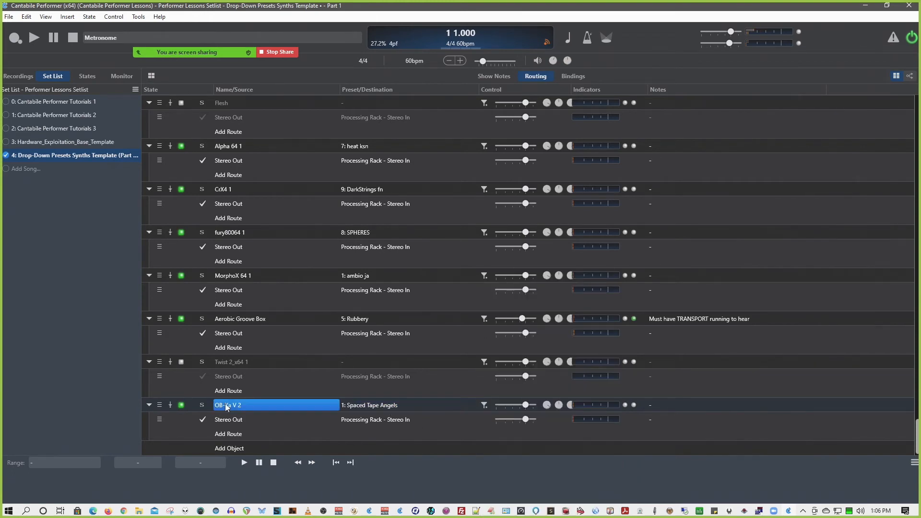
key("Return")
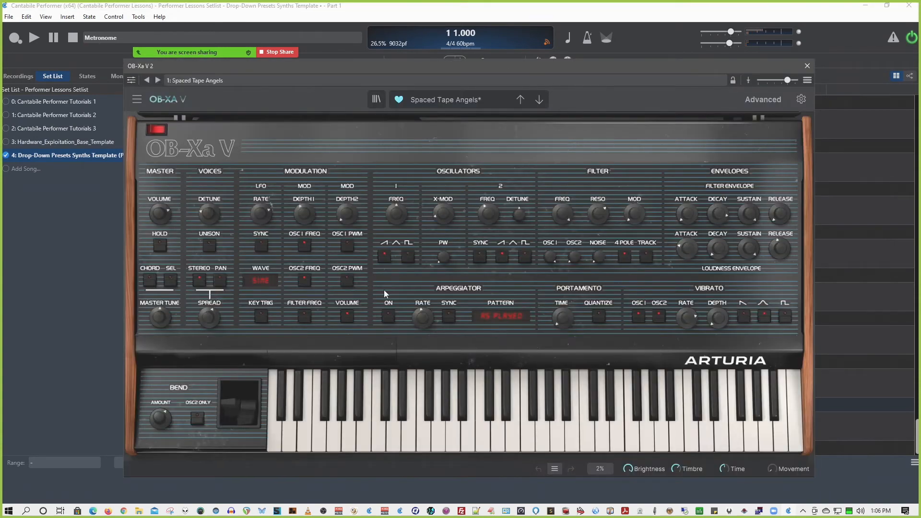
left_click(513, 411)
left_click(210, 83)
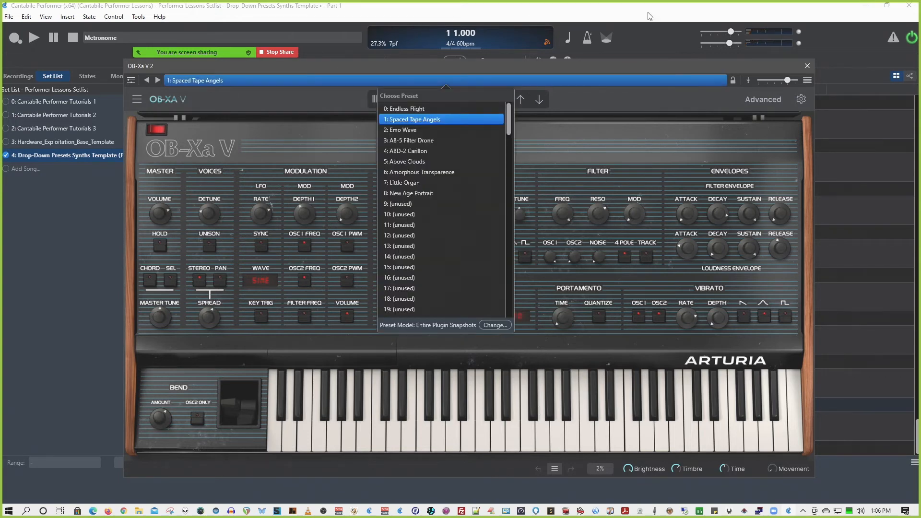
left_click(807, 65)
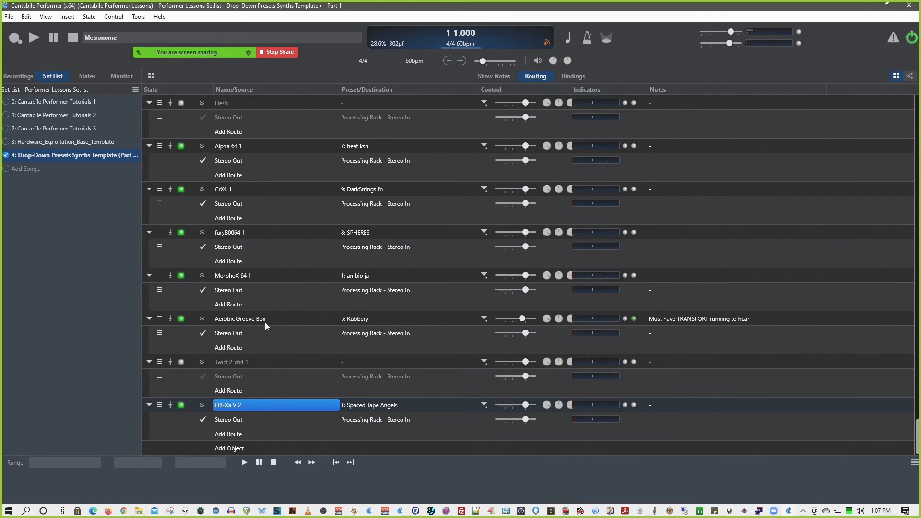
Rename the OB-Xa V 2 plugin as "Spaced Tape Angels OBX A V" and save the song.
right_click(227, 405)
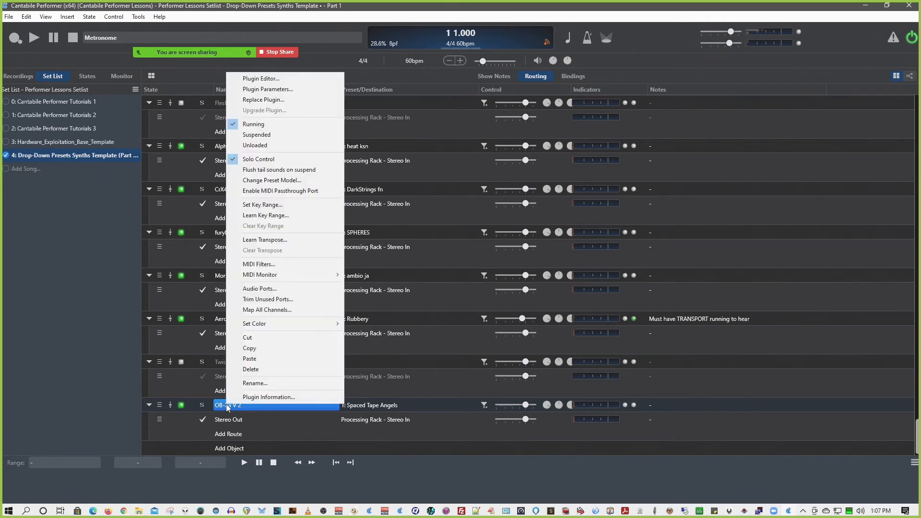
left_click(261, 379)
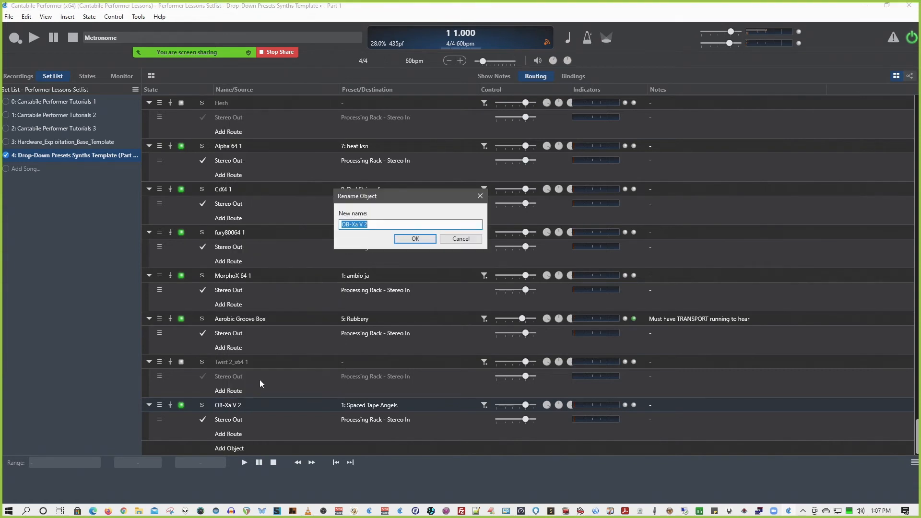
type("Spaced Tape Angels")
key("Return")
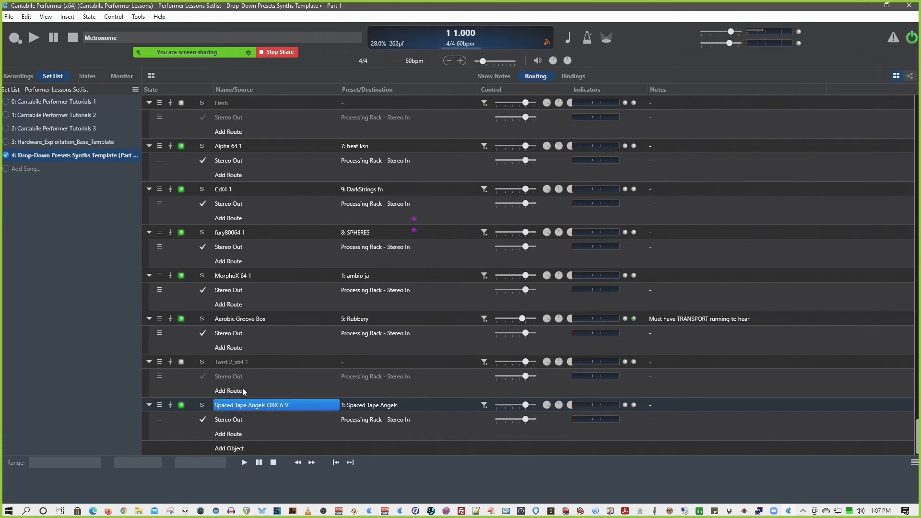
key("ctrl+s")
left_click(357, 321)
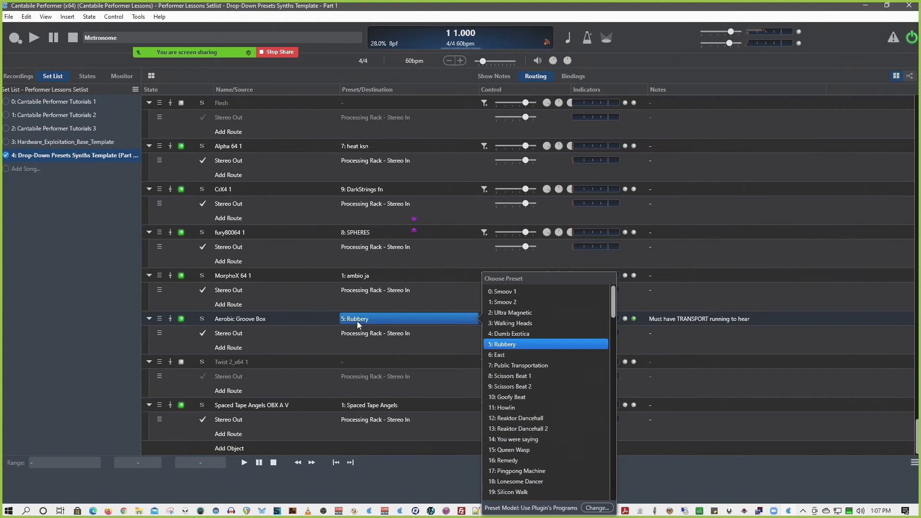
left_click(242, 320)
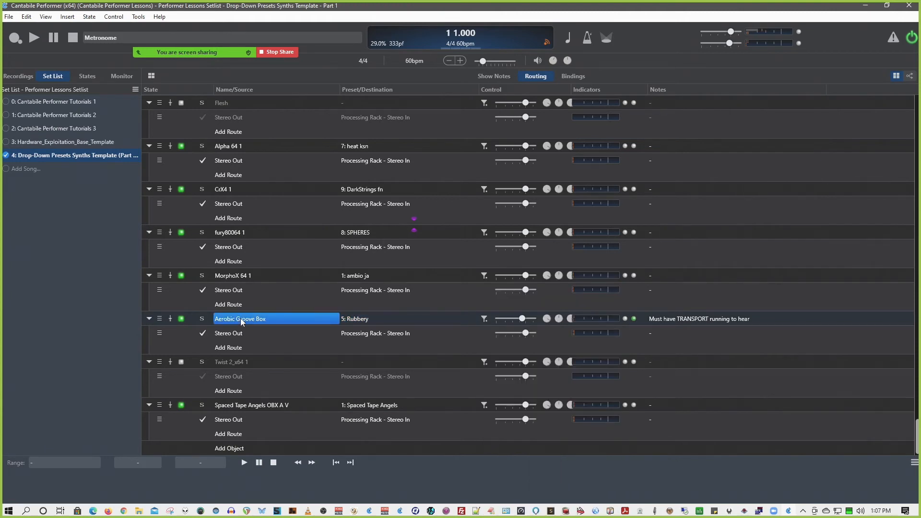
right_click(248, 407)
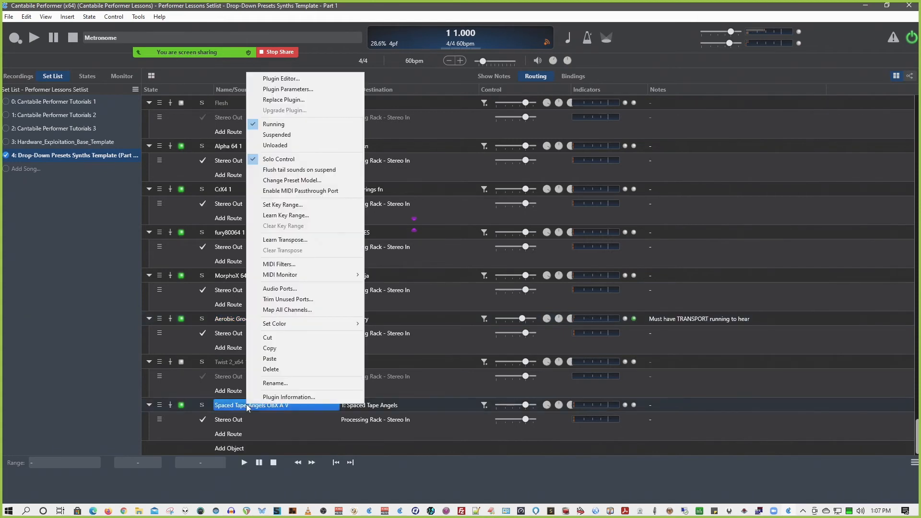
Paste another copy of the OB-Xa V plugin at the end of the routing list.
right_click(226, 450)
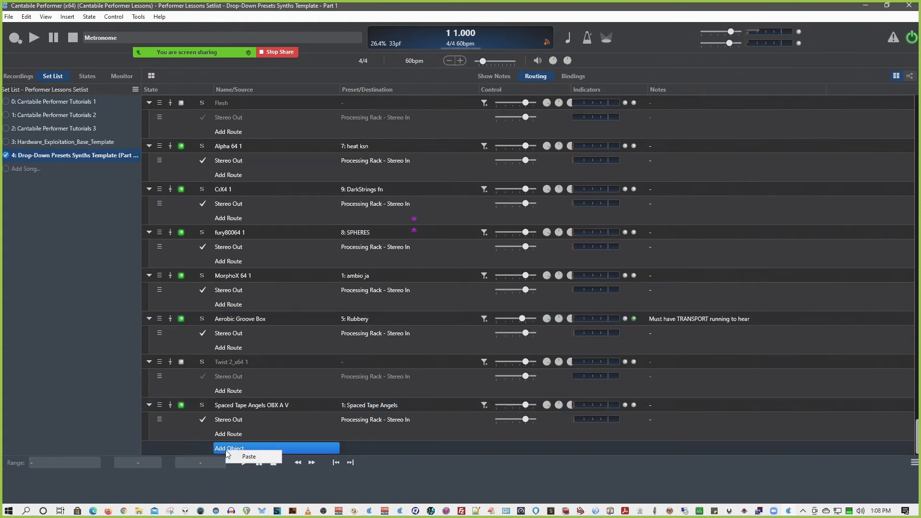
left_click(250, 456)
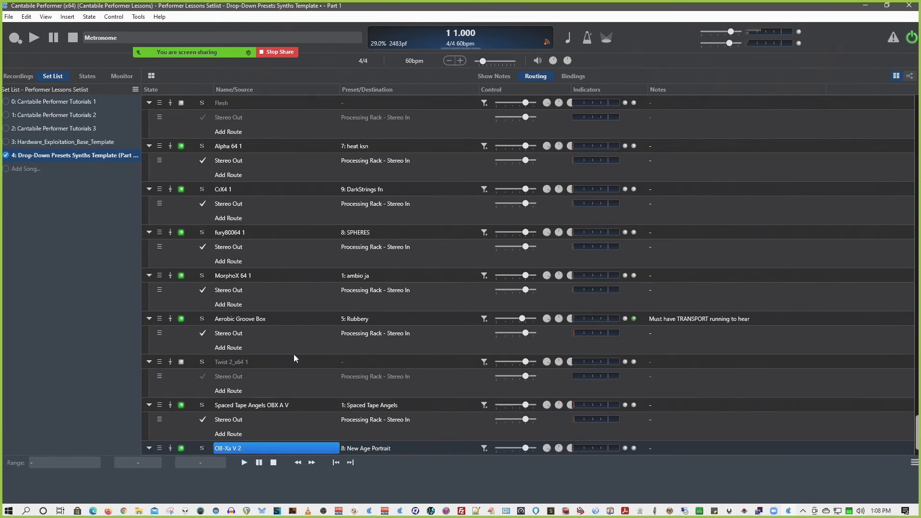
scroll(295, 358, "down", 1)
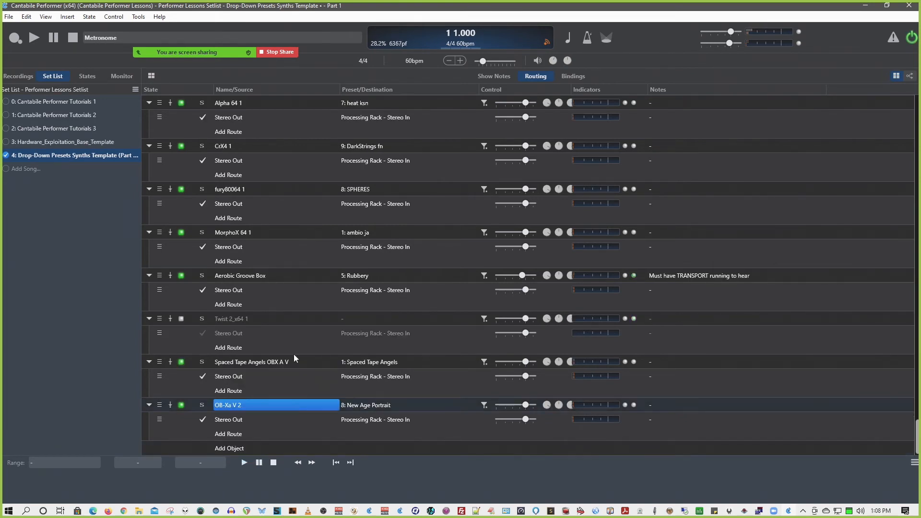
Change the preset model of the newly pasted OB-Xa V 2 plugin to Parameter Sets.
left_click(372, 407)
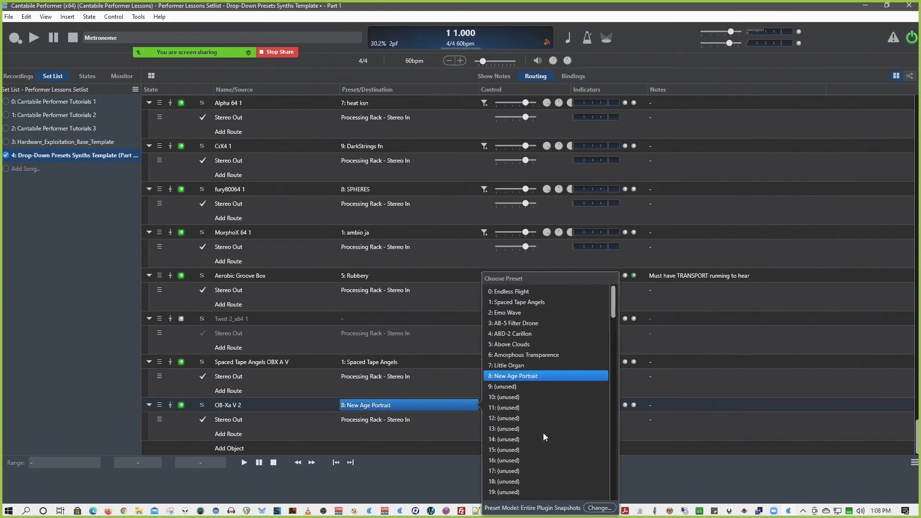
scroll(543, 433, "down", 2)
left_click(599, 508)
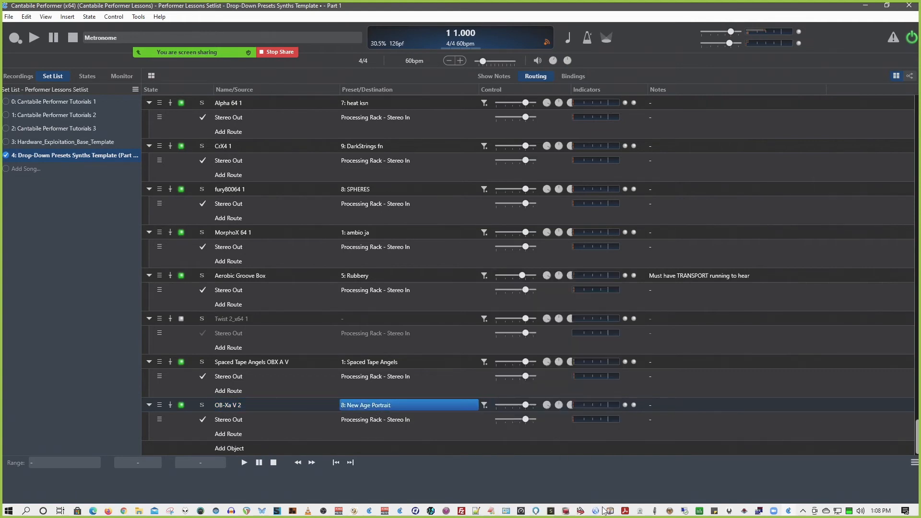
left_click(325, 240)
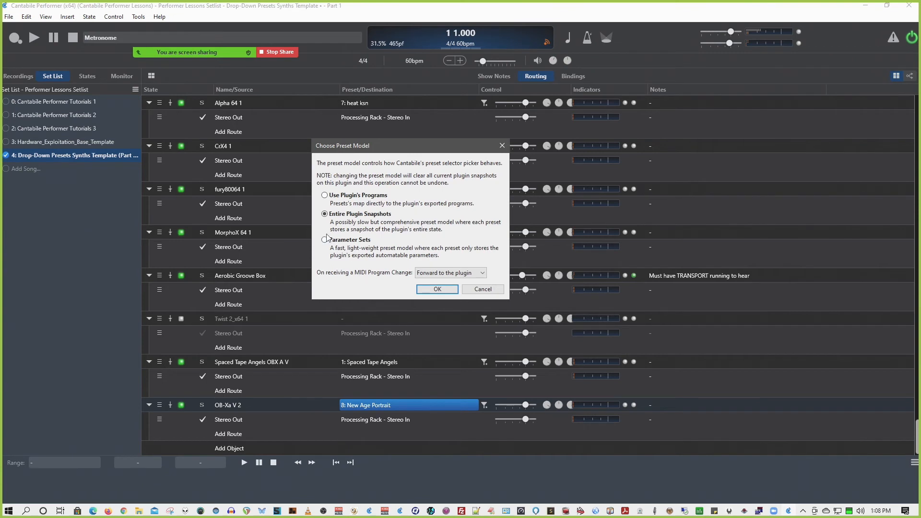
left_click(437, 289)
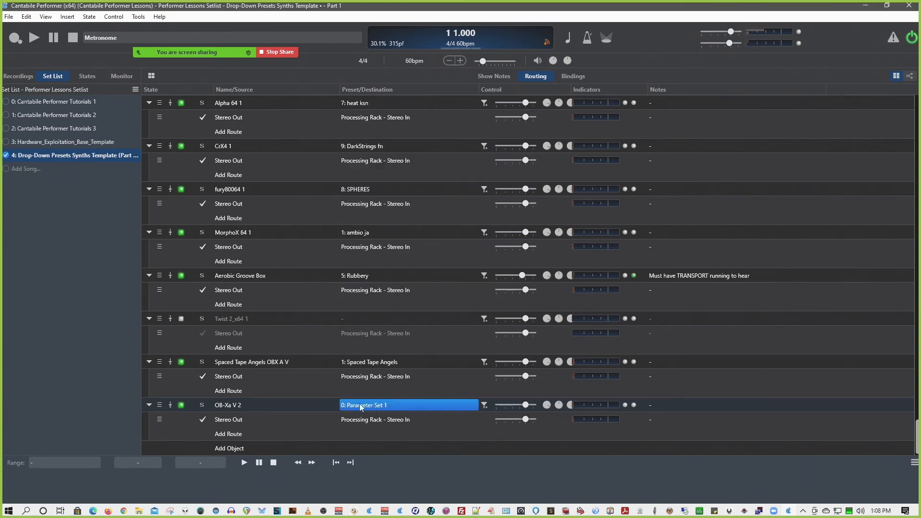
Rename the first program of OB-Xa V 2 as "New Age Portrait" in its plugin editor.
left_click(235, 406)
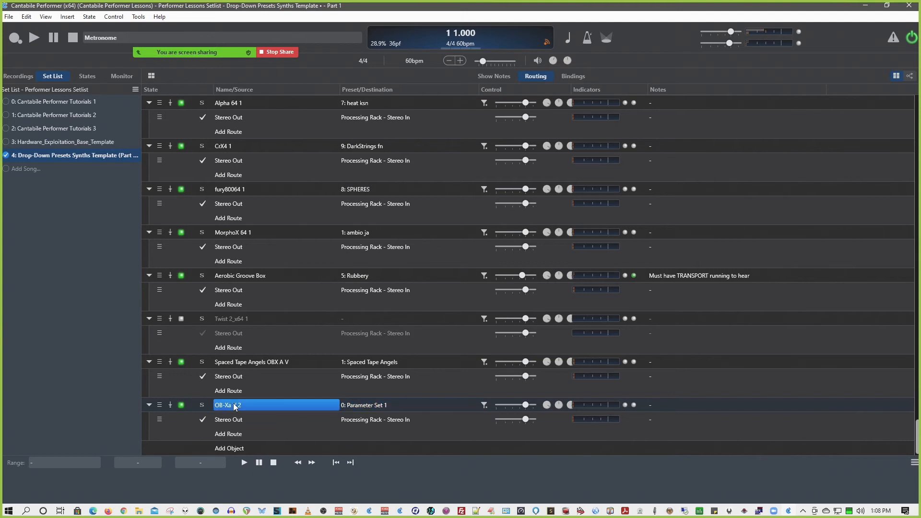
double_click(235, 406)
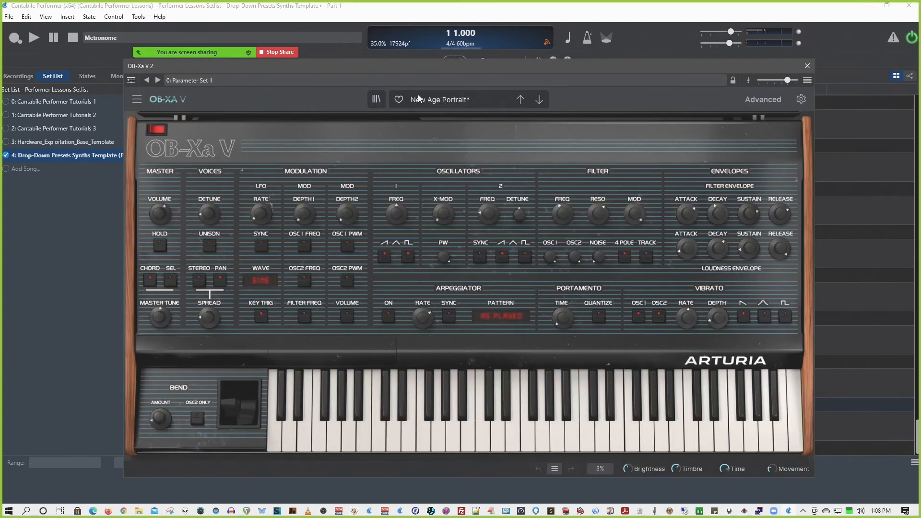
left_click(234, 81)
left_click(234, 80)
left_click(807, 80)
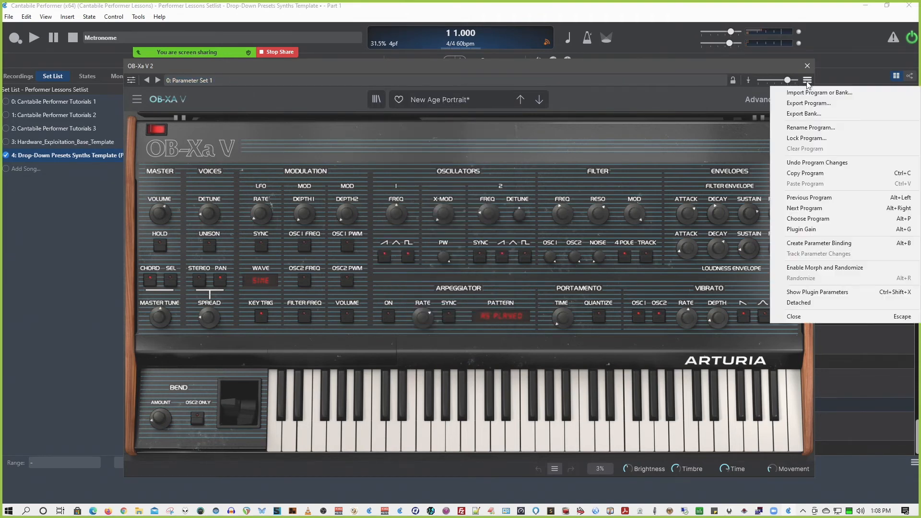
left_click(806, 128)
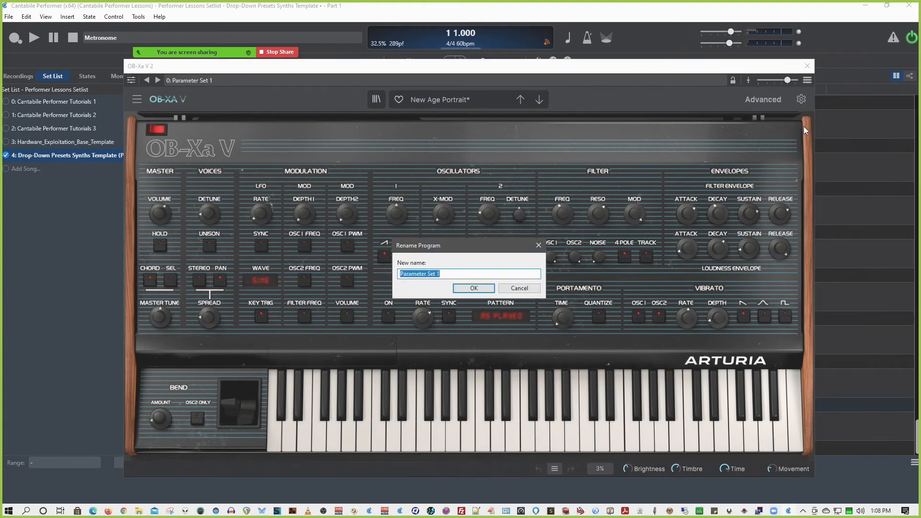
type("ew Age Portrait")
key("Return")
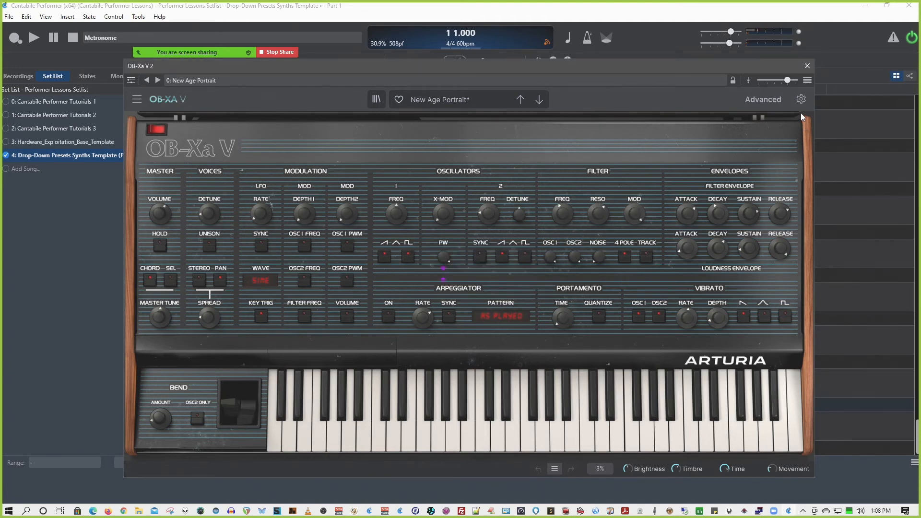
Advance OB-Xa V 2 to its second program, load the Depth Charge sound and rename the program as "Depth Charge".
left_click(158, 79)
left_click(422, 99)
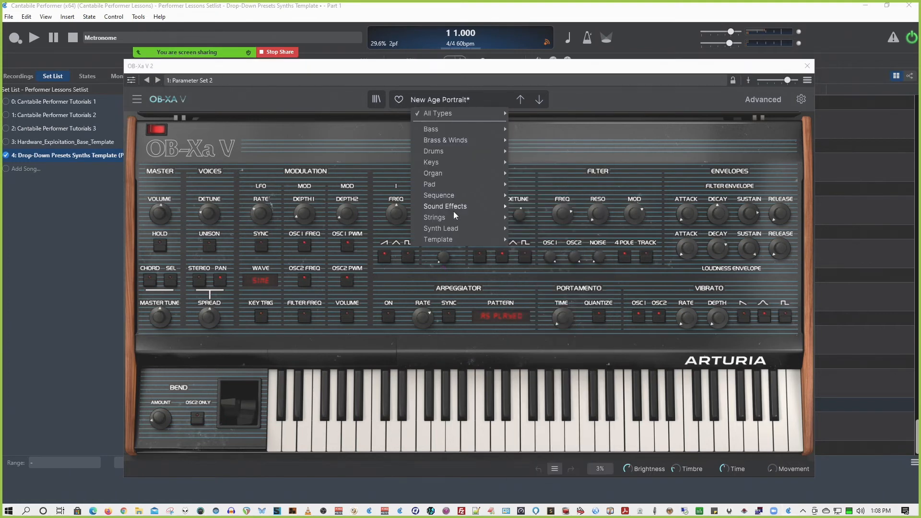
mouse_move(454, 212)
left_click(542, 343)
left_click(808, 80)
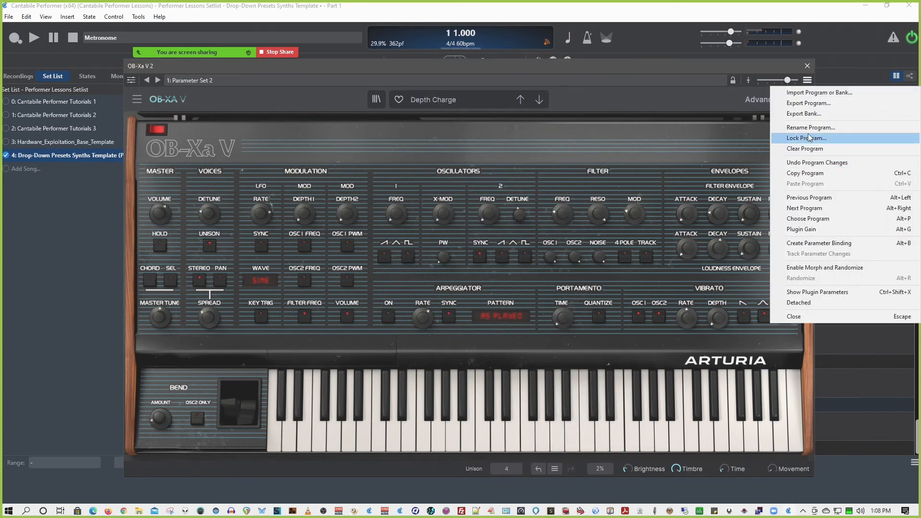
left_click(812, 127)
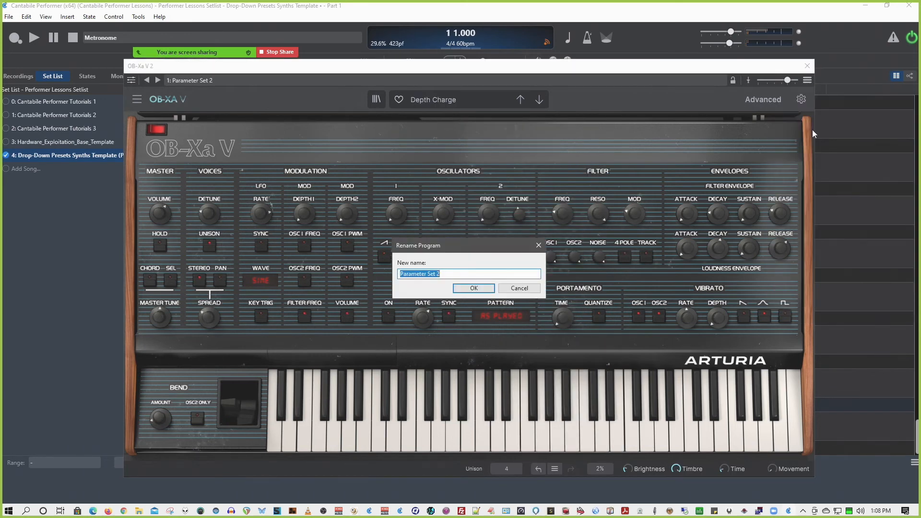
type("Depth Charge")
key("Return")
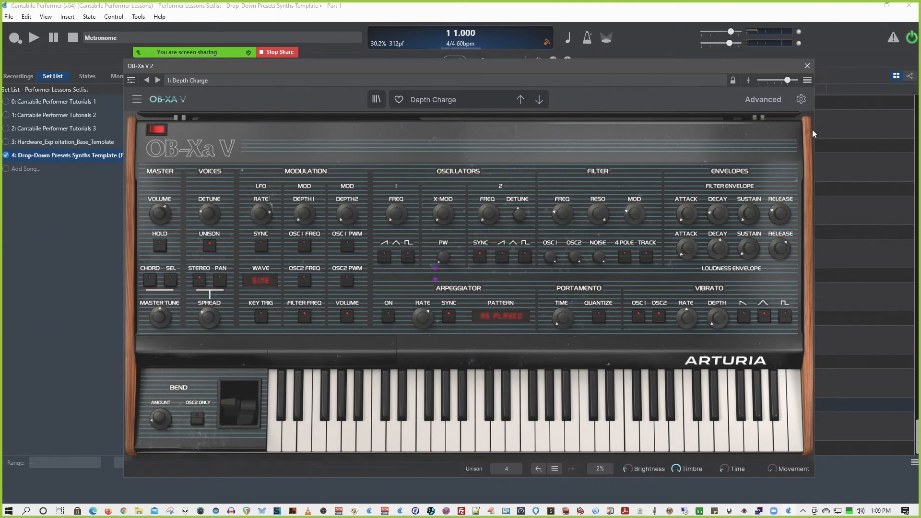
Load the BD-1 S&H Port Rezz sound into the second program and rename it as "BD-1 Port Rezz".
left_click(464, 99)
left_click(561, 212)
left_click_drag(558, 414, 272, 428)
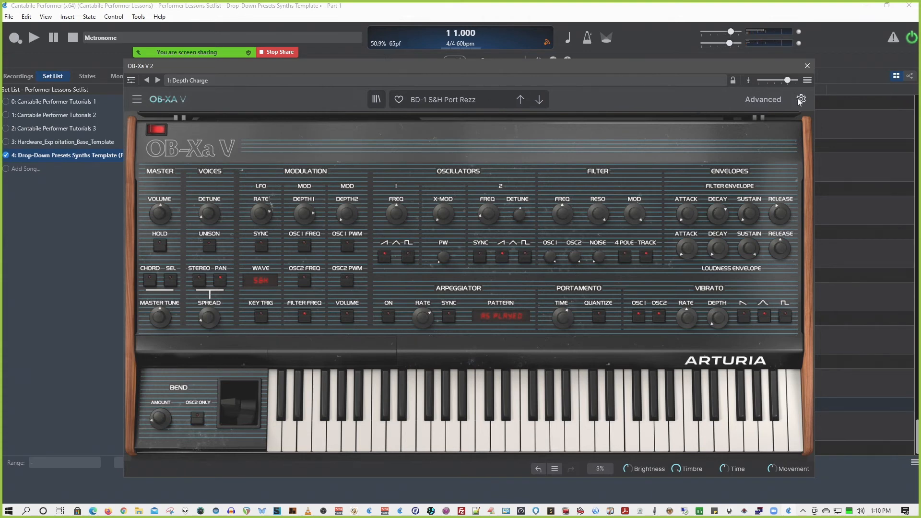
left_click(807, 81)
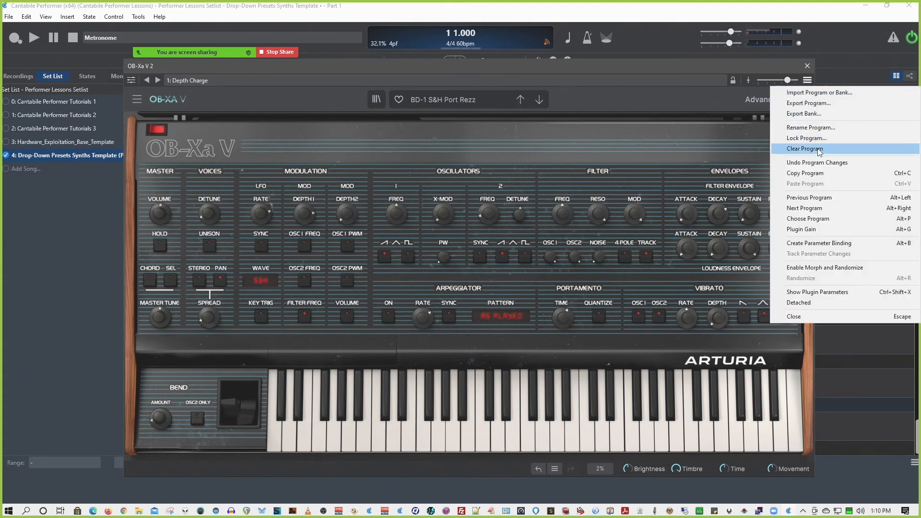
left_click(810, 127)
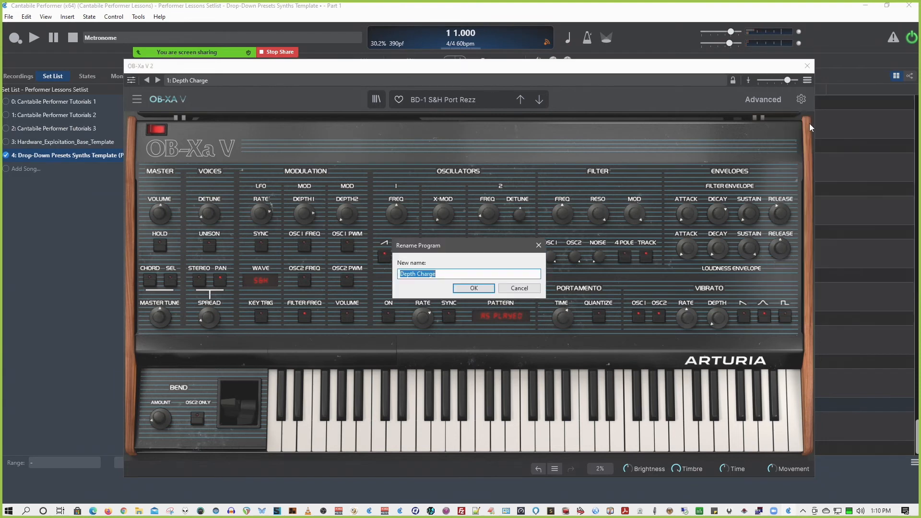
type("BD-1")
key("Return")
Switch back and forth between the New Age Portrait and BD-1 Port Rezz programs to compare their sounds.
left_click(148, 80)
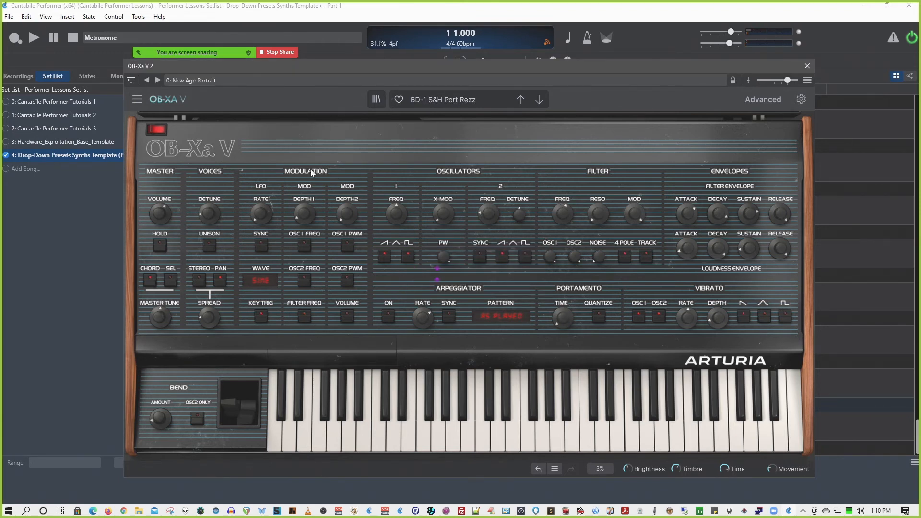
left_click(158, 80)
left_click(159, 80)
left_click(147, 80)
left_click(147, 80)
left_click(159, 80)
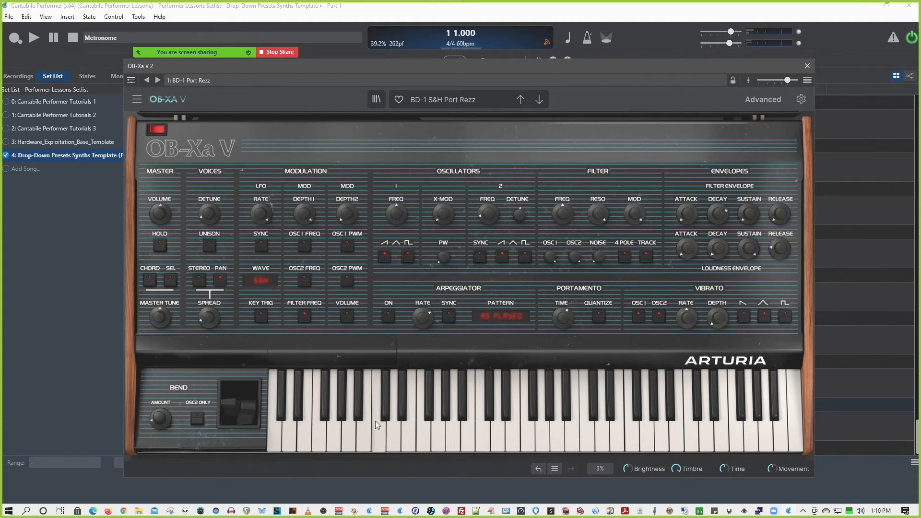
left_click(540, 404)
left_click(149, 80)
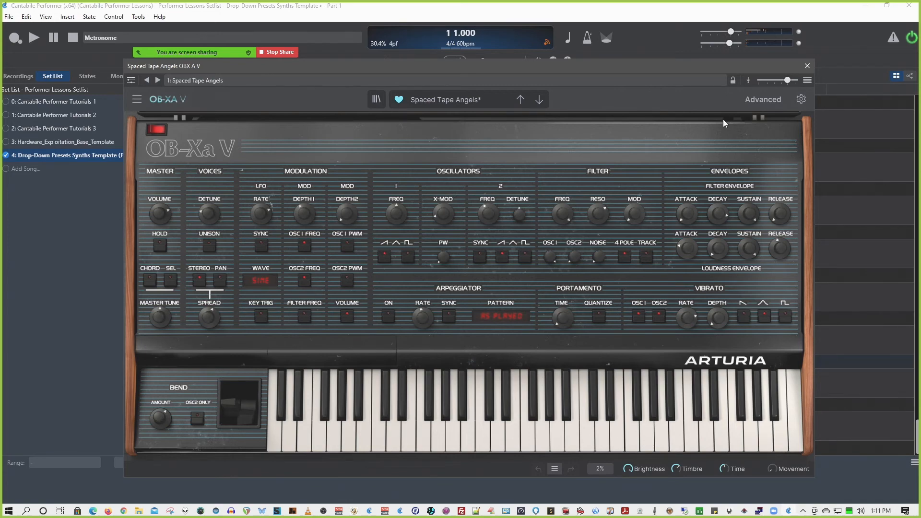
Close the Spaced Tape Angels OBX A V editor and check the current OB-Xa V 2 program in its own editor.
left_click(808, 66)
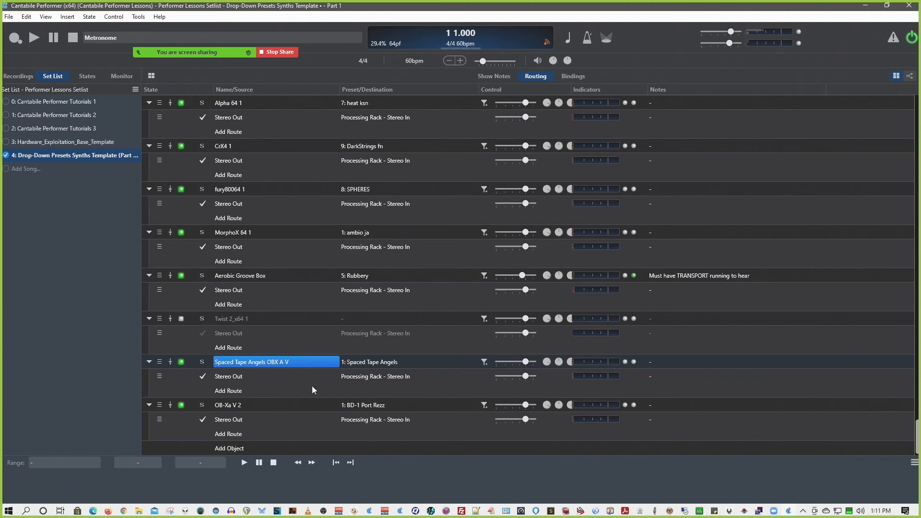
double_click(240, 404)
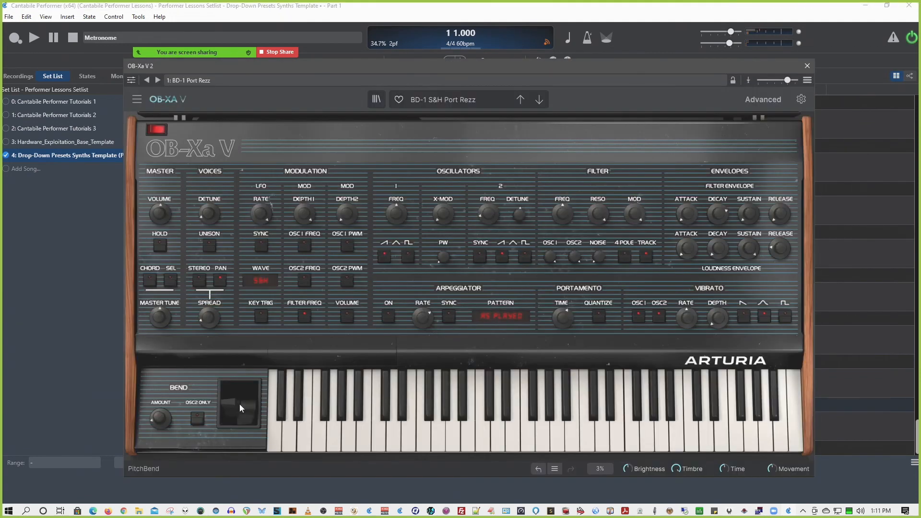
left_click(807, 66)
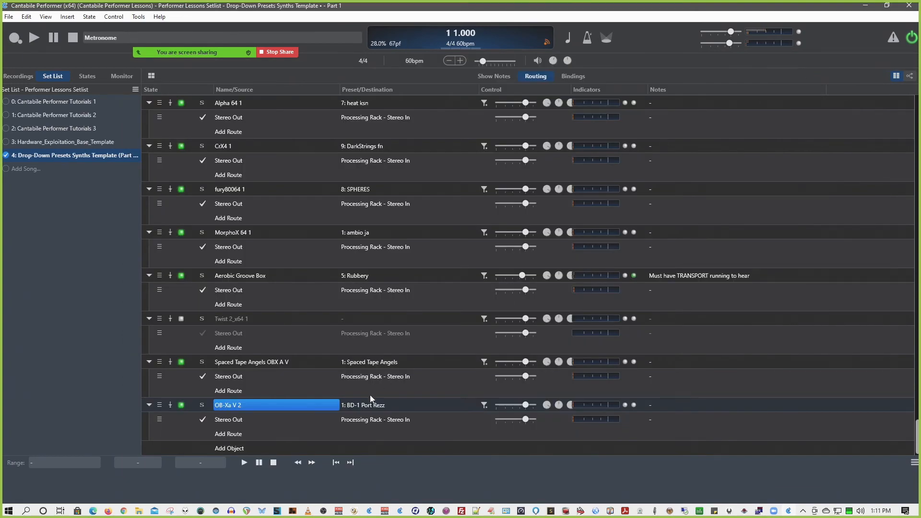
Disable the MPK249 Keys route that feeds the MIDI input of Spaced Tape Angels OBX A V.
scroll(394, 366, "up", 10)
scroll(395, 368, "up", 10)
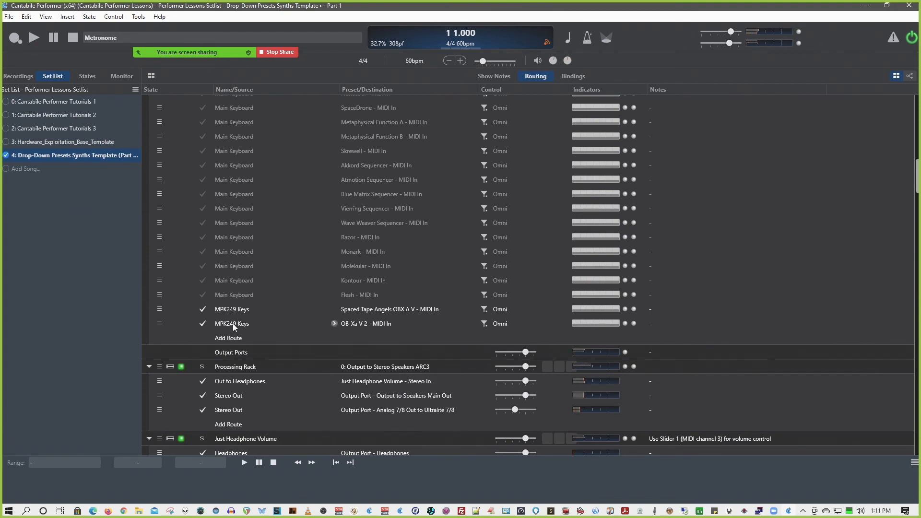
left_click(202, 310)
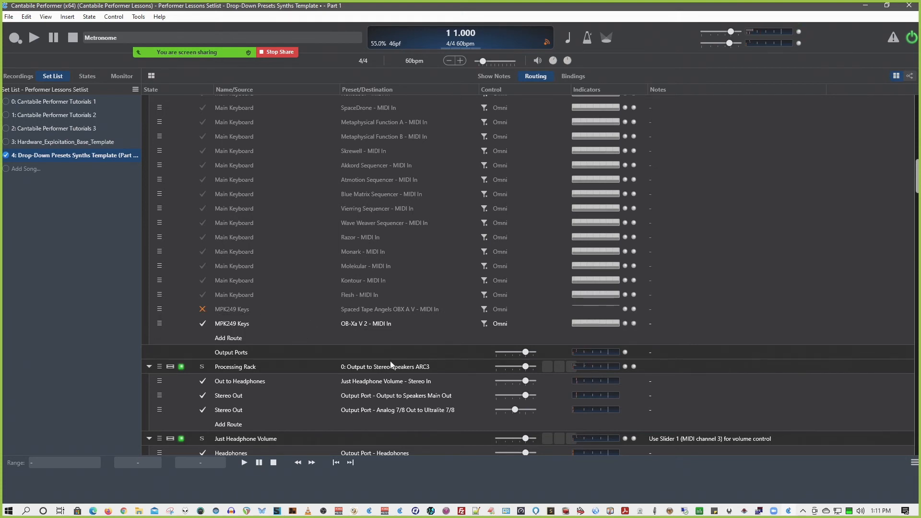
Set the OB-Xa V 2 plugin at the end of the routing list to preset 0: New Age Portrait.
scroll(376, 321, "down", 20)
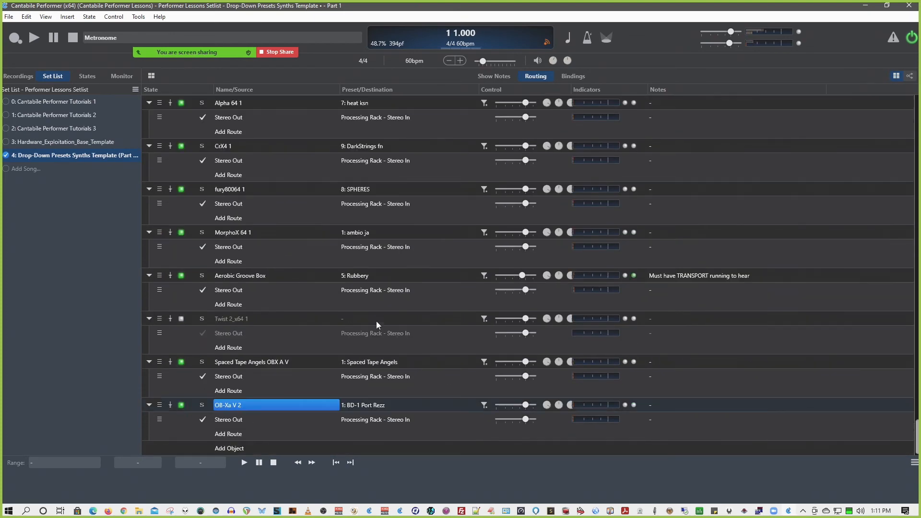
left_click(373, 406)
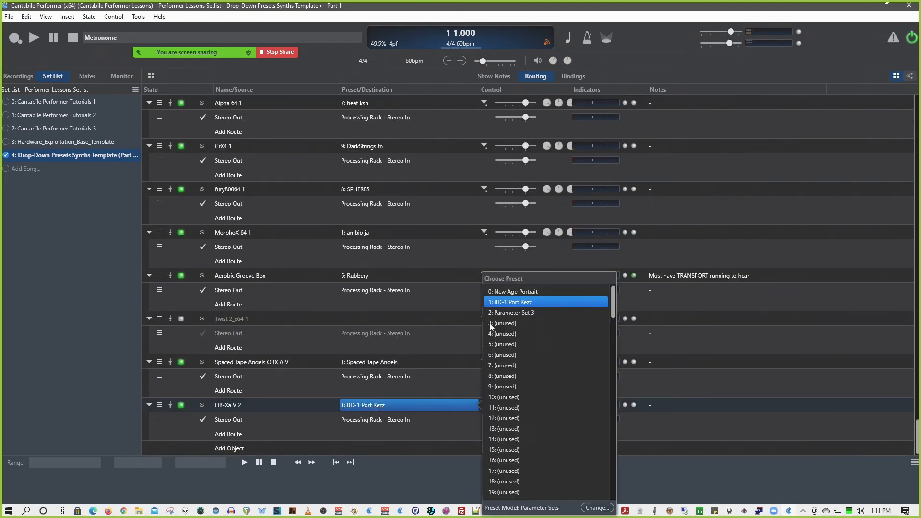
left_click(515, 291)
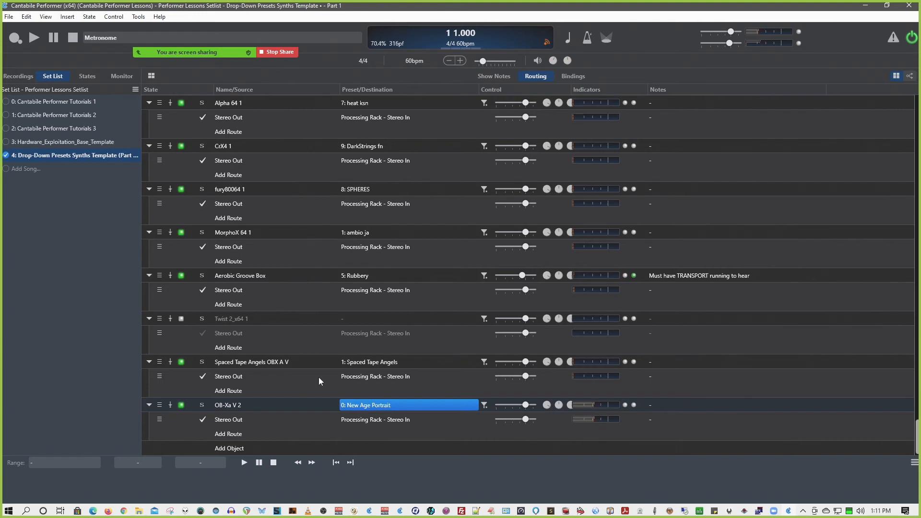
Copy the Spaced Tape Angels OBX A V plugin from the song's routing list.
left_click(227, 407)
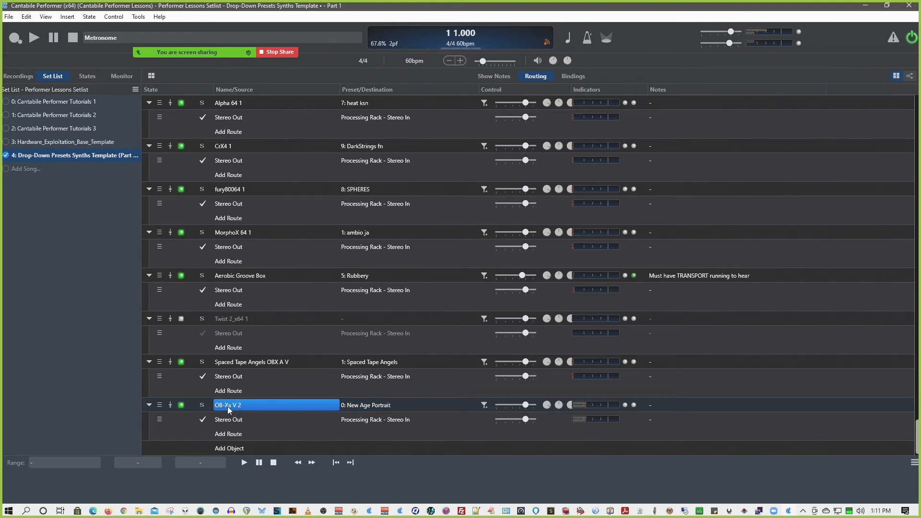
right_click(229, 408)
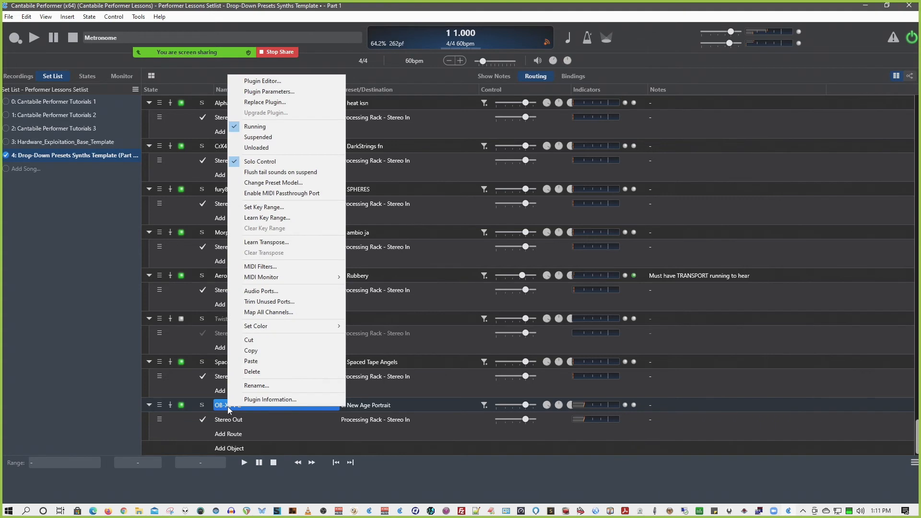
left_click(225, 364)
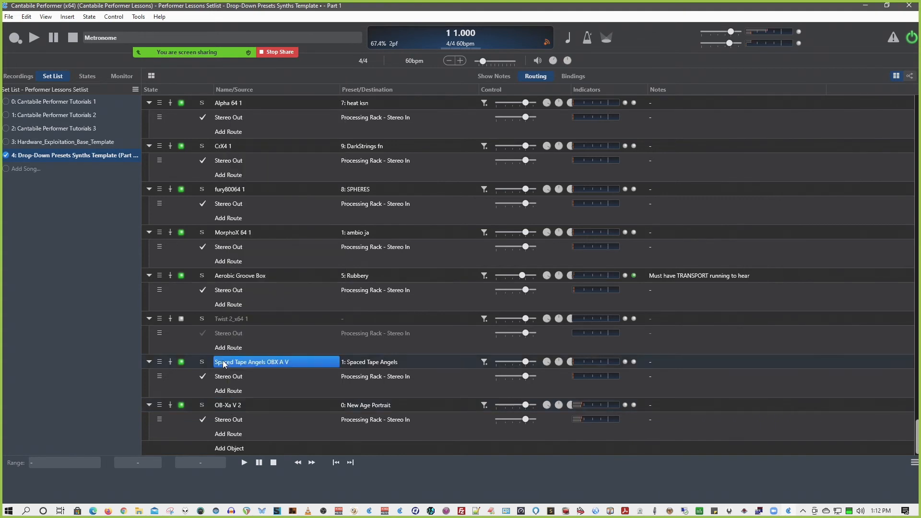
left_click(366, 363)
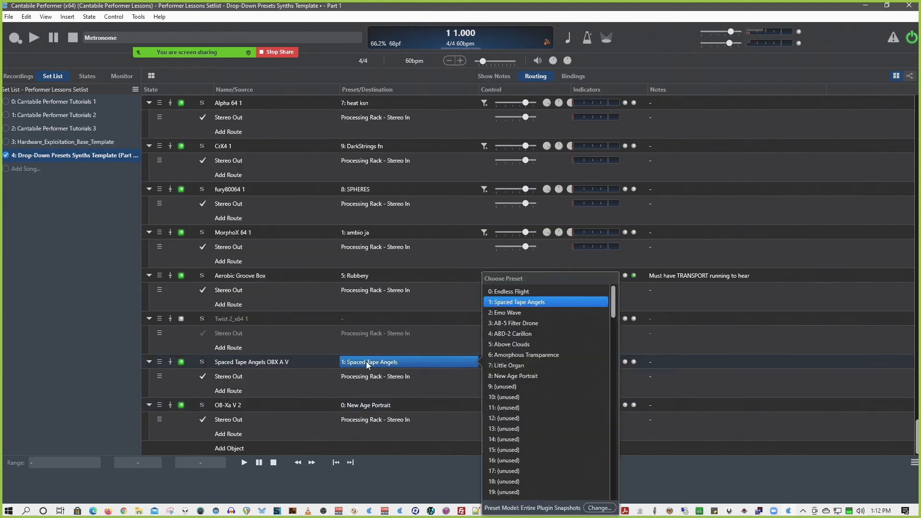
left_click(283, 365)
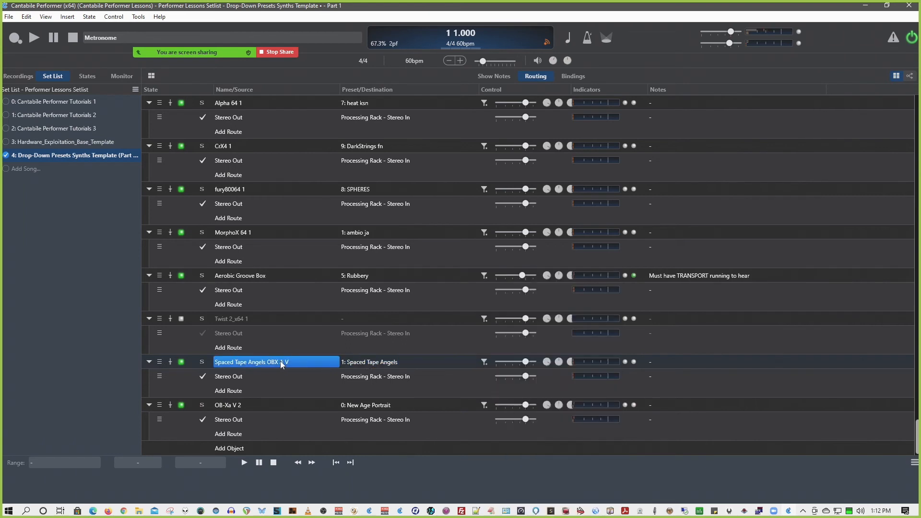
right_click(242, 365)
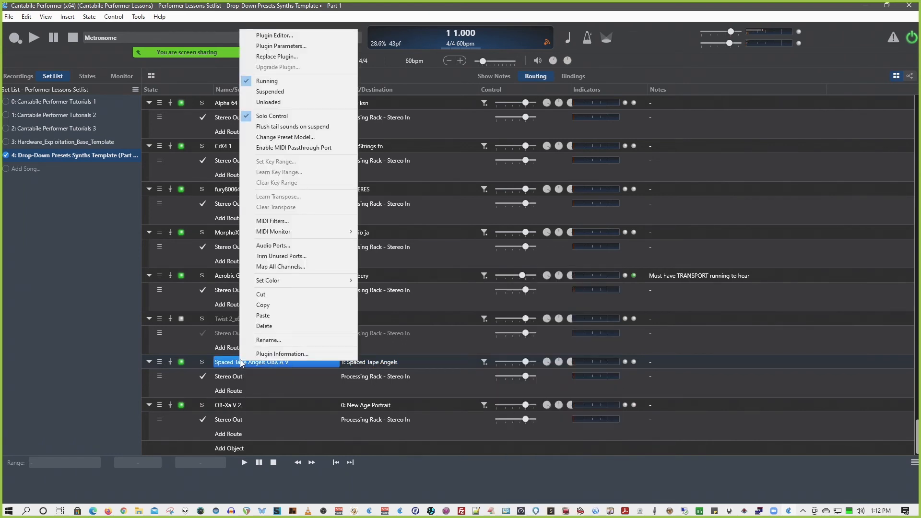
left_click(277, 307)
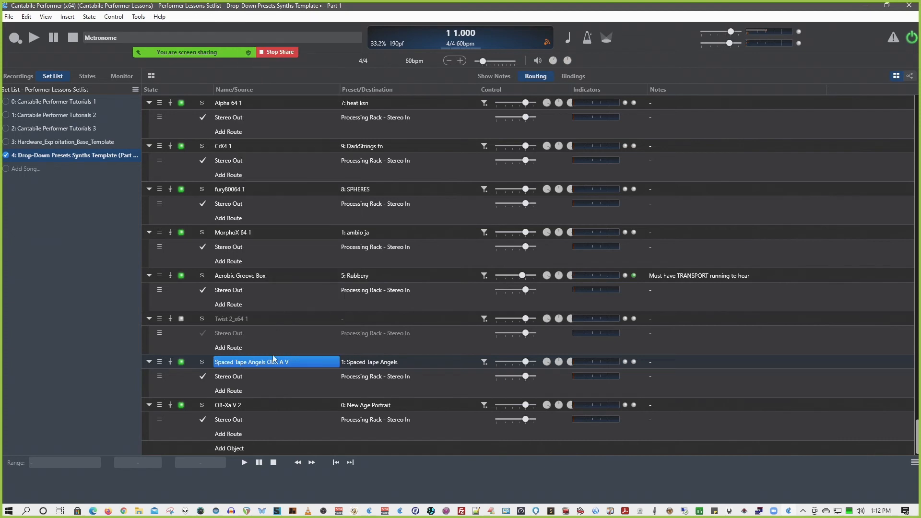
Add a new embedded rack at the end of the routing list and open it in table view.
left_click(238, 448)
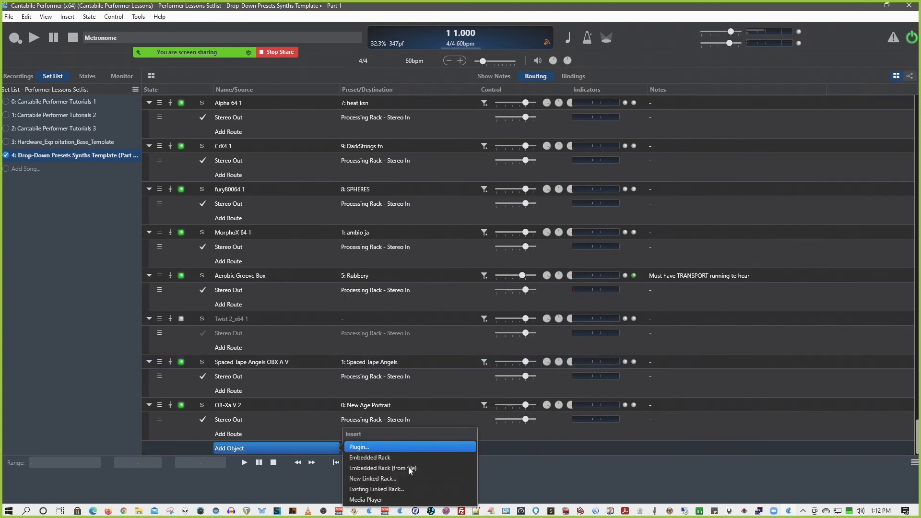
left_click(384, 468)
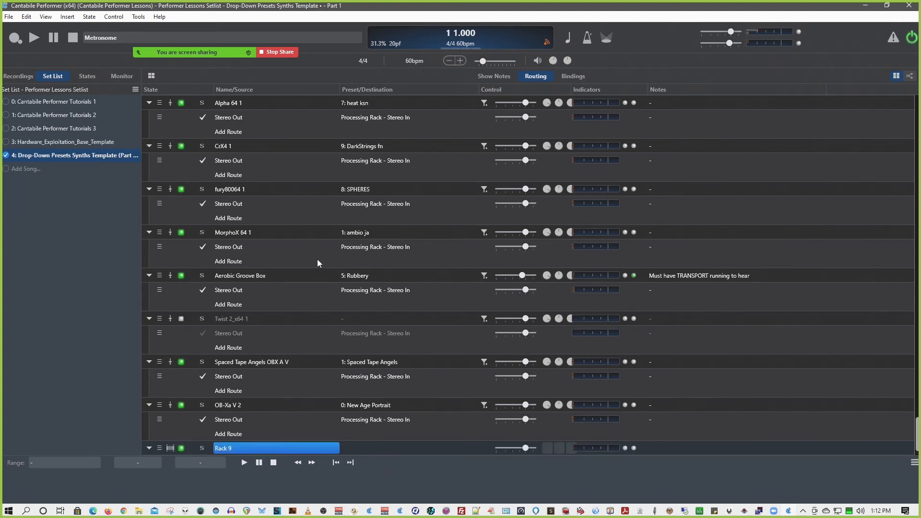
scroll(307, 273, "down", 2)
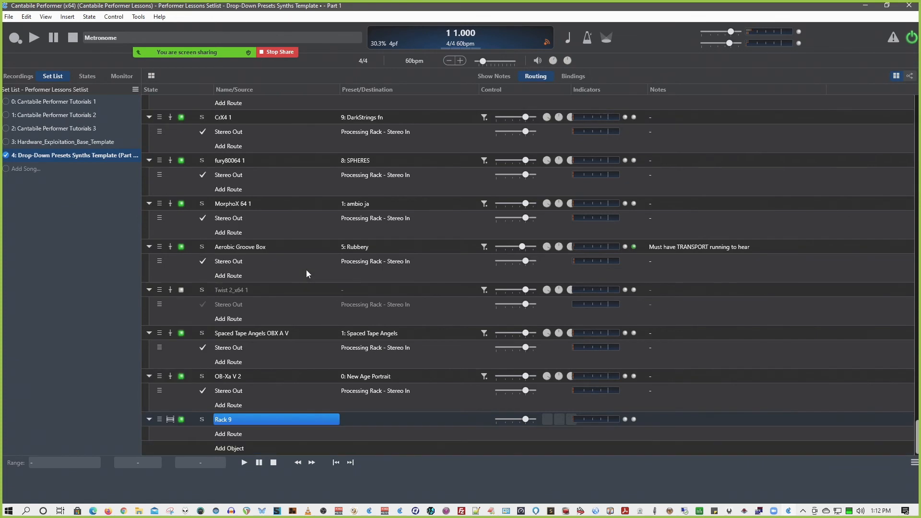
double_click(267, 419)
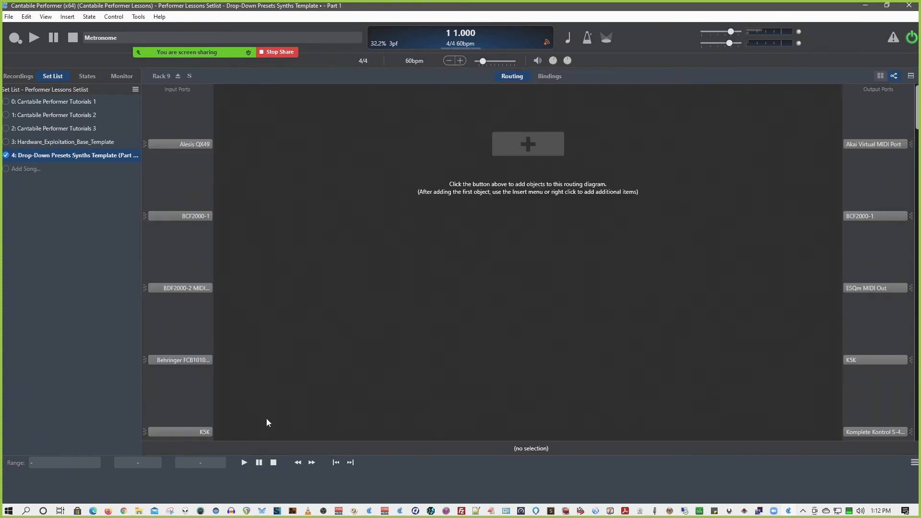
left_click(881, 76)
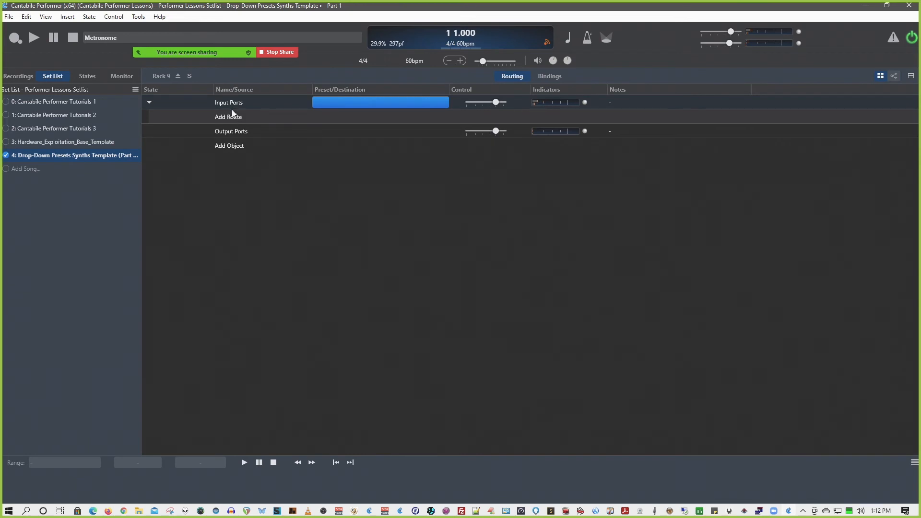
Paste the copied Spaced Tape Angels OBX A V plugin into the new rack.
left_click(241, 149)
right_click(241, 148)
left_click(257, 152)
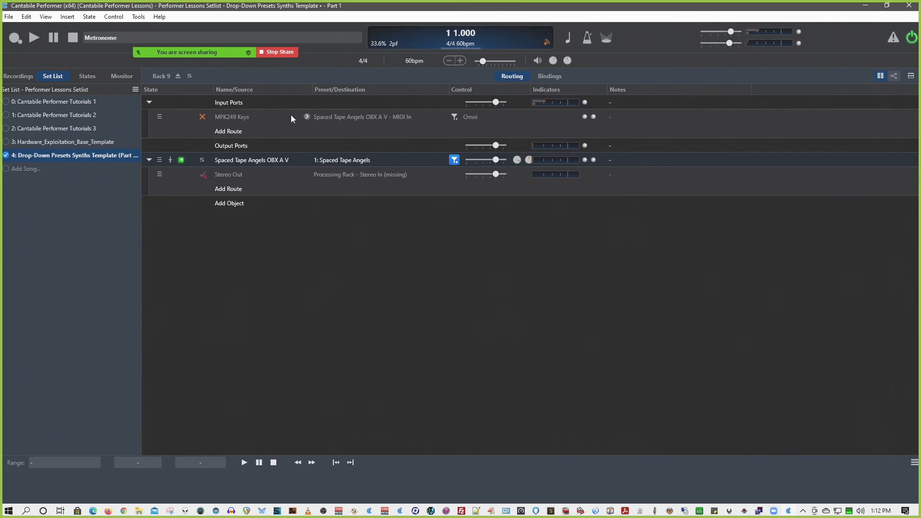
Set the source of the rack's MPK249 Keys route to Rack: MIDI In and enable the route to the plugin.
left_click(305, 116)
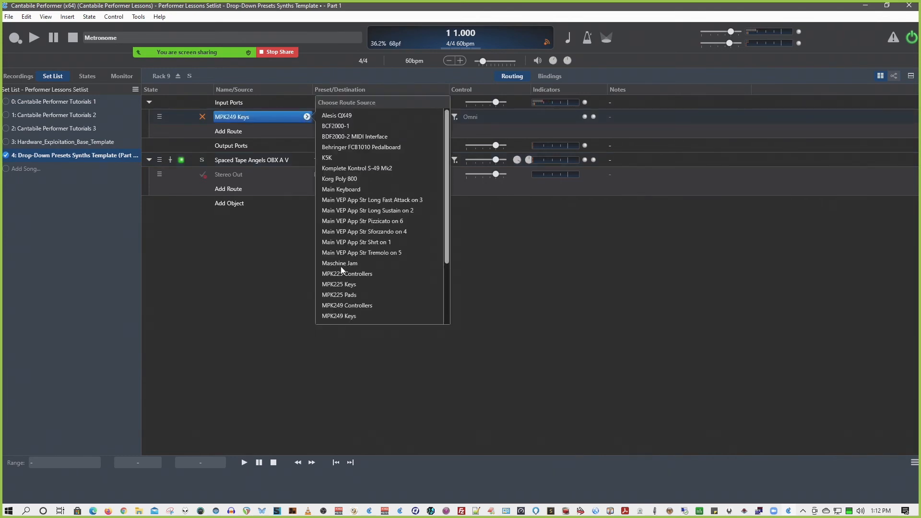
scroll(341, 266, "down", 3)
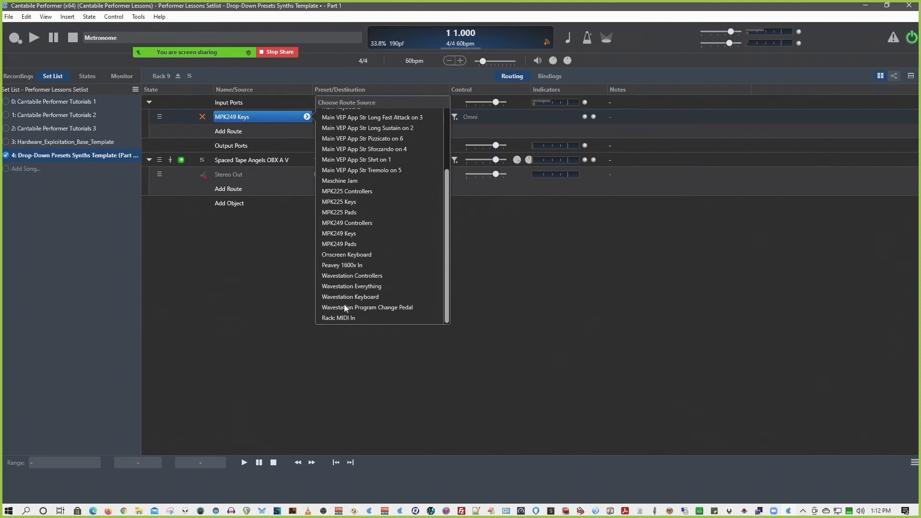
left_click(346, 317)
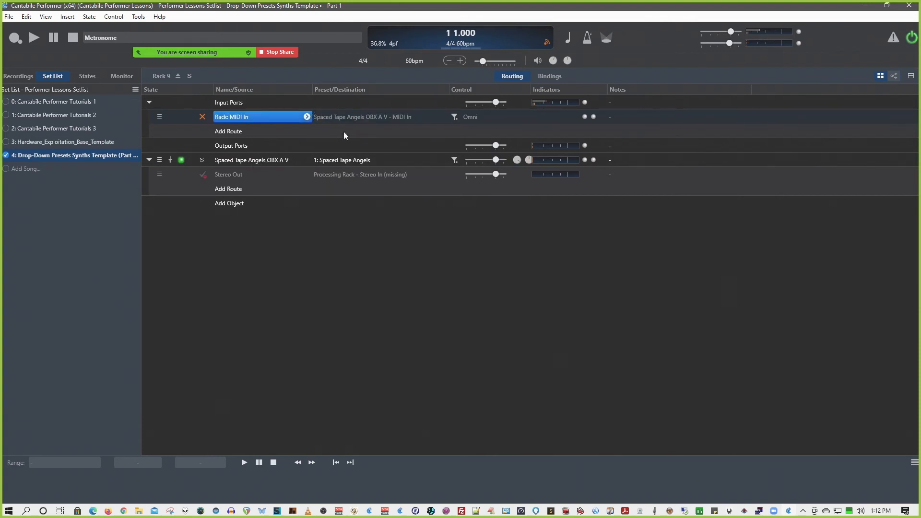
left_click(372, 116)
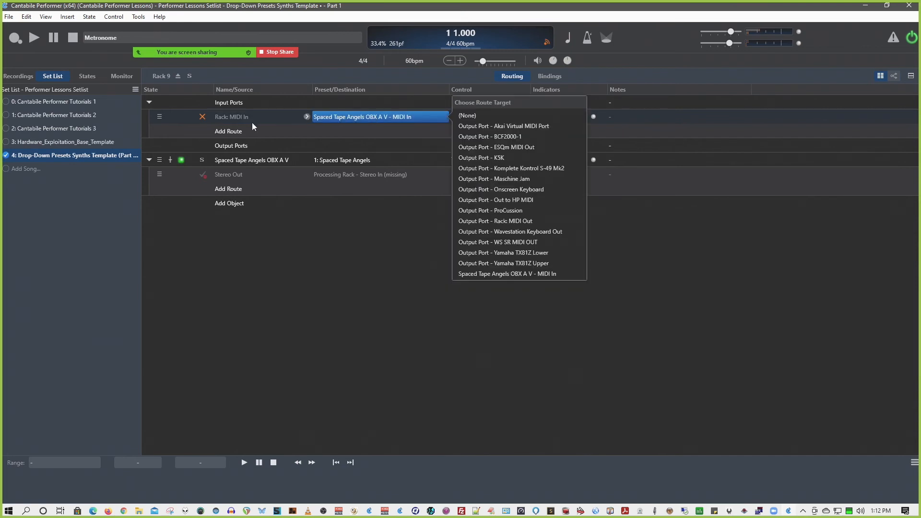
left_click(201, 116)
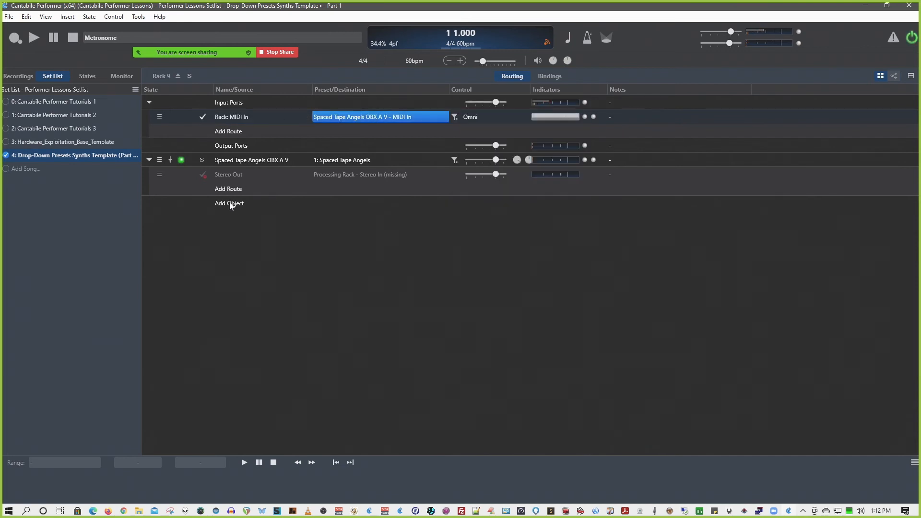
Send the plugin's Stereo Out route to Output Port - Rack: Stereo Out.
left_click(351, 175)
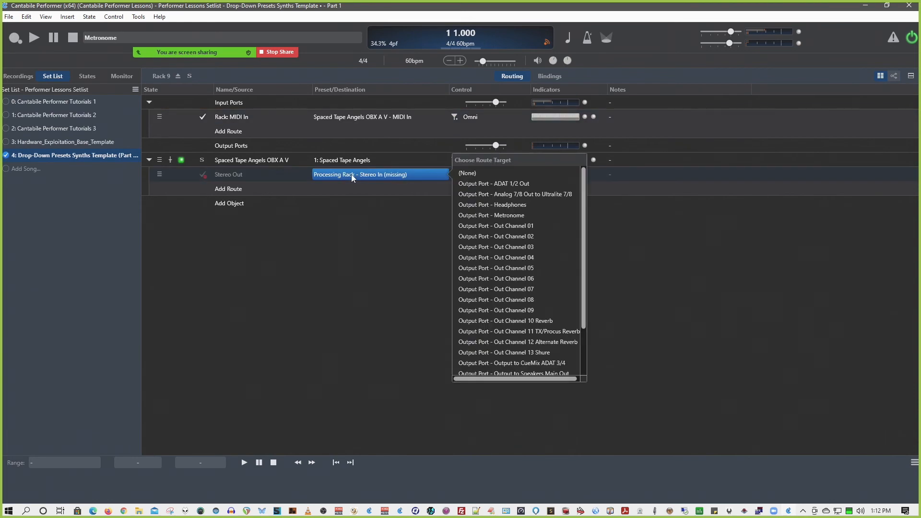
scroll(499, 244, "down", 2)
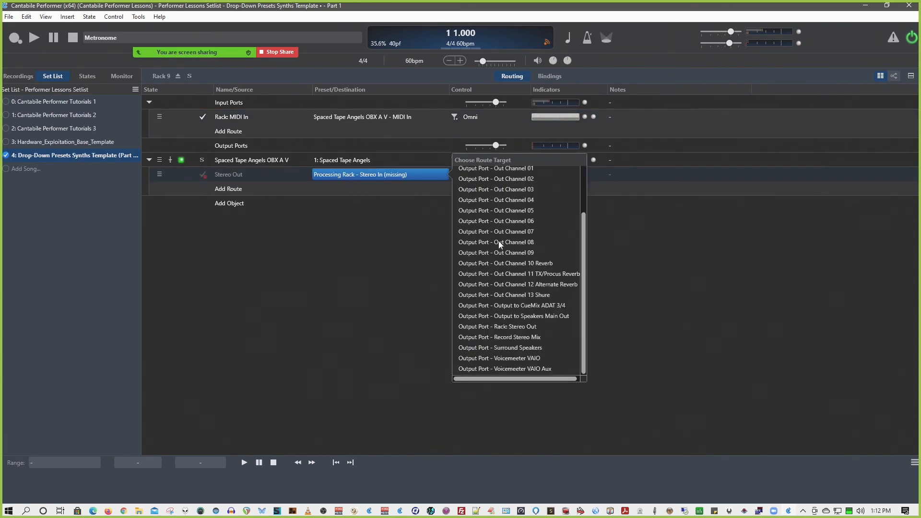
left_click(504, 325)
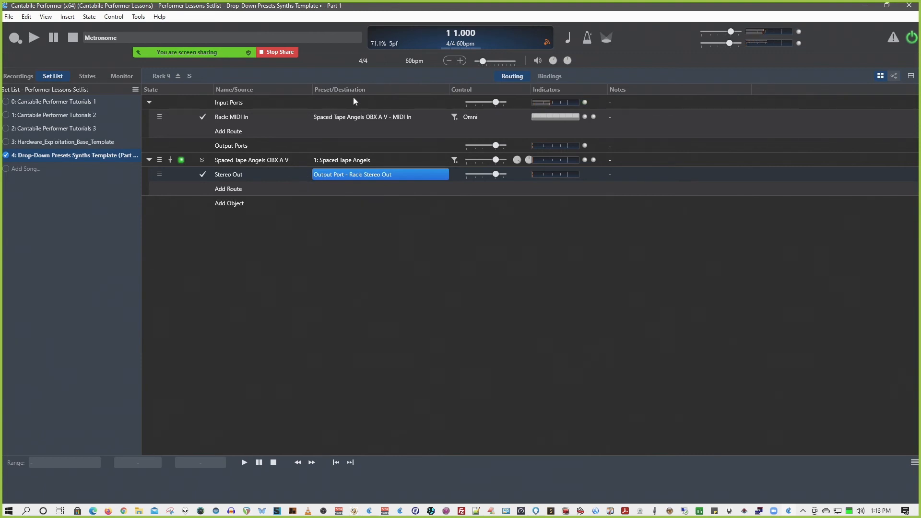
Return to the song's routing and suspend the OB-Xa V 2 and Spaced Tape Angels OBX A V plugins.
left_click(178, 75)
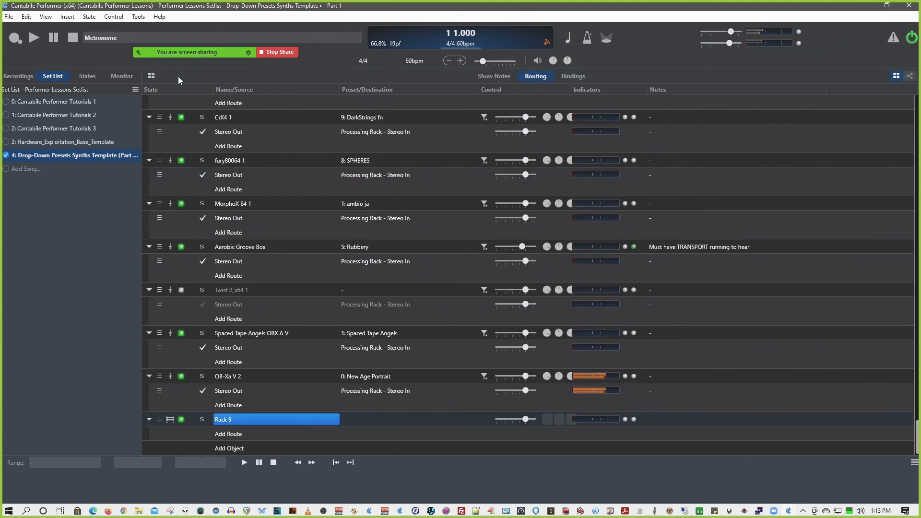
left_click(182, 376)
left_click(181, 333)
Reroute the enabled MPK249 Keys input from OB-Xa V 2 to Rack 9 - MIDI In.
scroll(288, 344, "up", 5)
scroll(288, 344, "up", 15)
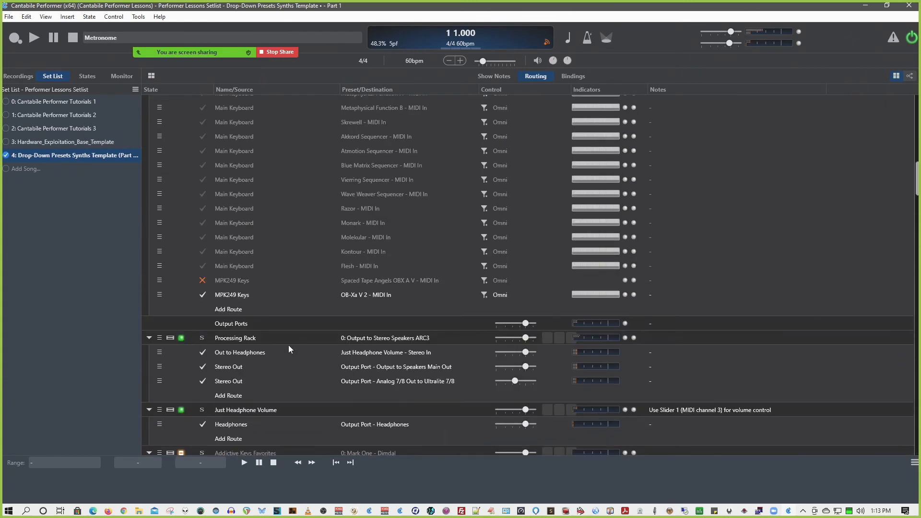
scroll(274, 334, "down", 3)
left_click(363, 228)
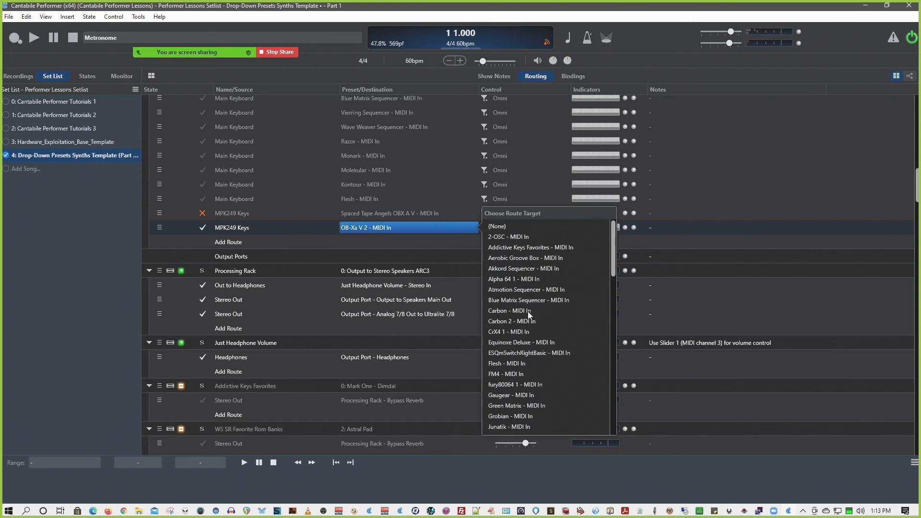
scroll(529, 314, "down", 20)
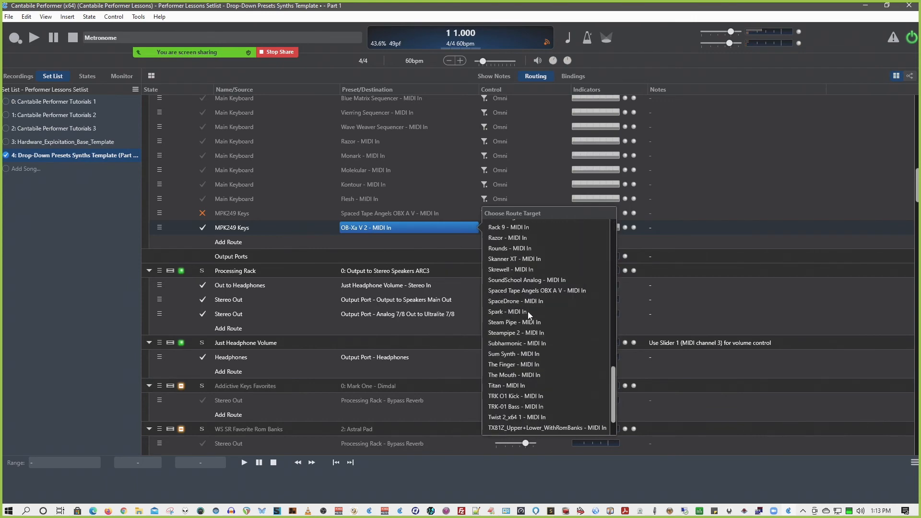
scroll(528, 312, "up", 5)
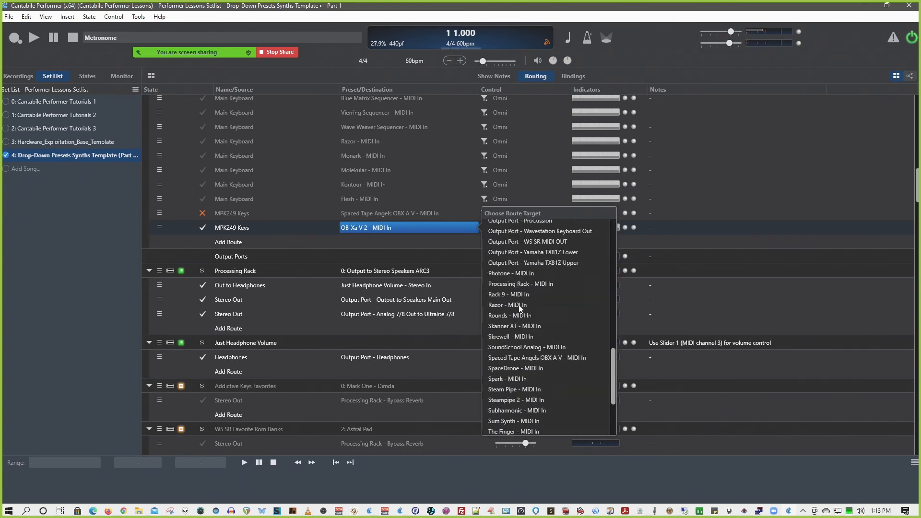
left_click(507, 363)
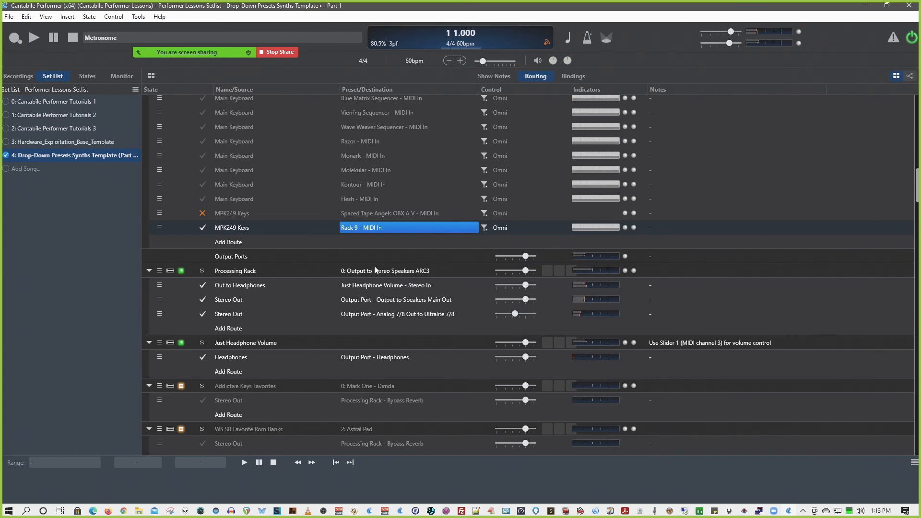
scroll(349, 258, "down", 10)
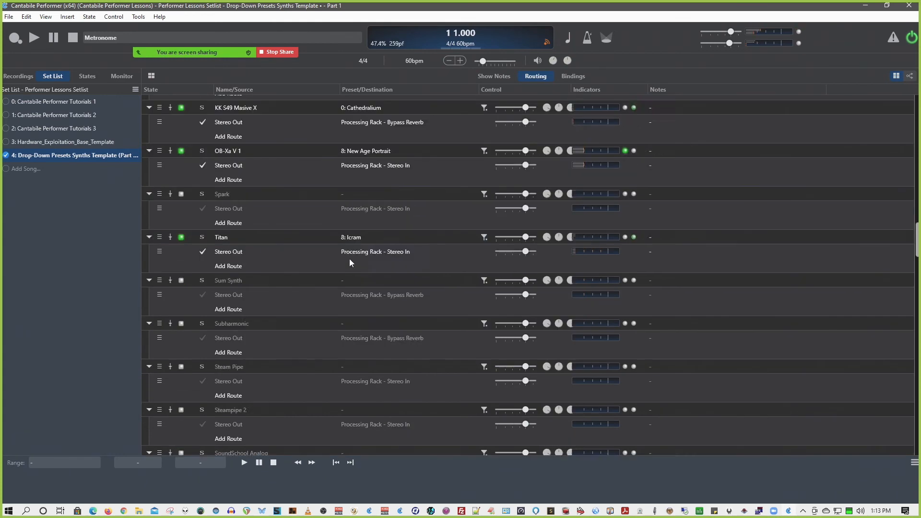
scroll(349, 258, "down", 10)
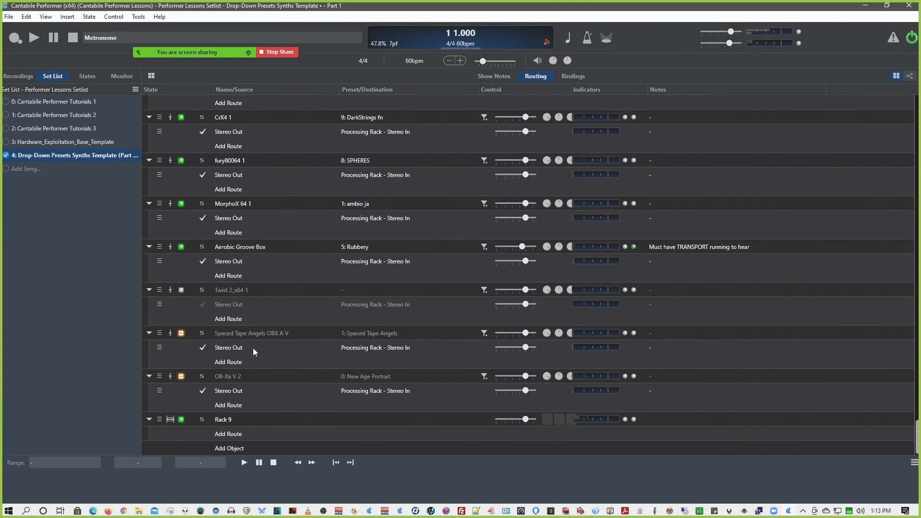
right_click(222, 419)
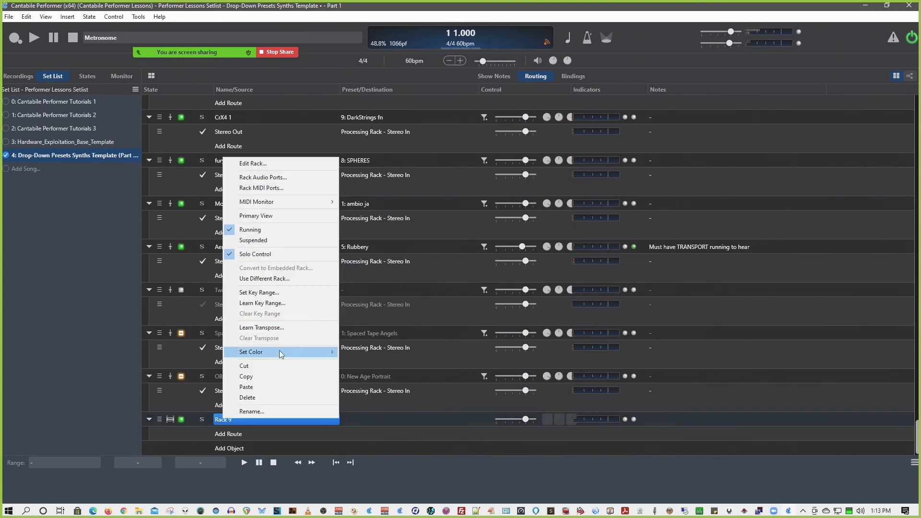
left_click(229, 448)
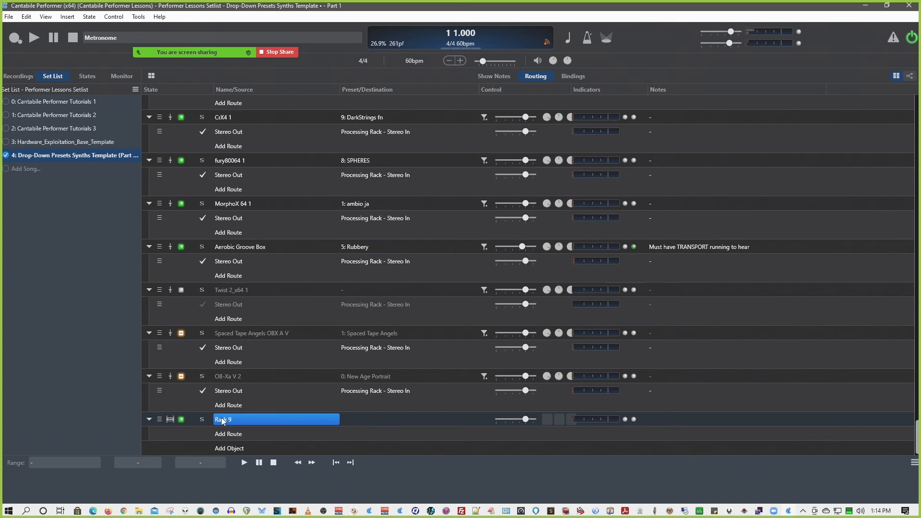
left_click(226, 448)
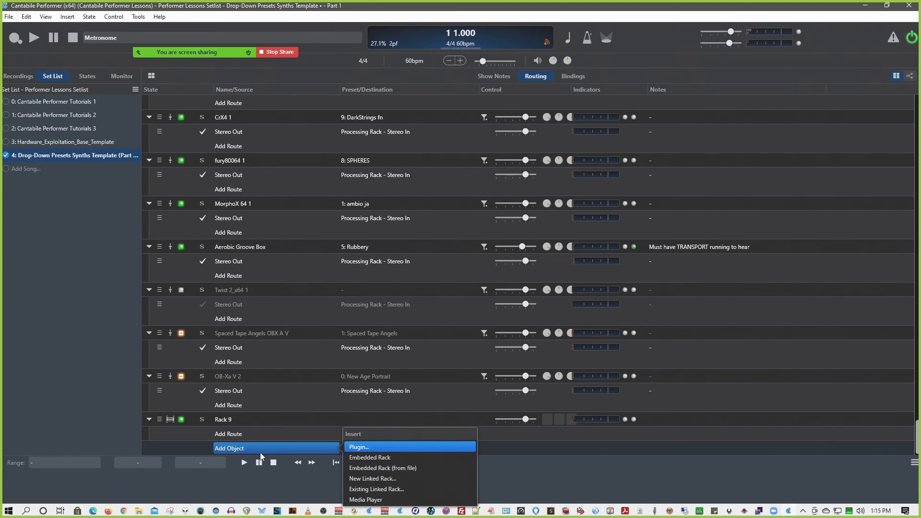
left_click(223, 420)
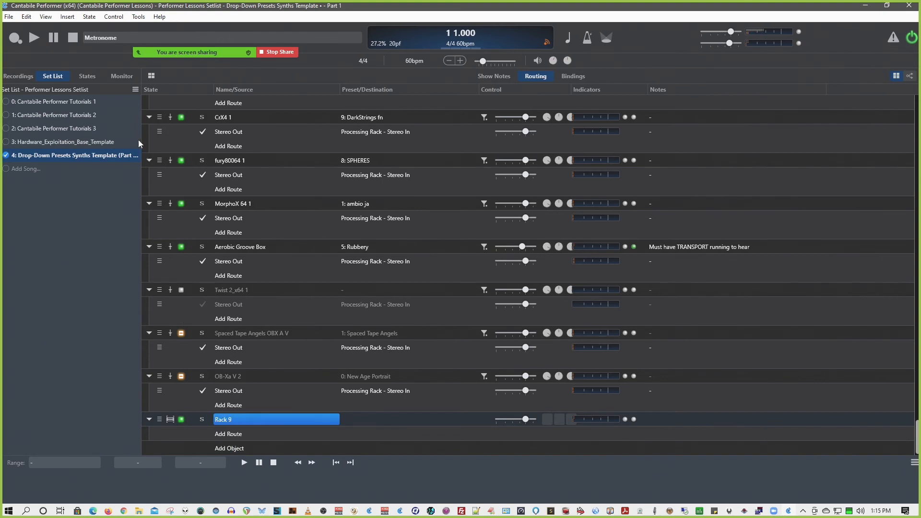
left_click(9, 17)
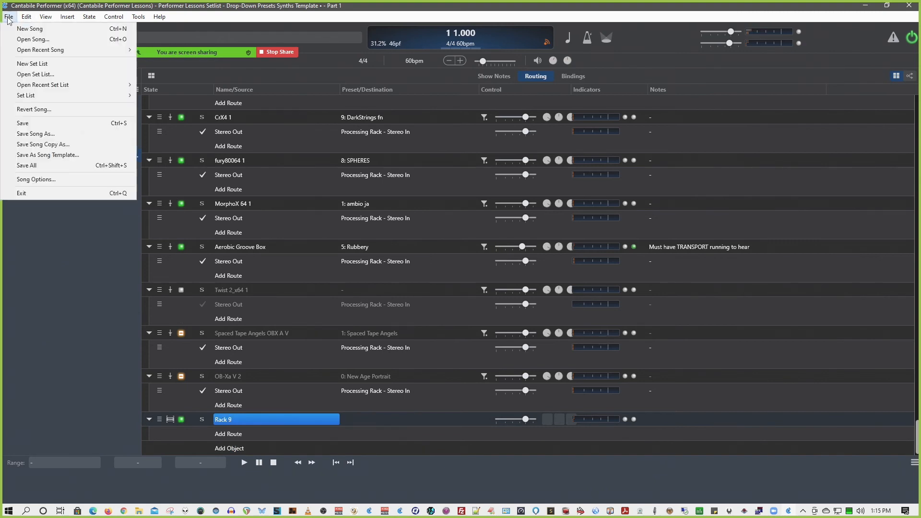
Open Rack 9 from the song's routing and examine which save commands are available for the rack.
left_click(229, 419)
double_click(228, 419)
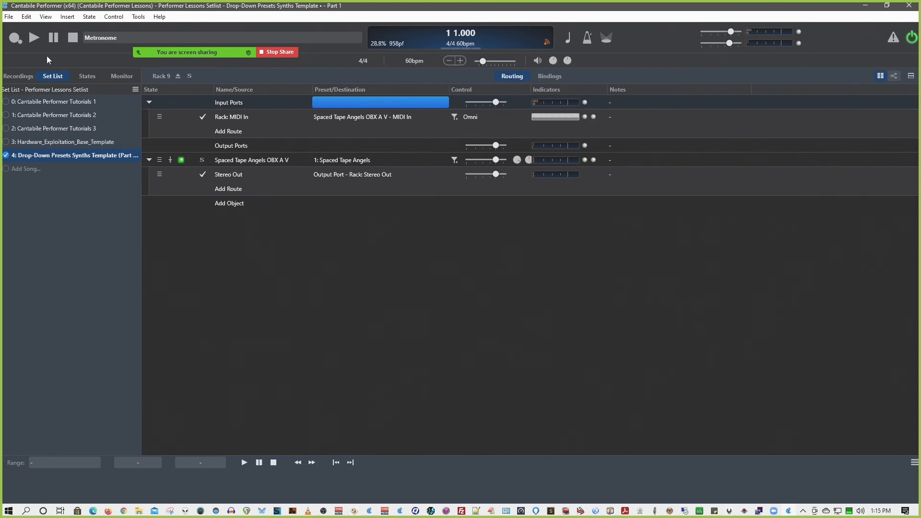
left_click(8, 17)
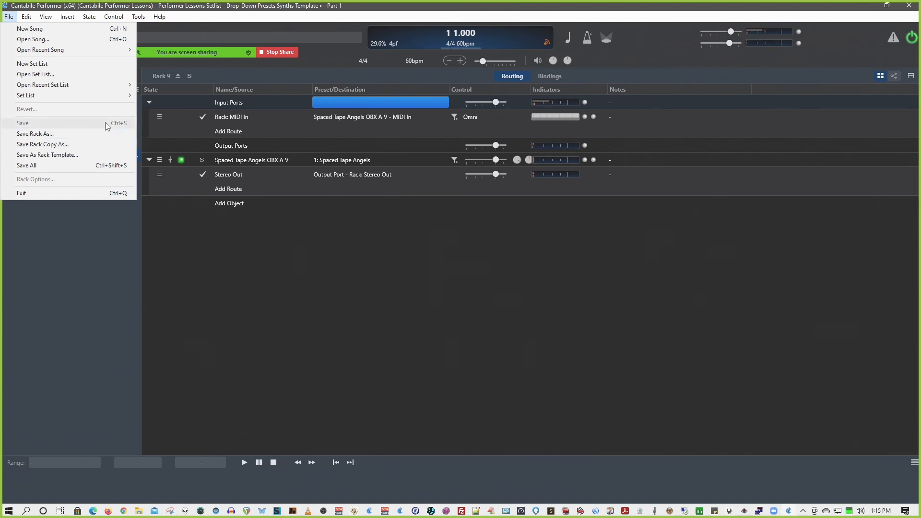
left_click(156, 73)
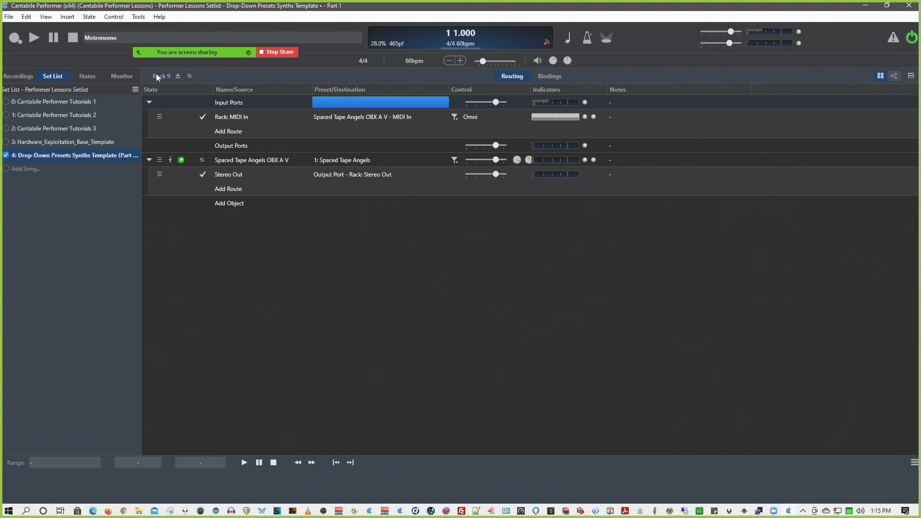
View the Racks folder through Save Rack Copy As, dismiss it without saving and return to the song's routing.
left_click(9, 17)
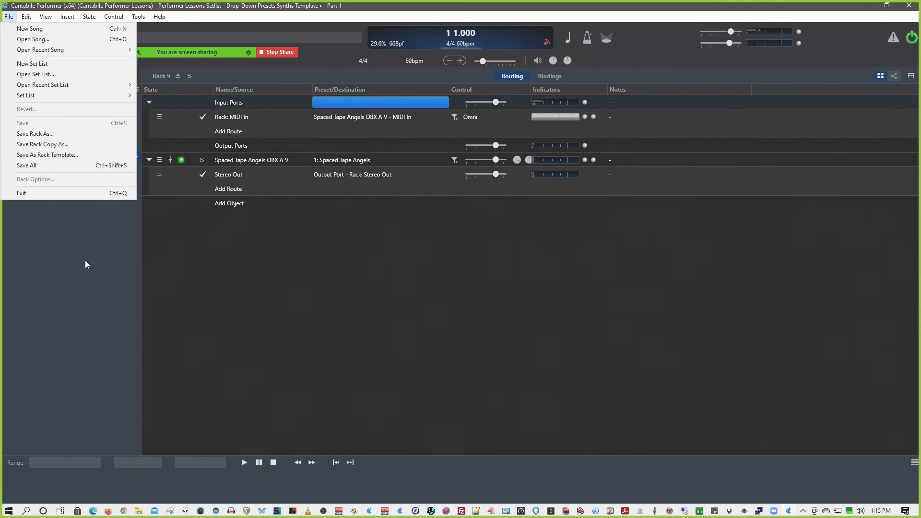
left_click(55, 144)
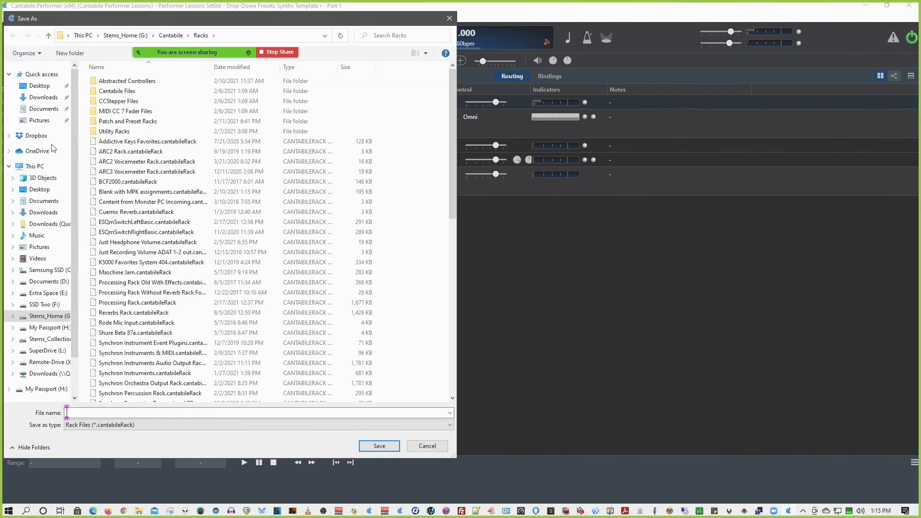
left_click(449, 19)
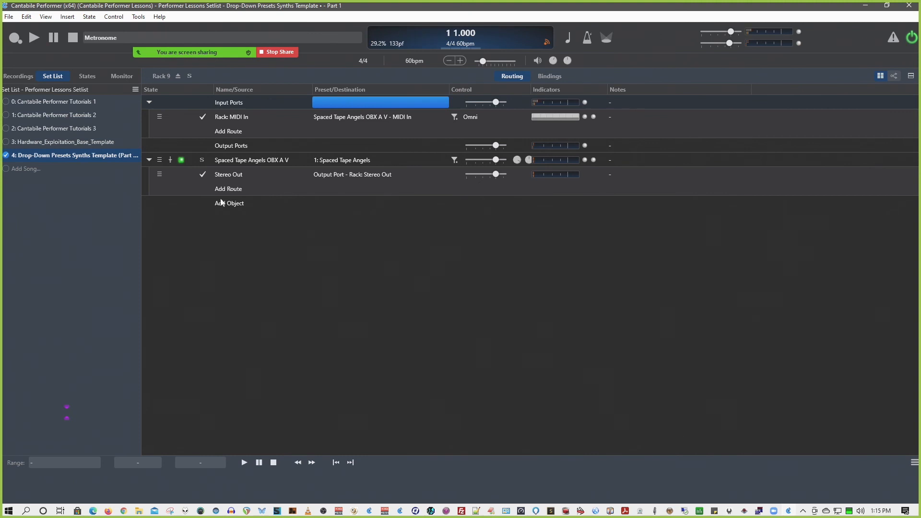
left_click(177, 77)
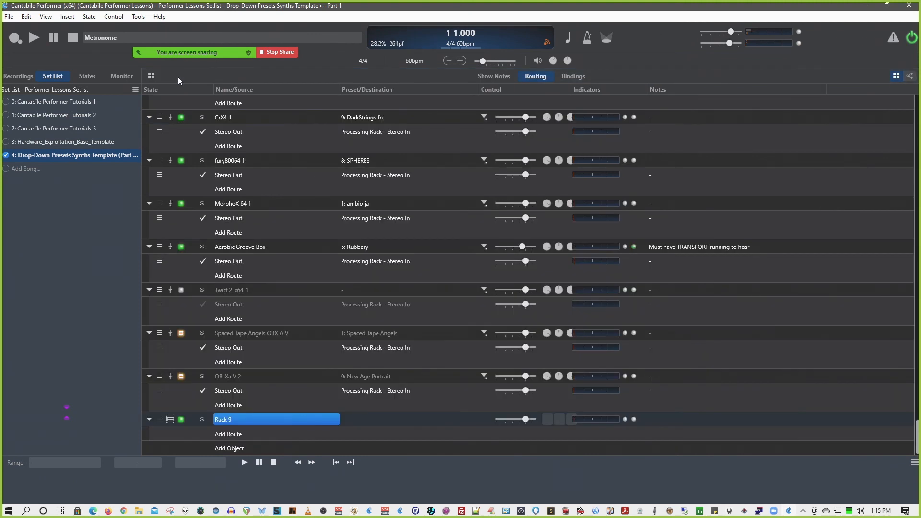
Reopen Rack 9, review its options for saving as a rack or rack template, and return to the song's routing.
double_click(261, 418)
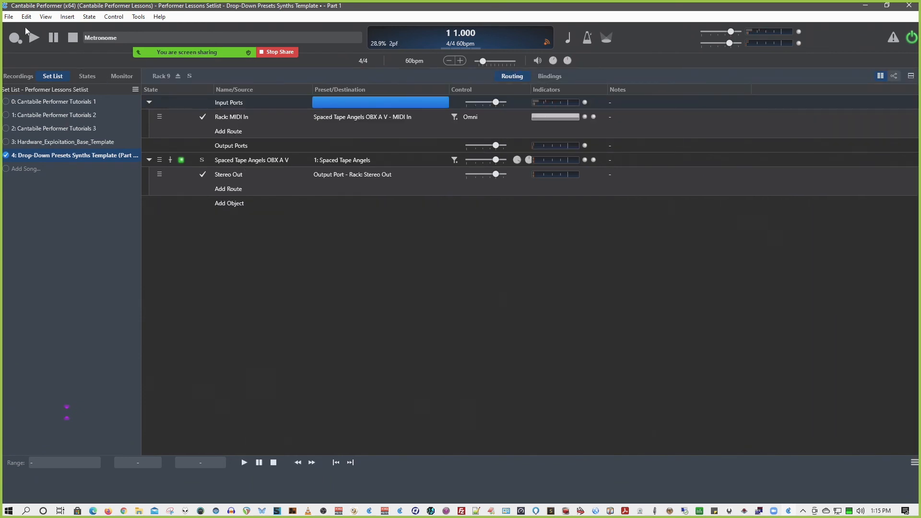
left_click(10, 18)
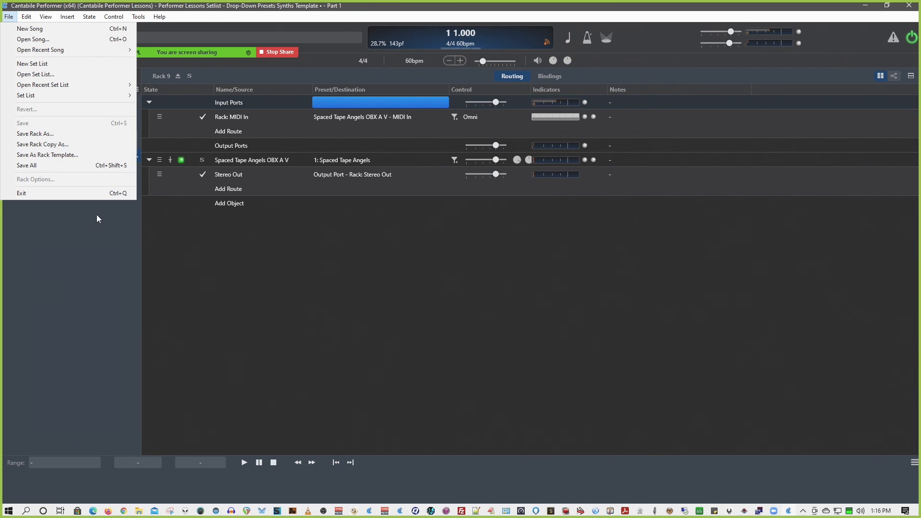
left_click(77, 237)
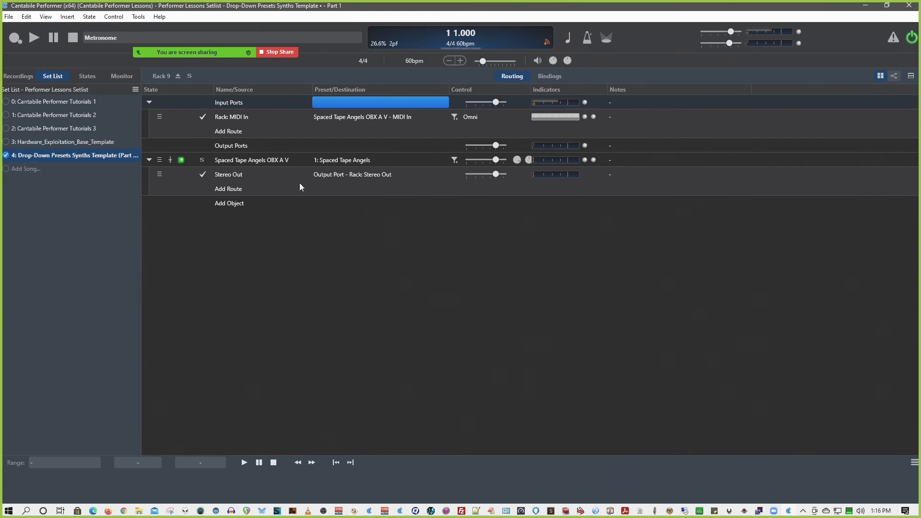
left_click(178, 75)
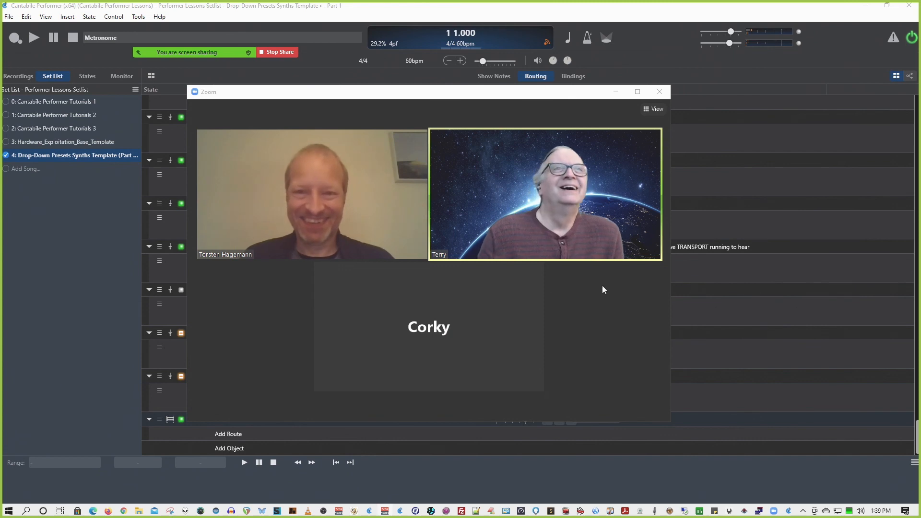
Stop the screen share and close the Zoom window.
left_click(281, 51)
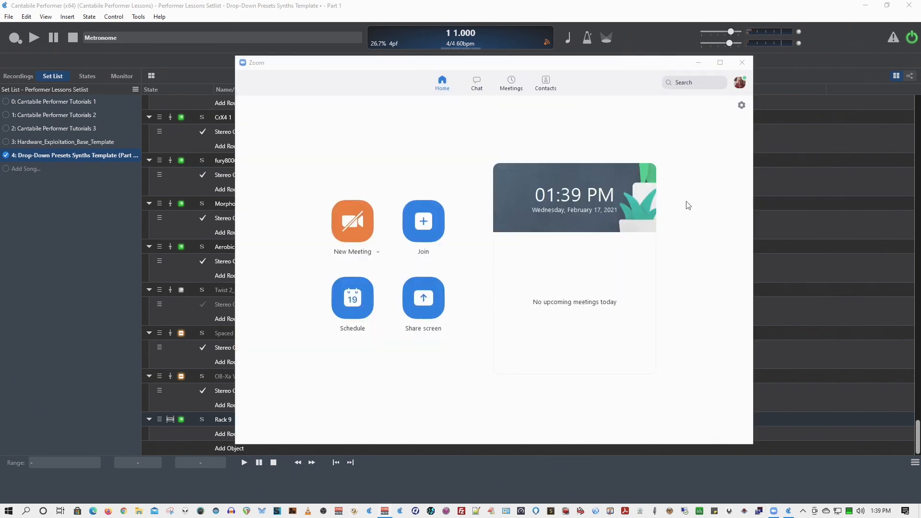
left_click(741, 63)
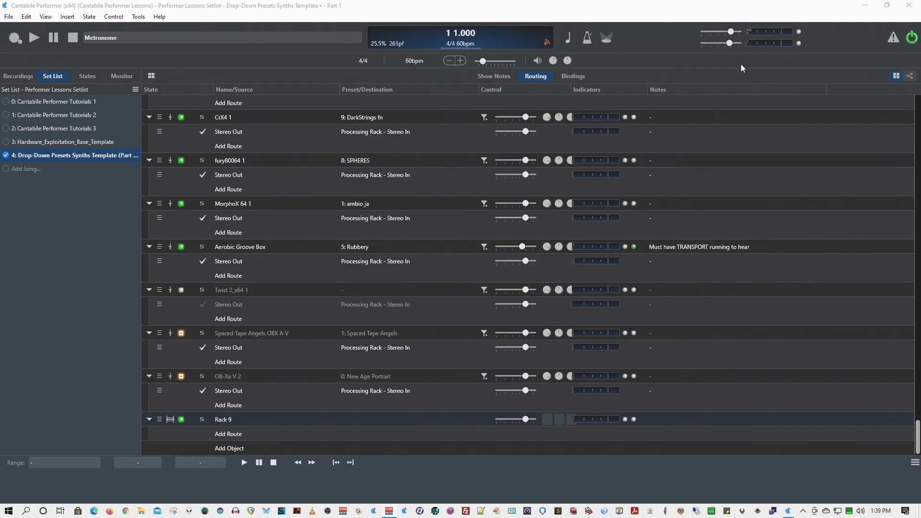